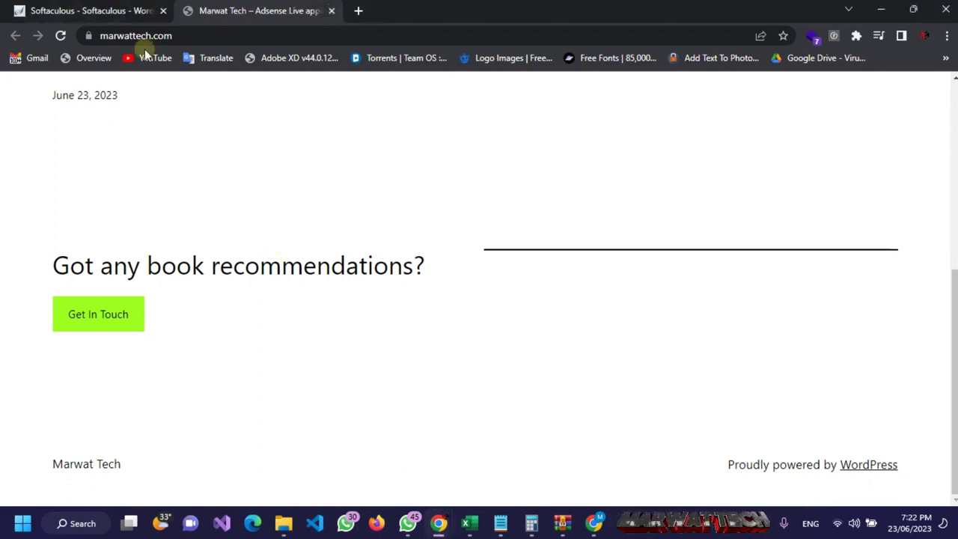
Step: Append /wp-admin to the site URL to load the WordPress login page
left_click(190, 35)
key("Escape")
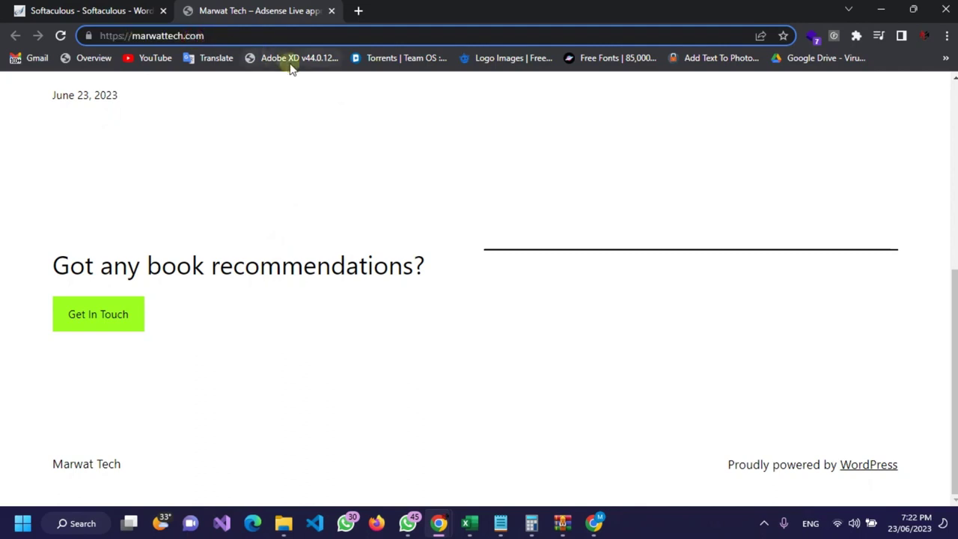
type("/WP")
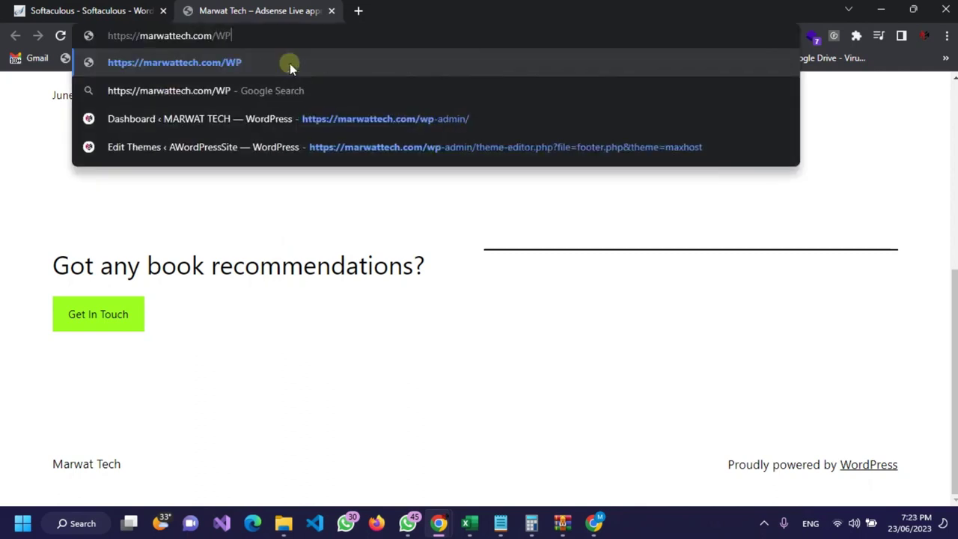
key("BackSpace")
key("BackSpace")
type("wp-ad")
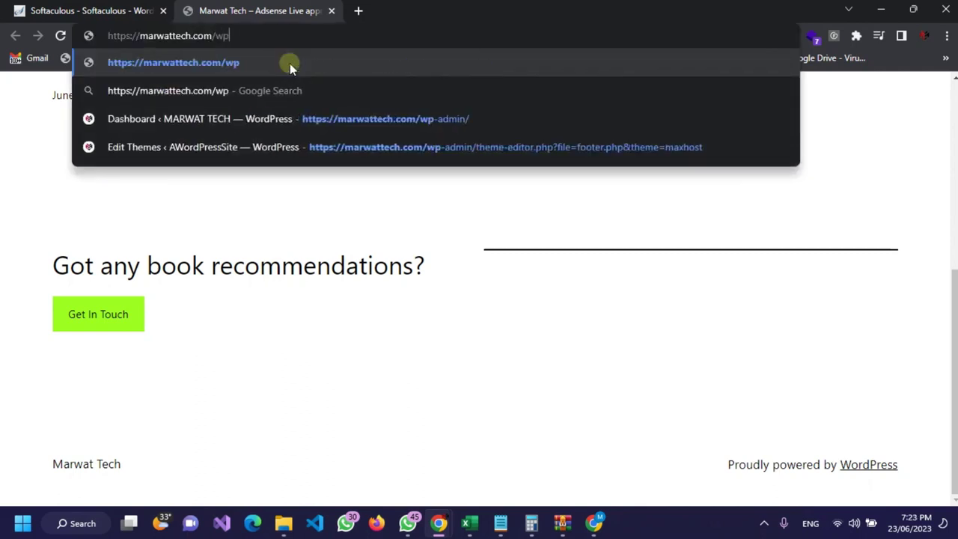
type("min")
key("Return")
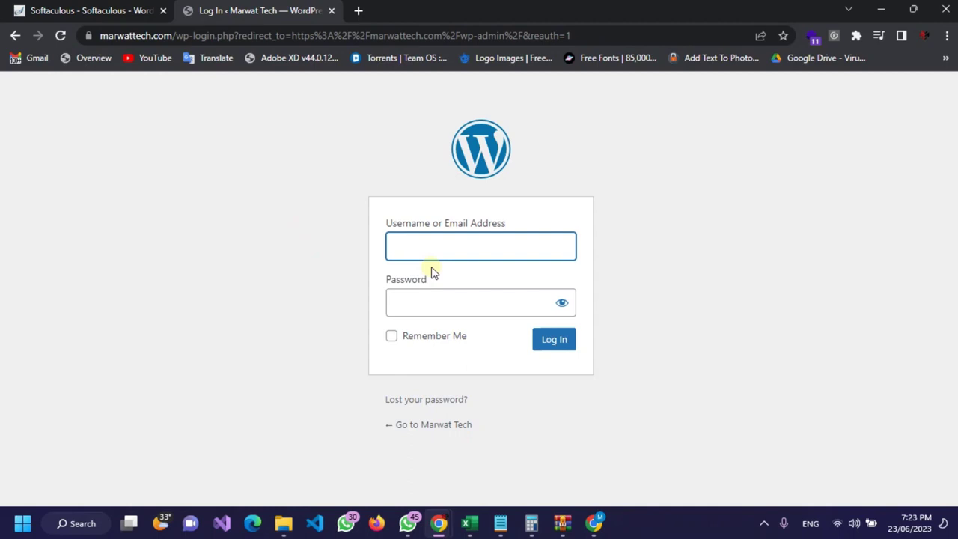
Step: Enter the username, tick Remember Me and fill in the account password
type("IRFANSHAH")
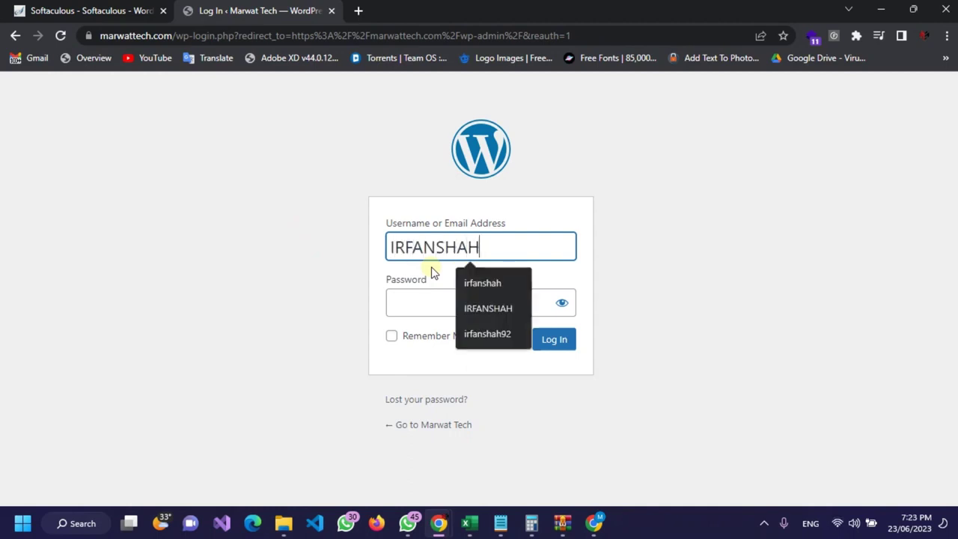
key("Tab")
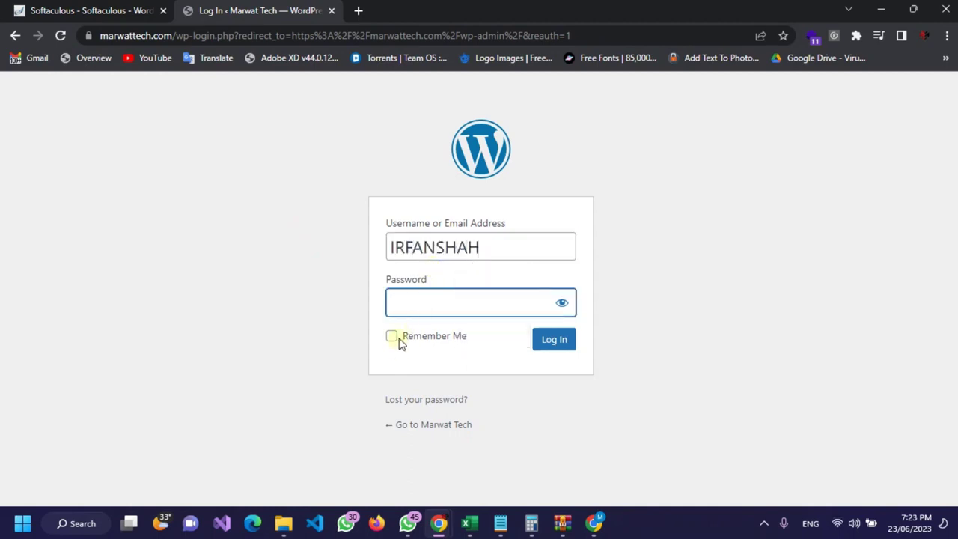
left_click(392, 344)
left_click(418, 303)
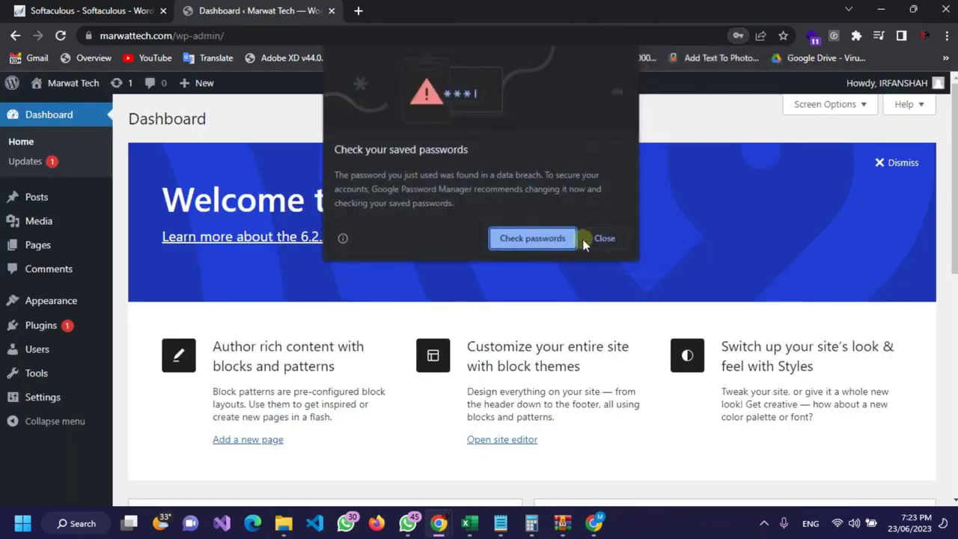
Step: Dismiss the password warning, save the login in Chrome and view All Posts
left_click(602, 239)
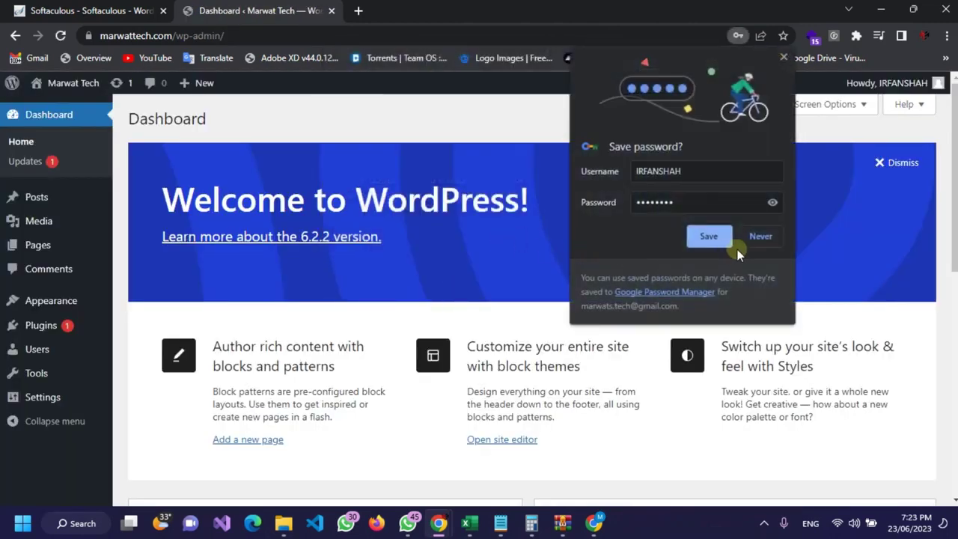
left_click(704, 236)
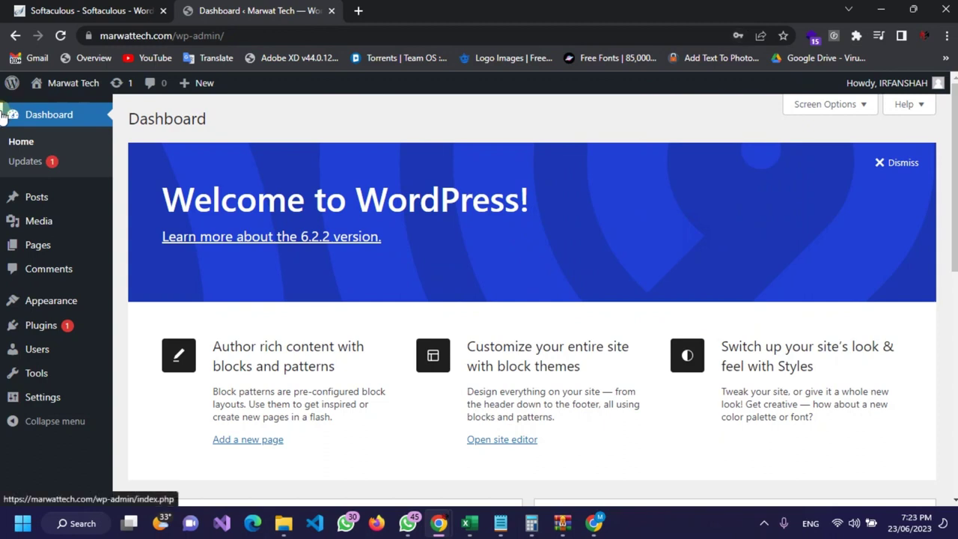
mouse_move(51, 198)
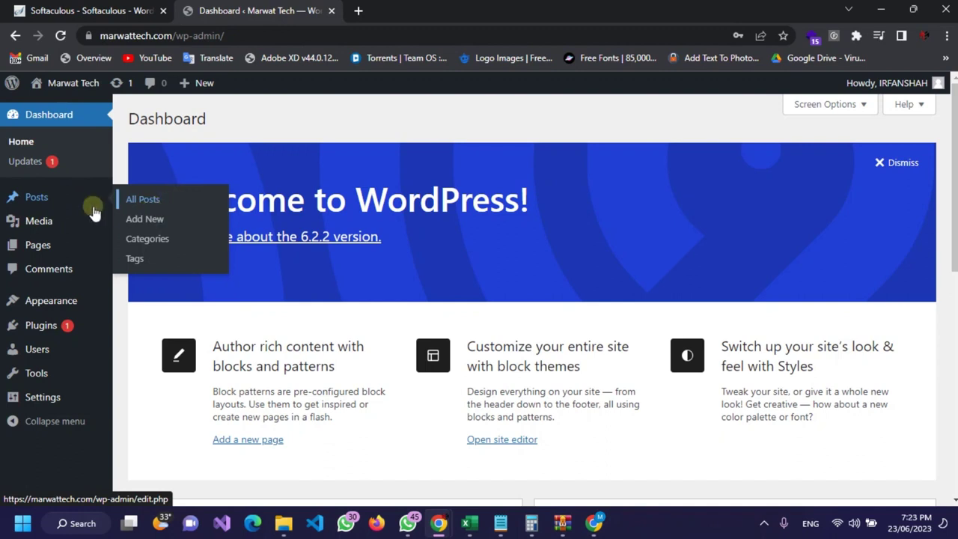
left_click(79, 213)
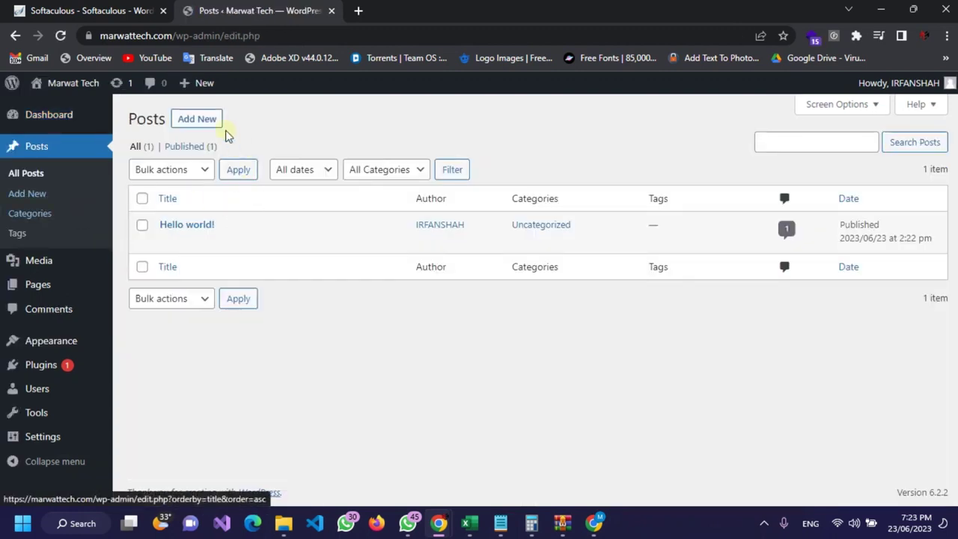
Step: Open the Media Add New upload page
mouse_move(64, 274)
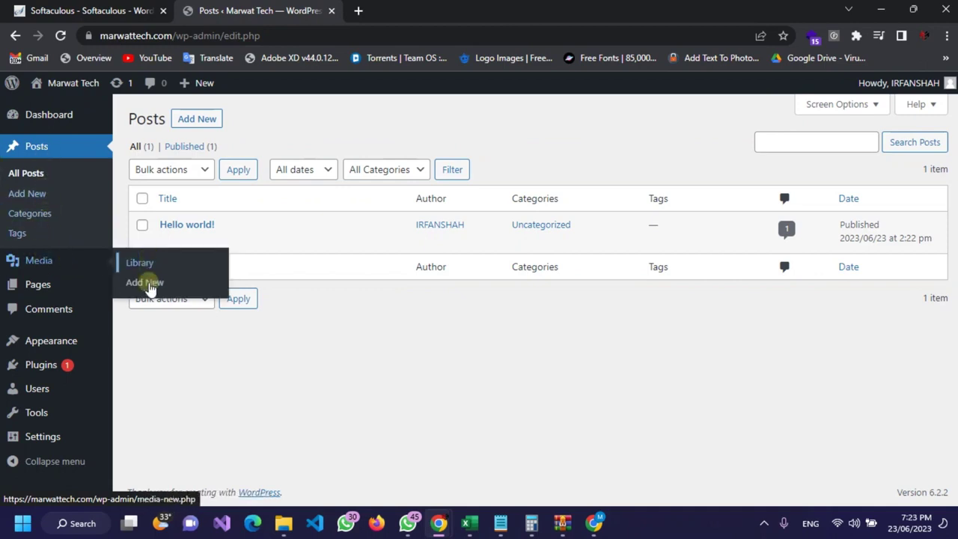
left_click(147, 284)
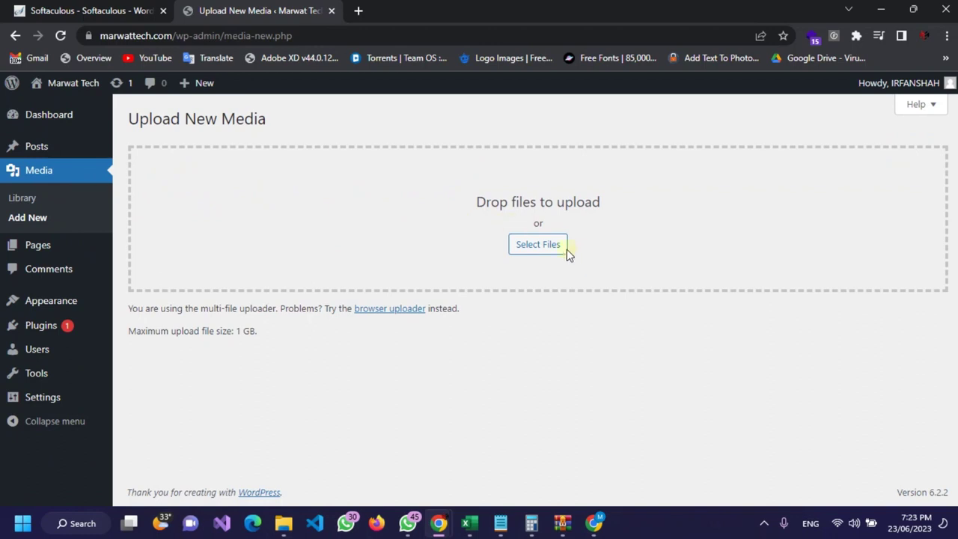
mouse_move(48, 254)
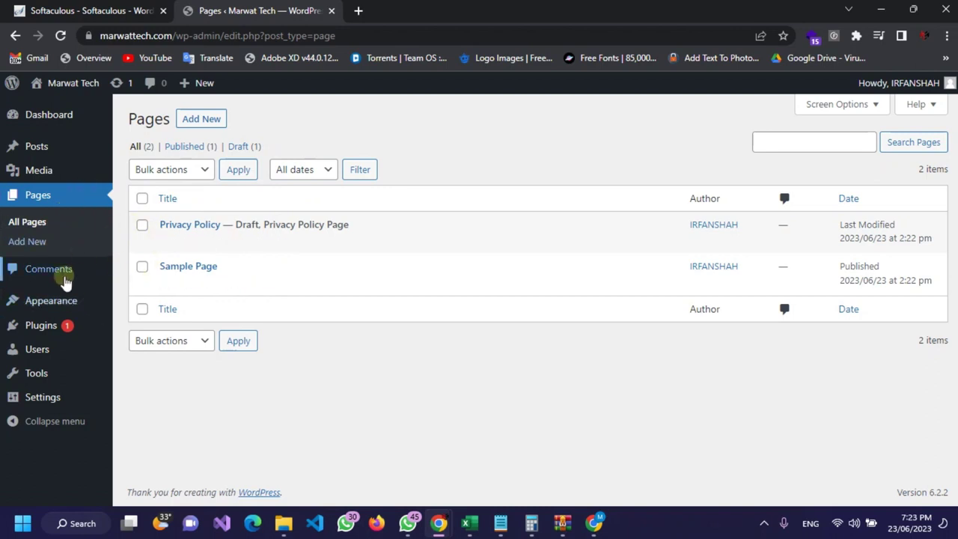
Step: Check Comments, then delete the Twenty Twenty-One theme from Appearance > Themes
left_click(64, 274)
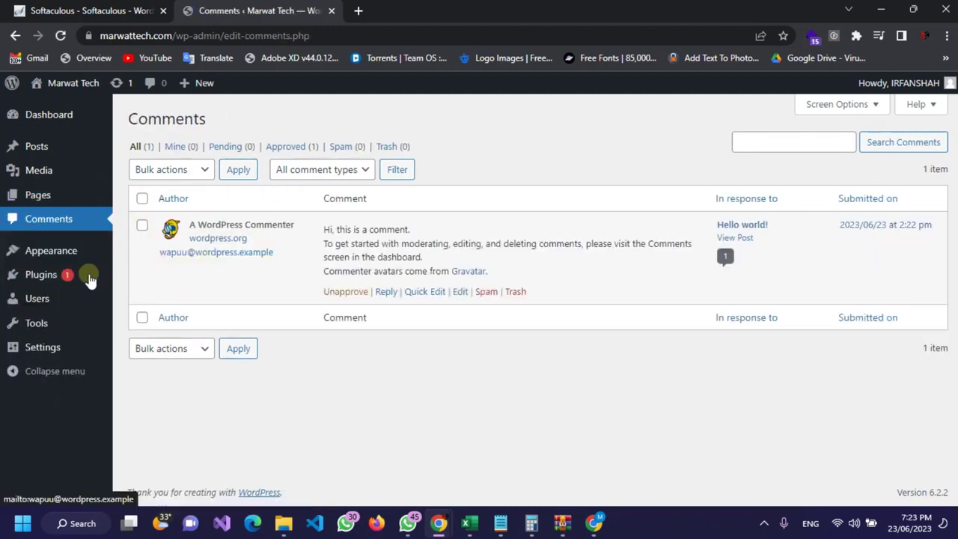
left_click(146, 252)
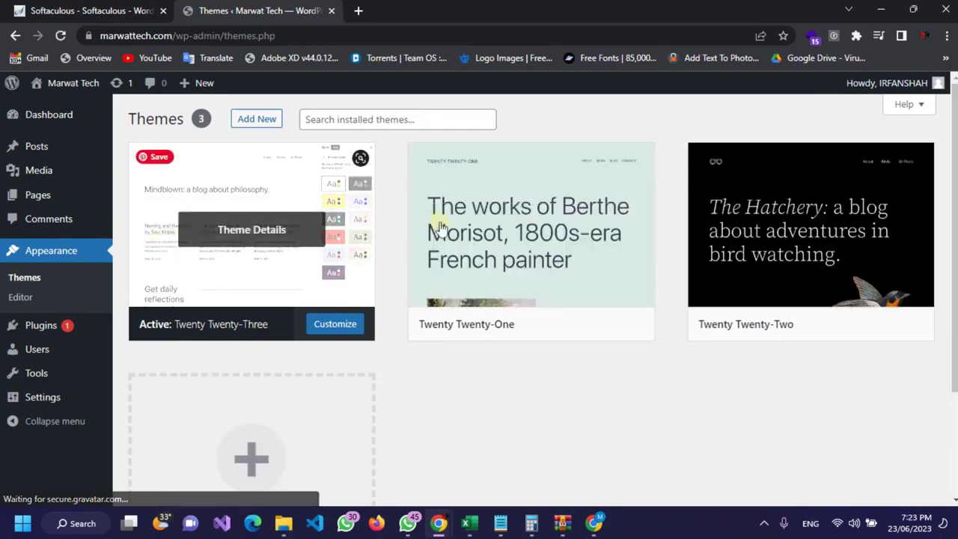
left_click(515, 240)
scroll(662, 374, "down", 1)
left_click(910, 476)
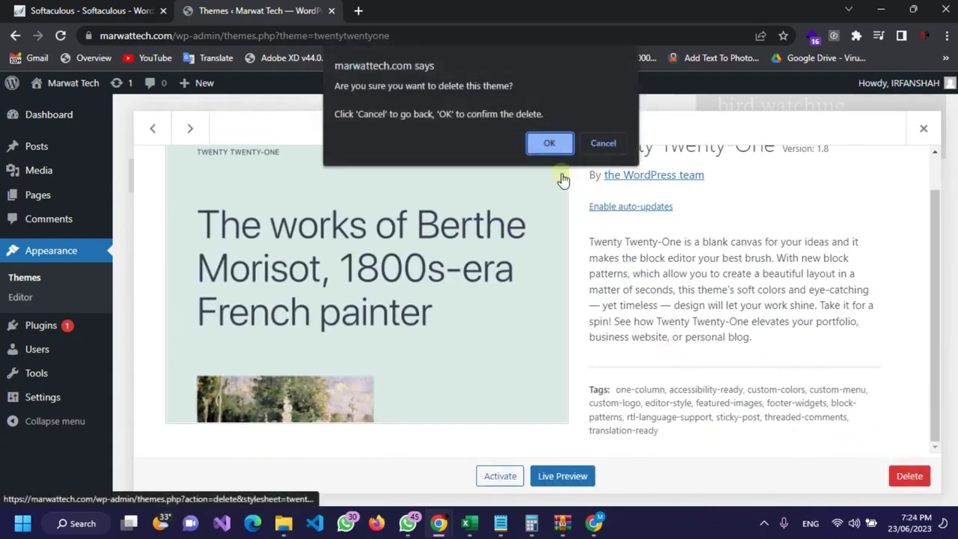
left_click(547, 142)
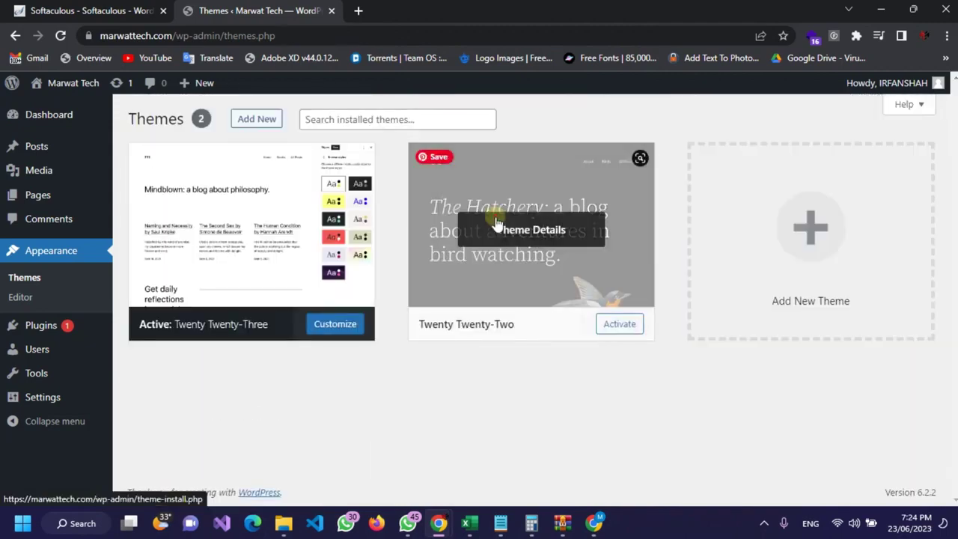
Step: Delete the Twenty Twenty-Two theme and confirm
left_click(497, 224)
left_click(909, 476)
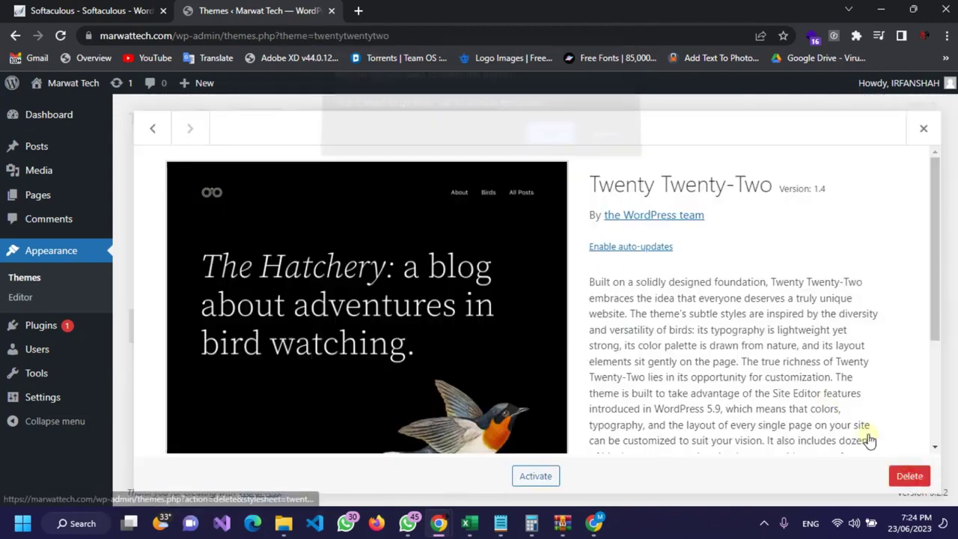
left_click(548, 143)
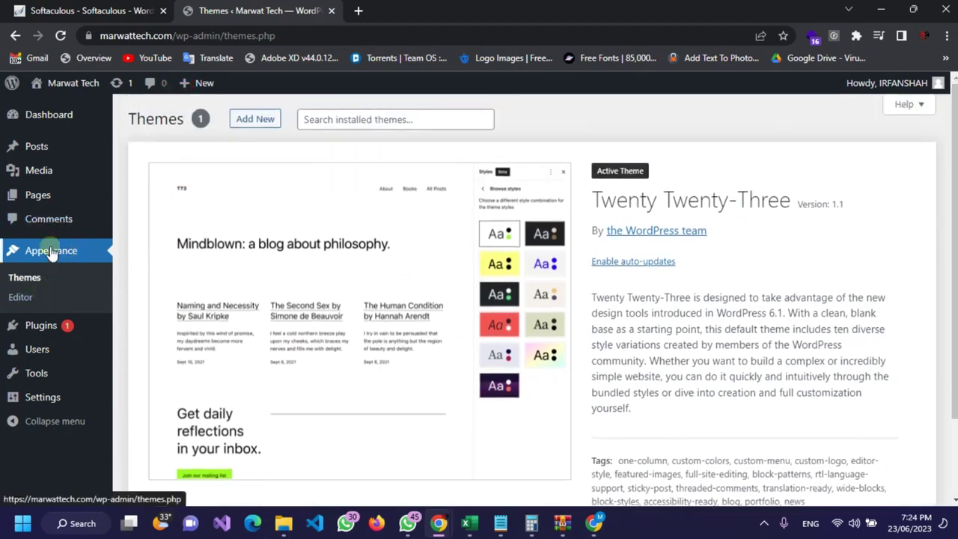
Step: Open the Plugins list and browse the Users, Tools and Settings flyouts
left_click(46, 323)
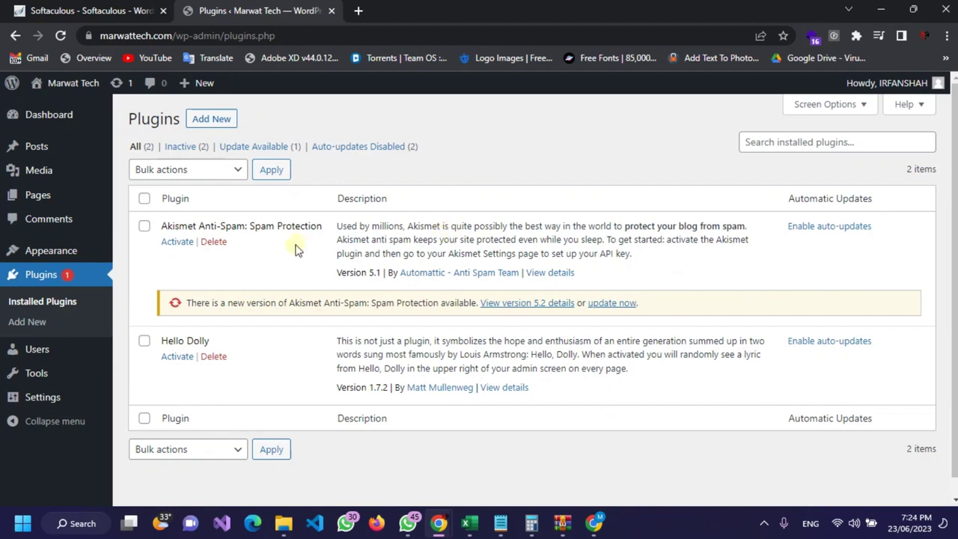
scroll(296, 250, "down", 1)
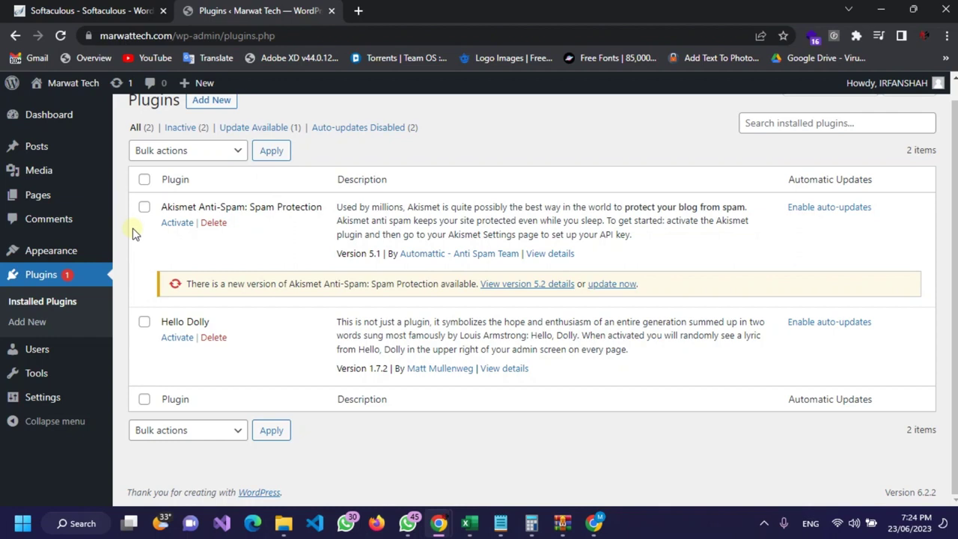
mouse_move(75, 353)
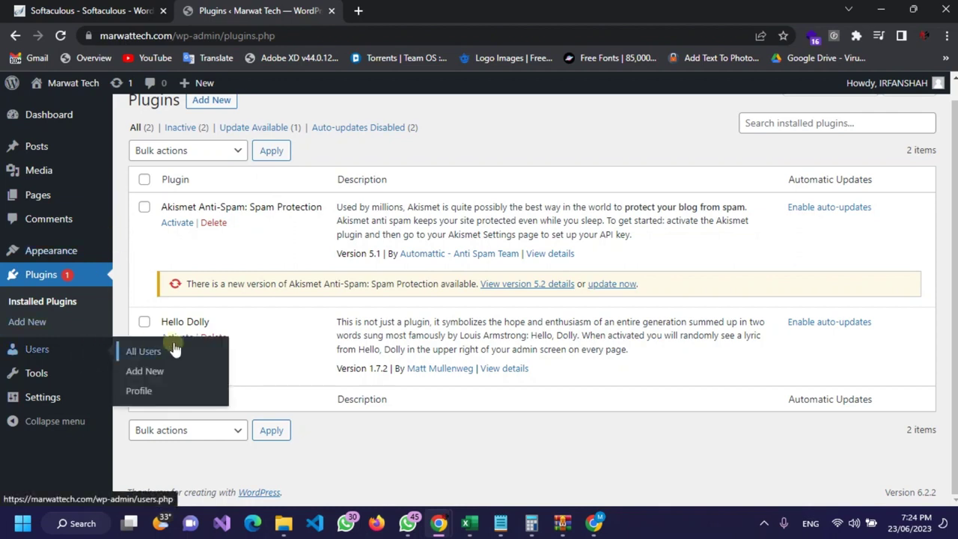
left_click(149, 373)
mouse_move(45, 370)
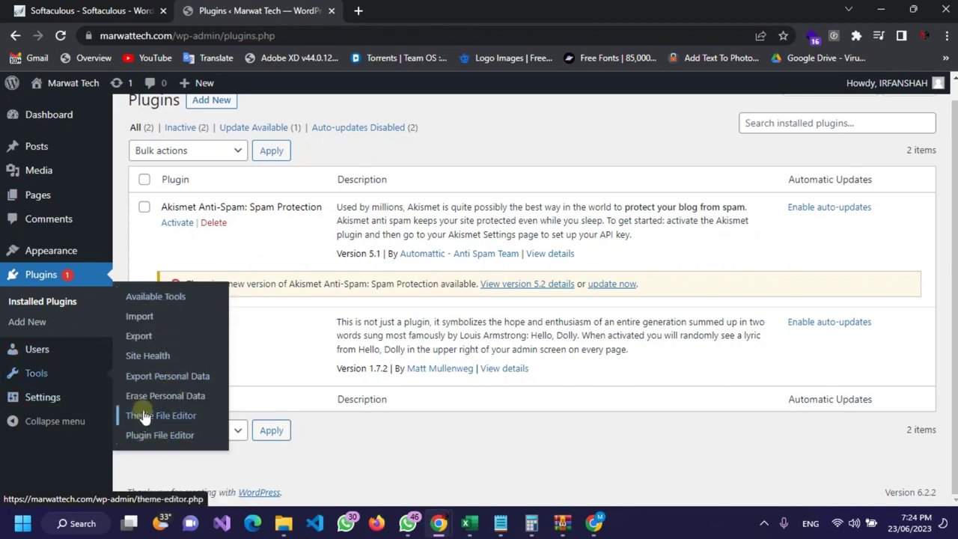
mouse_move(42, 394)
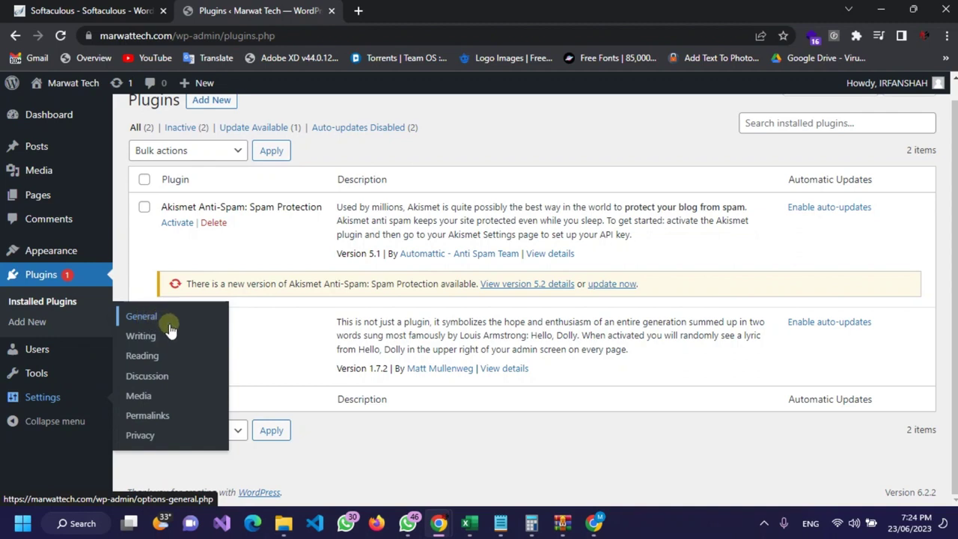
Step: Collapse the admin sidebar to icons only
left_click(74, 426)
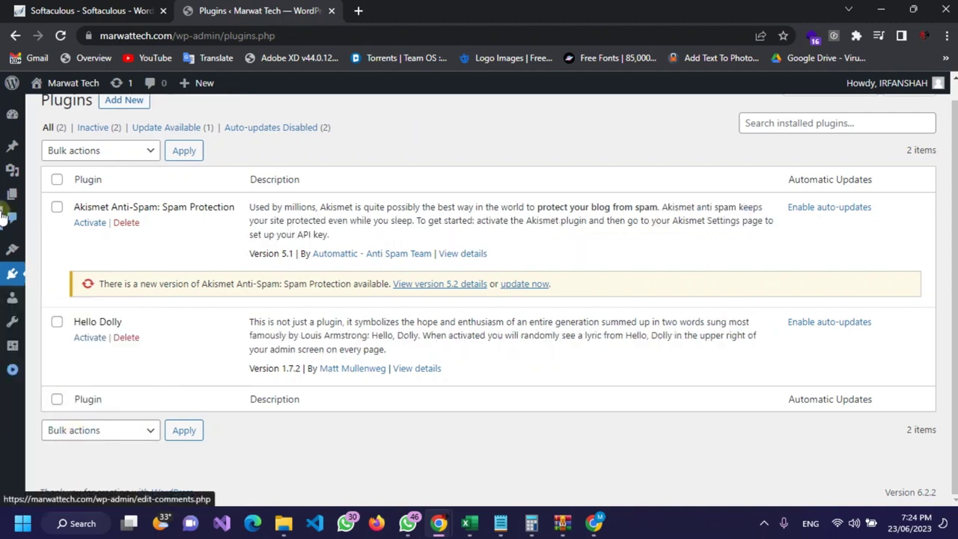
mouse_move(27, 129)
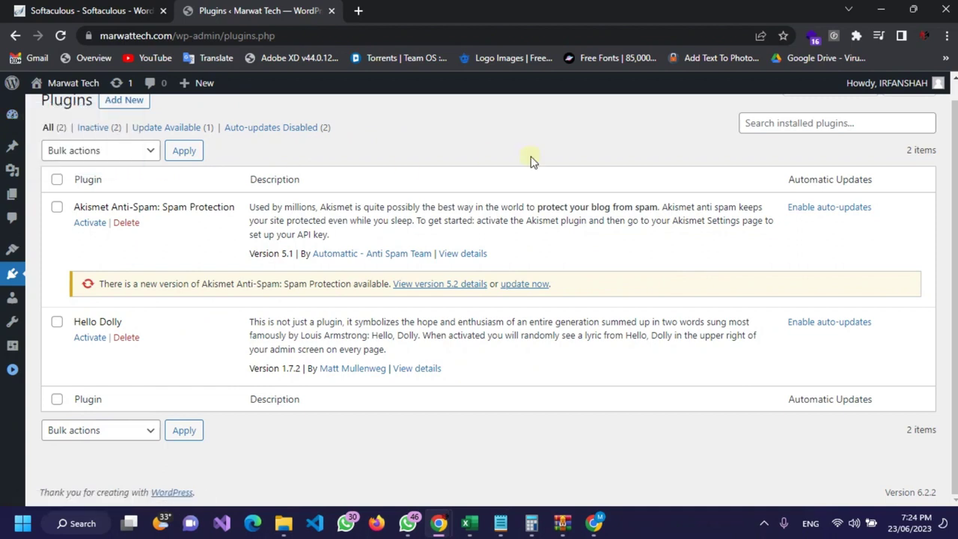
mouse_move(88, 87)
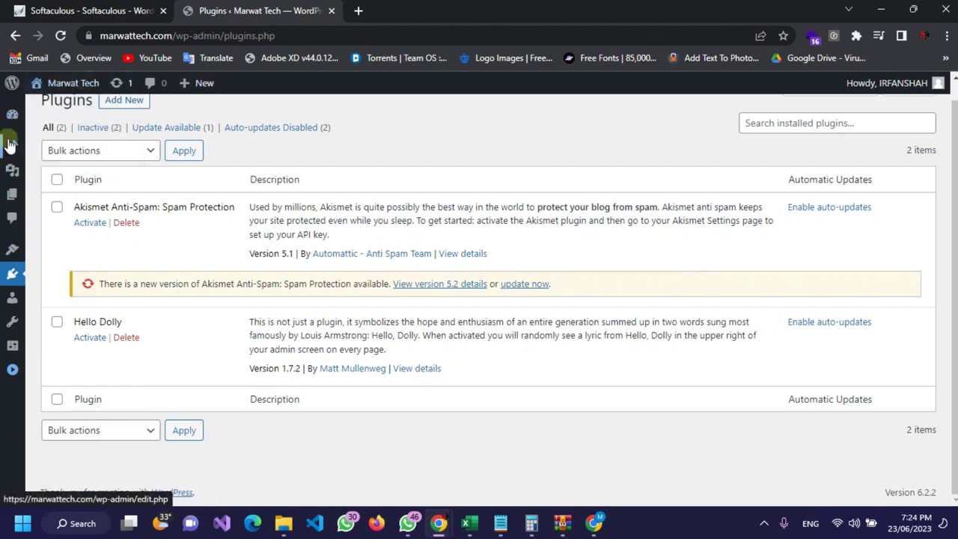
mouse_move(13, 86)
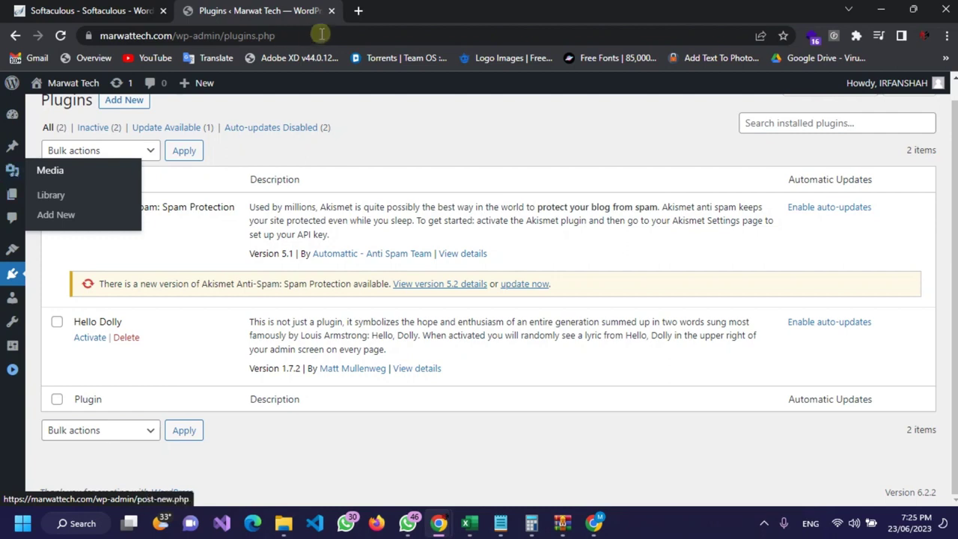
Step: Open chat.openai.com in a new browser tab via the CHA shortcut
left_click(358, 11)
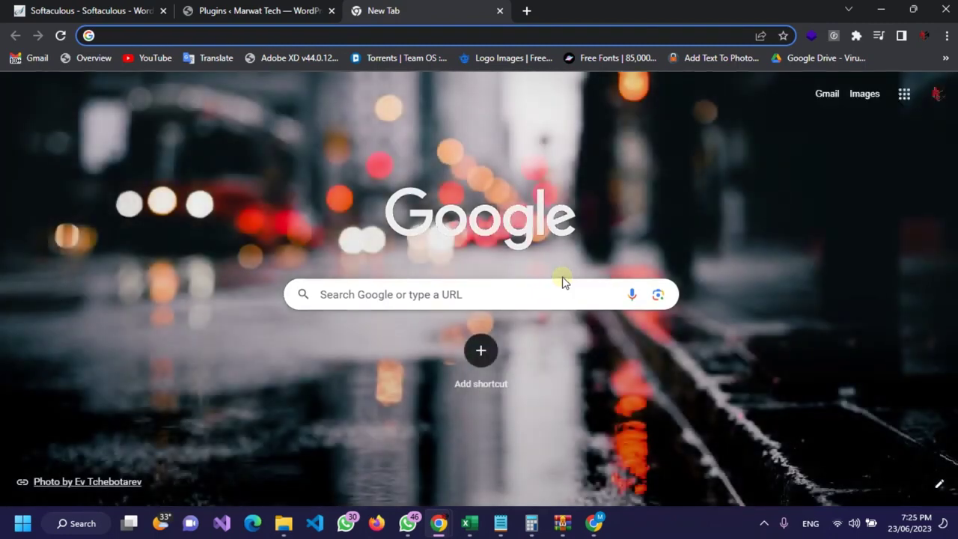
type("CHA")
key("Return")
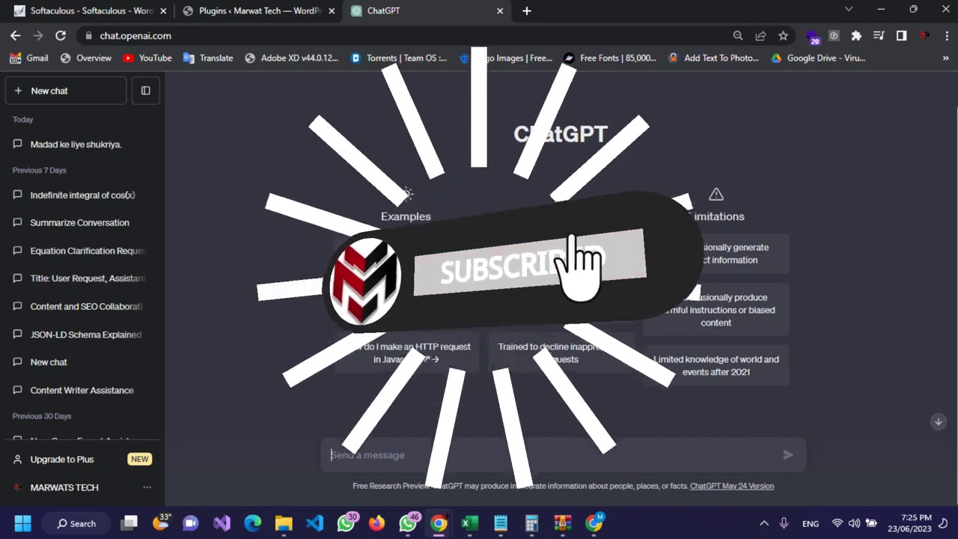
Step: Ask ChatGPT what content the Marwat Tech website should have
type("i")
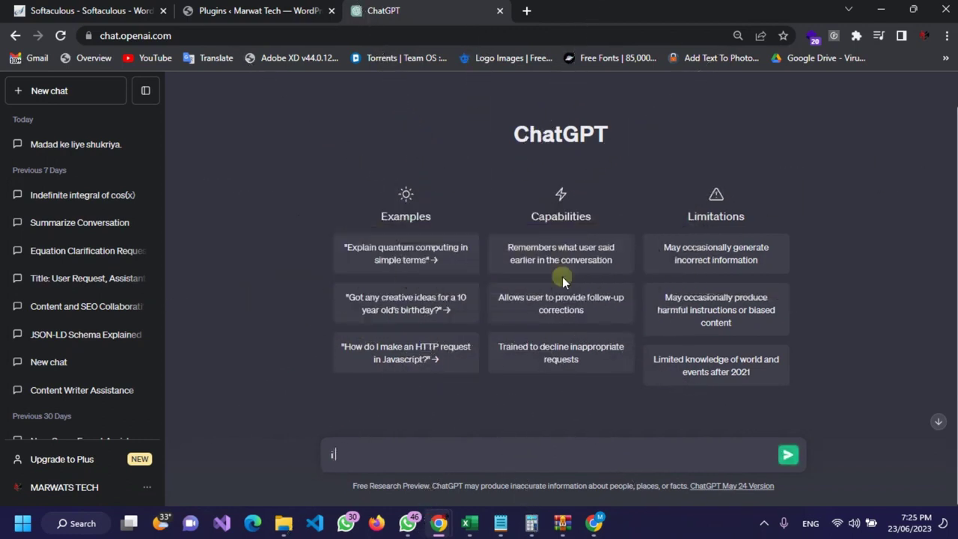
key("BackSpace")
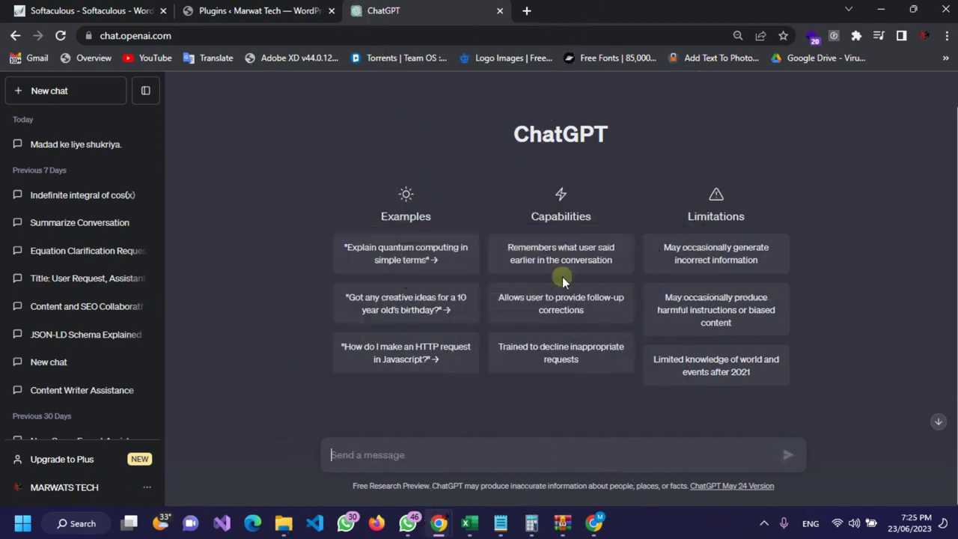
type("I have Marwat Tech website suggest me what kind of content should be on")
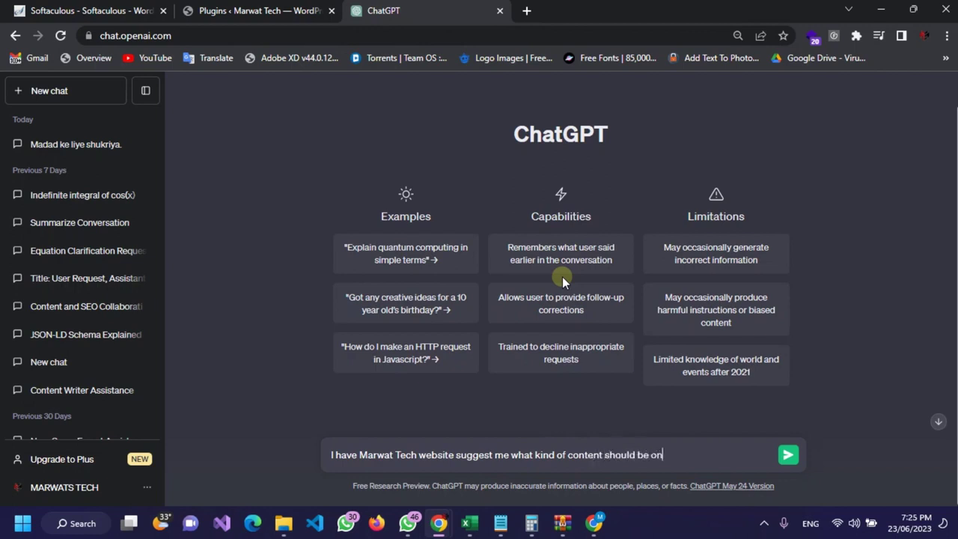
type("t")
key("Return")
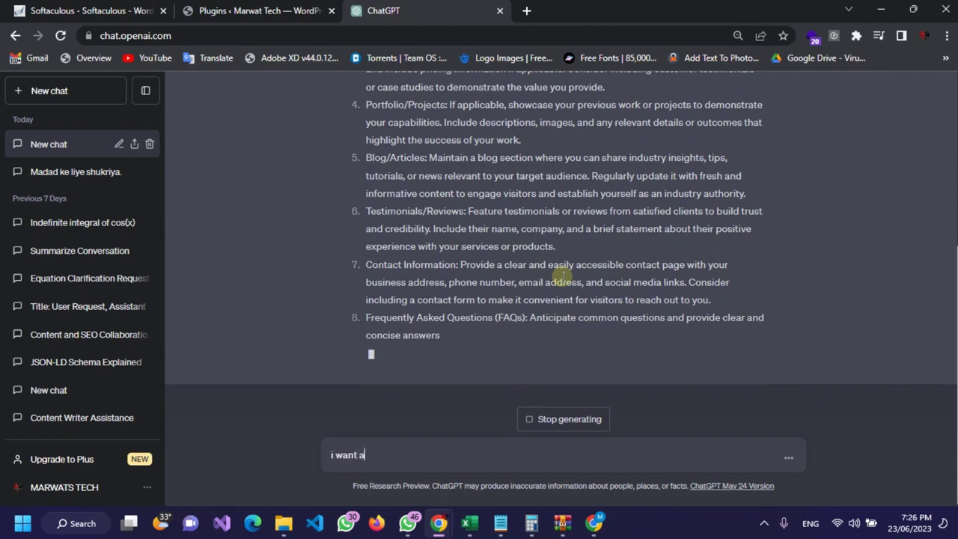
Step: Send a follow-up asking ChatGPT to suggest categories for tech content
type("content a")
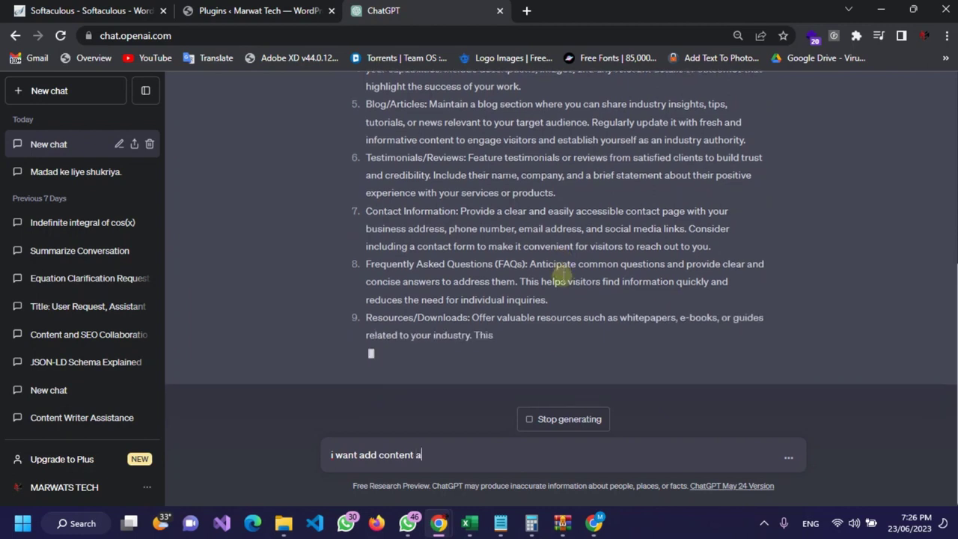
type("bout tec")
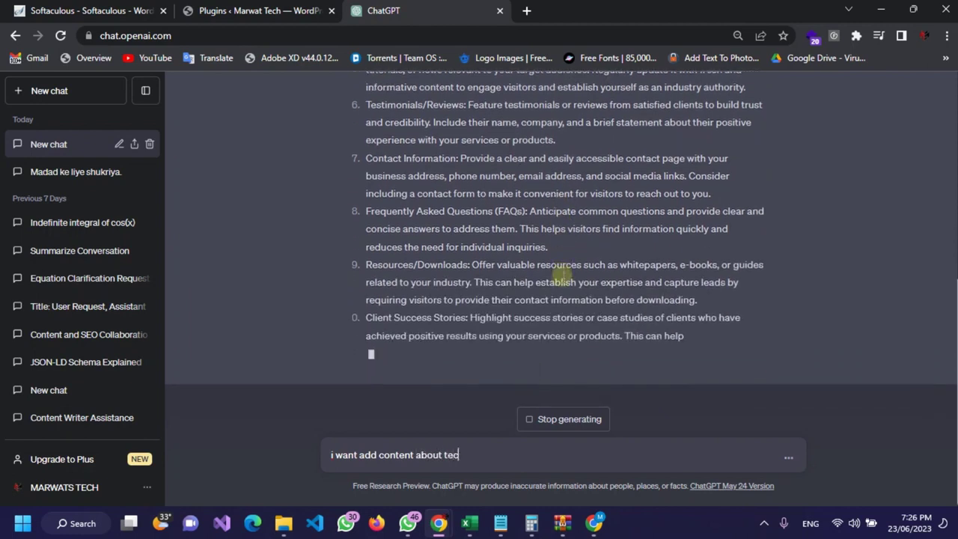
type("h sugees")
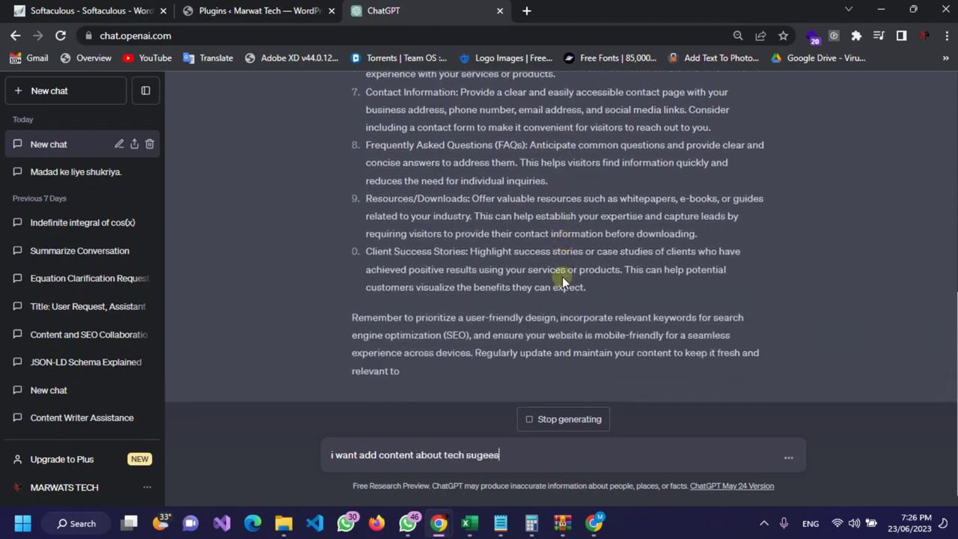
type("t me categp")
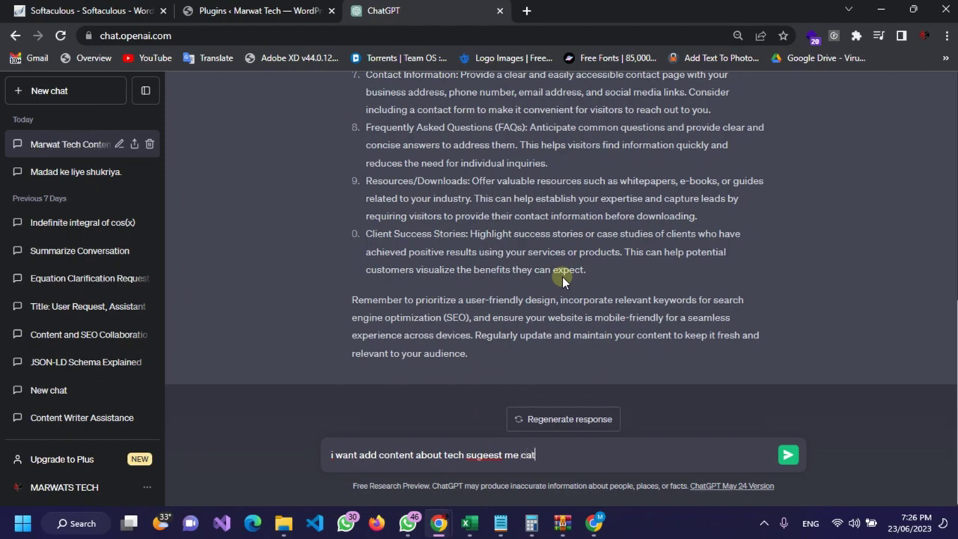
type("ries")
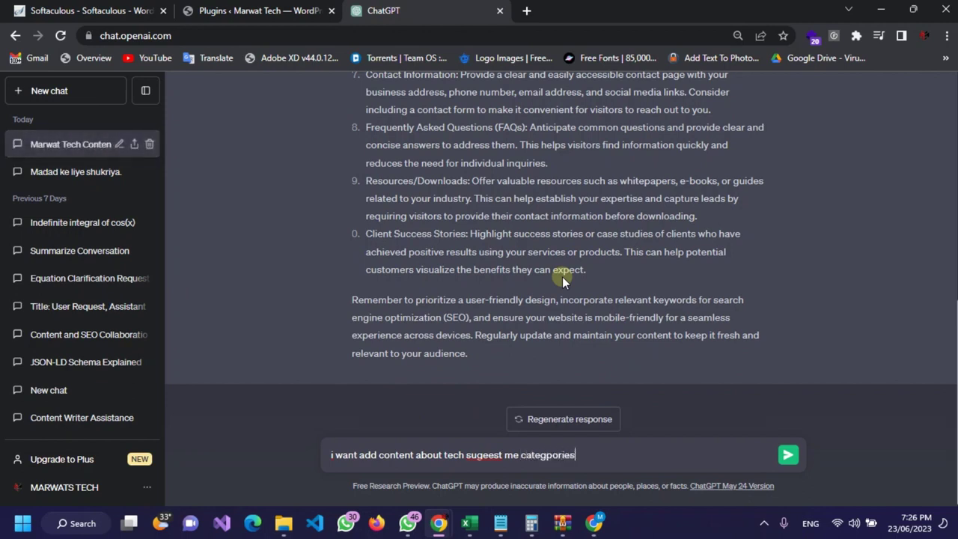
key("Return")
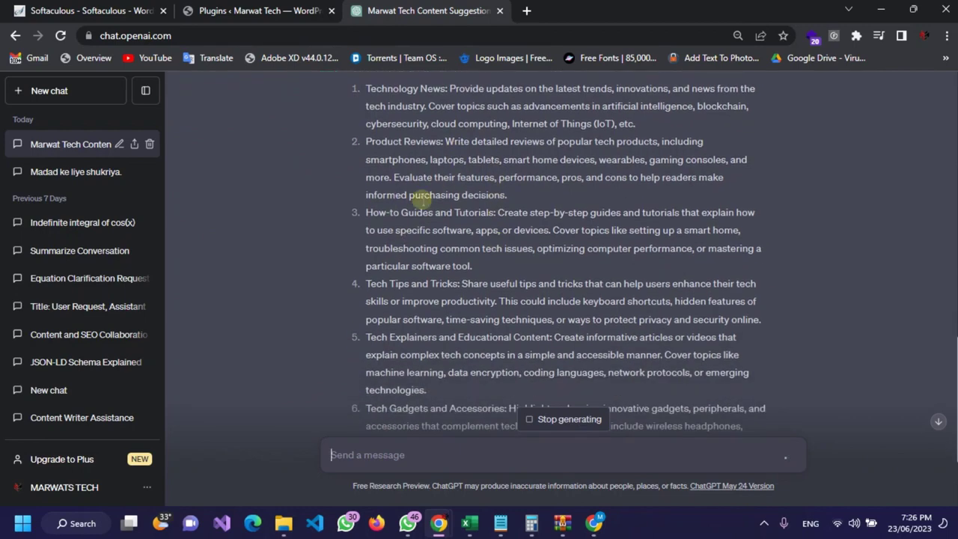
Step: Highlight the category titles from Tech Tips and Tricks through Tech Interviews and Profiles
left_click_drag(366, 142, 461, 141)
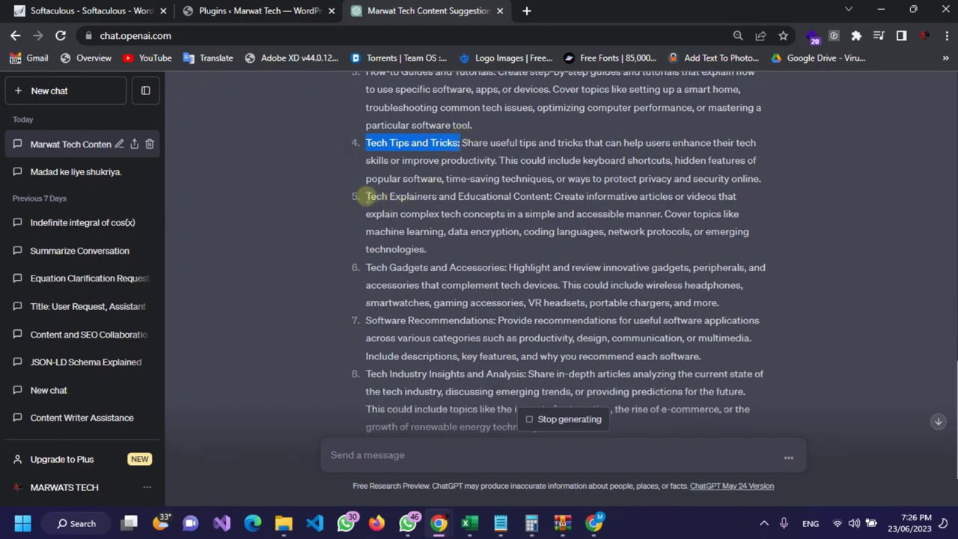
left_click_drag(366, 196, 555, 196)
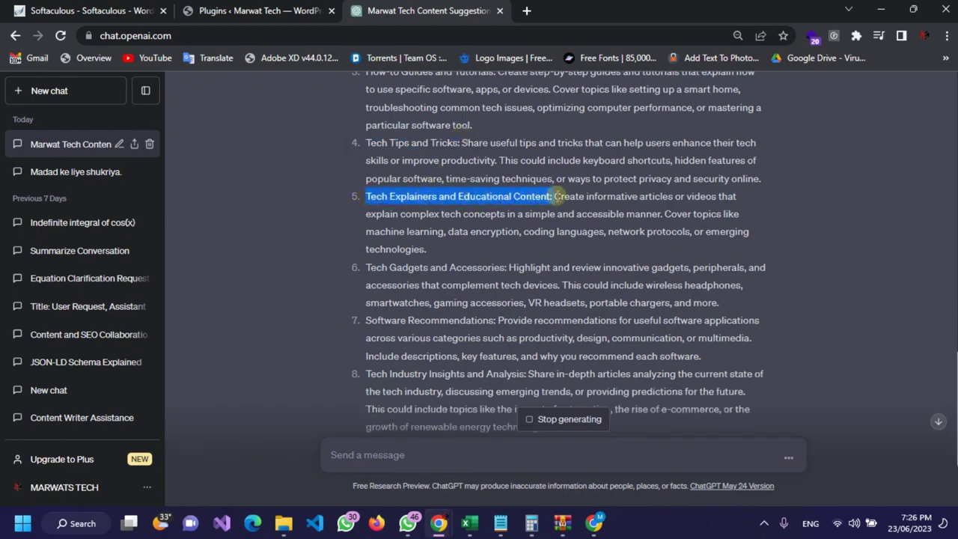
left_click(365, 269)
left_click_drag(366, 268, 500, 267)
left_click_drag(365, 320, 513, 321)
scroll(385, 257, "down", 3)
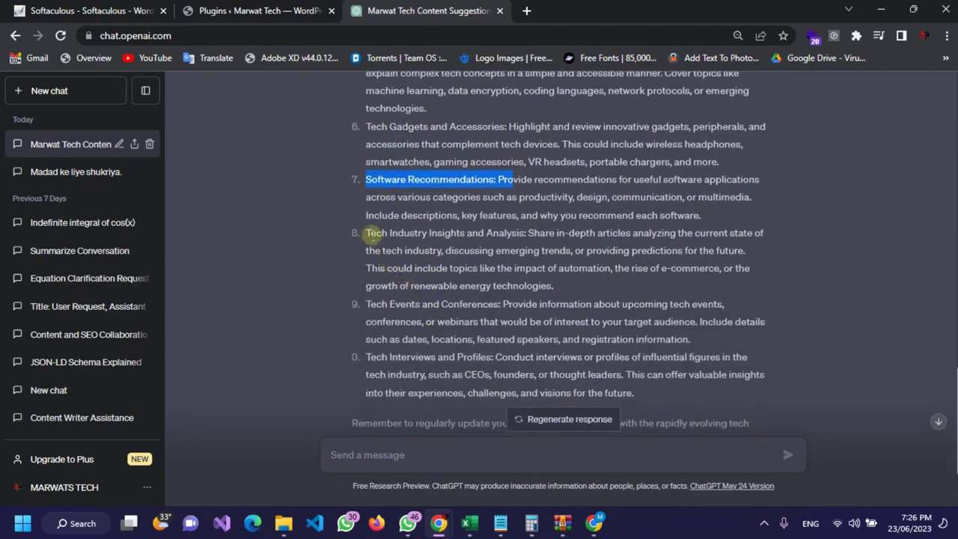
left_click_drag(373, 234, 528, 235)
scroll(404, 266, "down", 2)
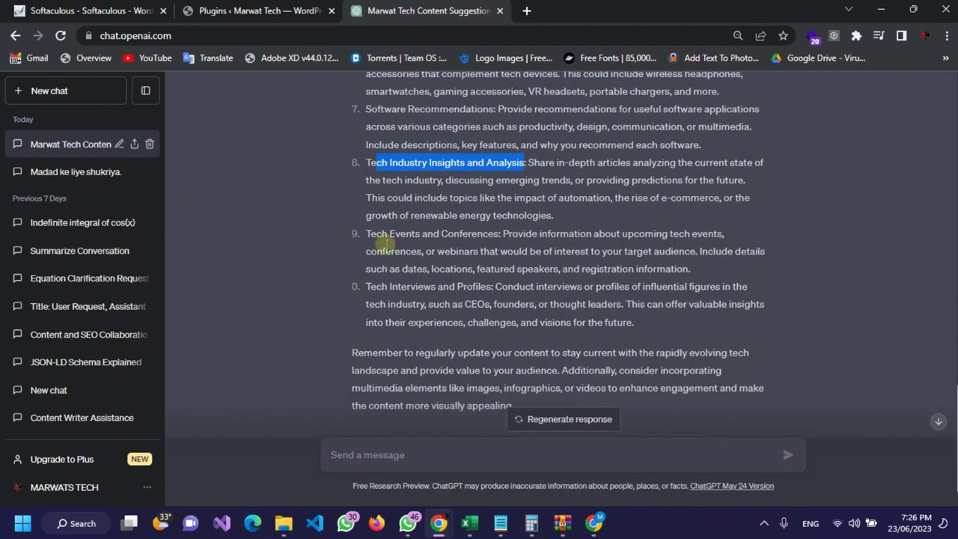
left_click_drag(365, 234, 453, 235)
left_click_drag(367, 286, 479, 287)
Step: Scroll back up, select 'Technology News' and open its context menu
scroll(418, 307, "down", 1)
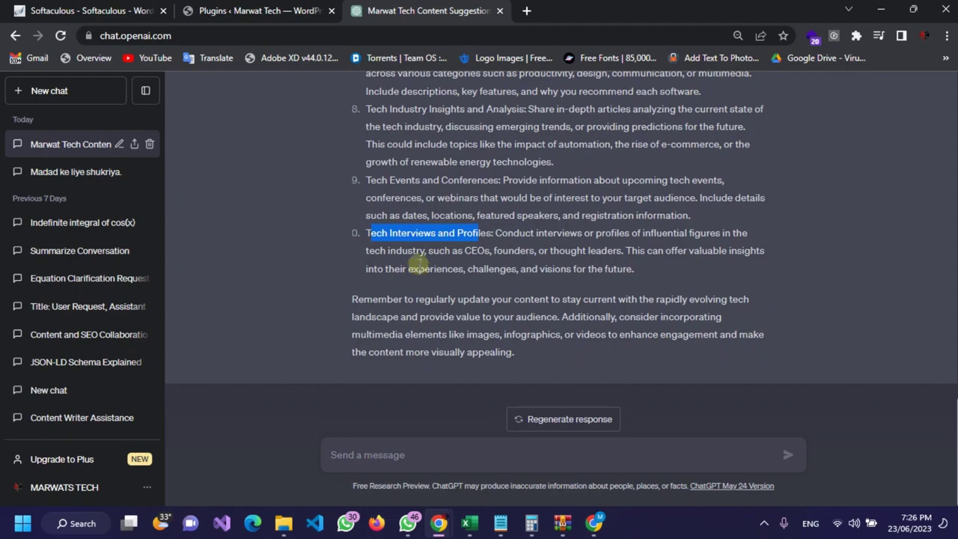
scroll(419, 266, "up", 5)
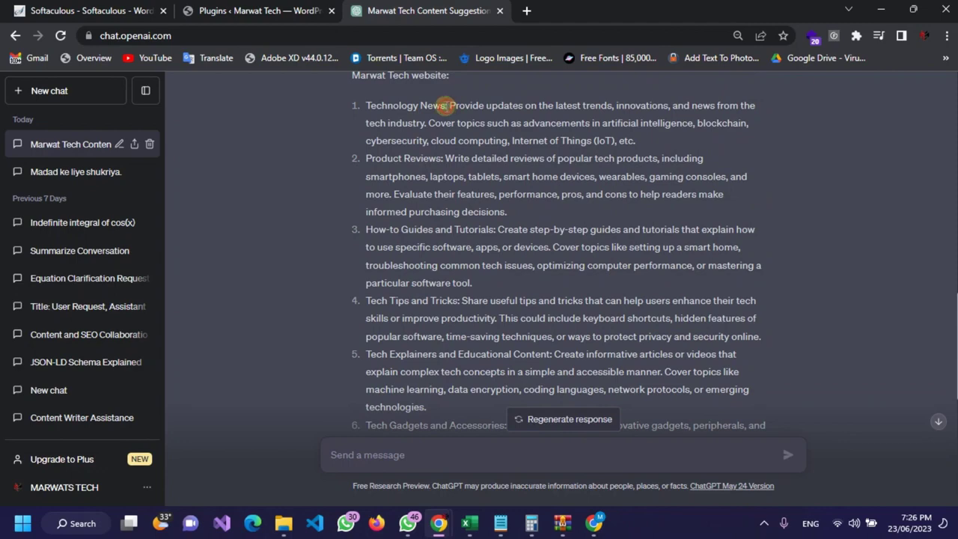
left_click_drag(446, 105, 368, 97)
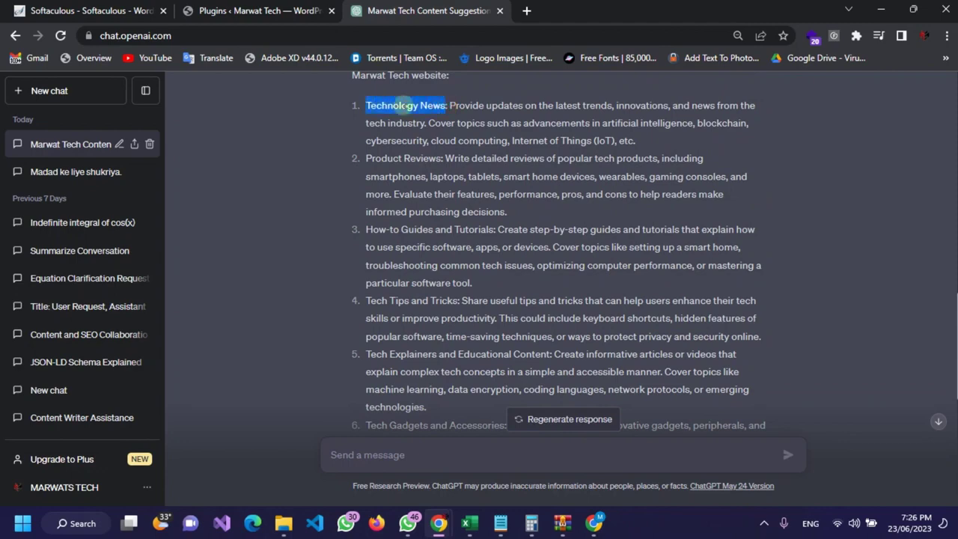
right_click(396, 102)
Step: Search Google for 'Technology News' and scroll through the results
left_click(439, 146)
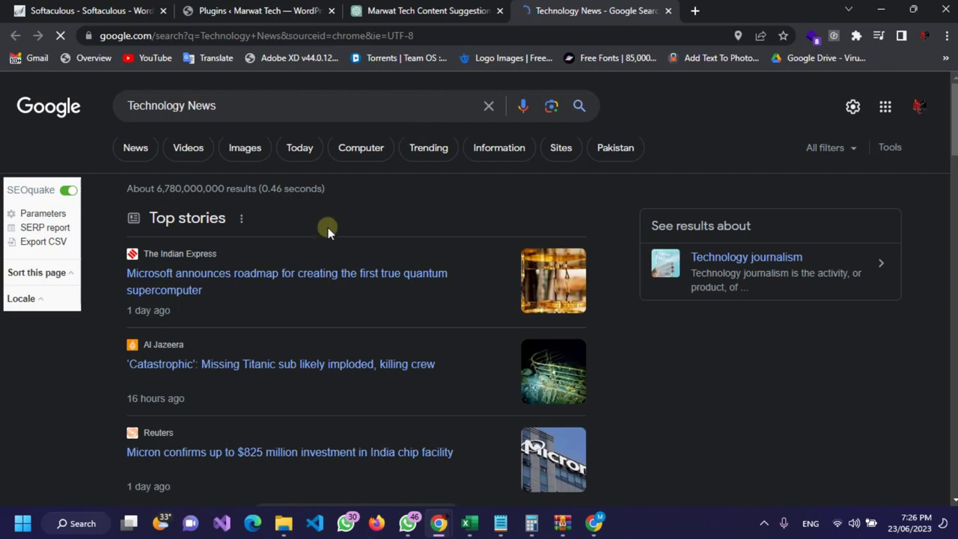
scroll(328, 228, "down", 2)
scroll(328, 231, "down", 2)
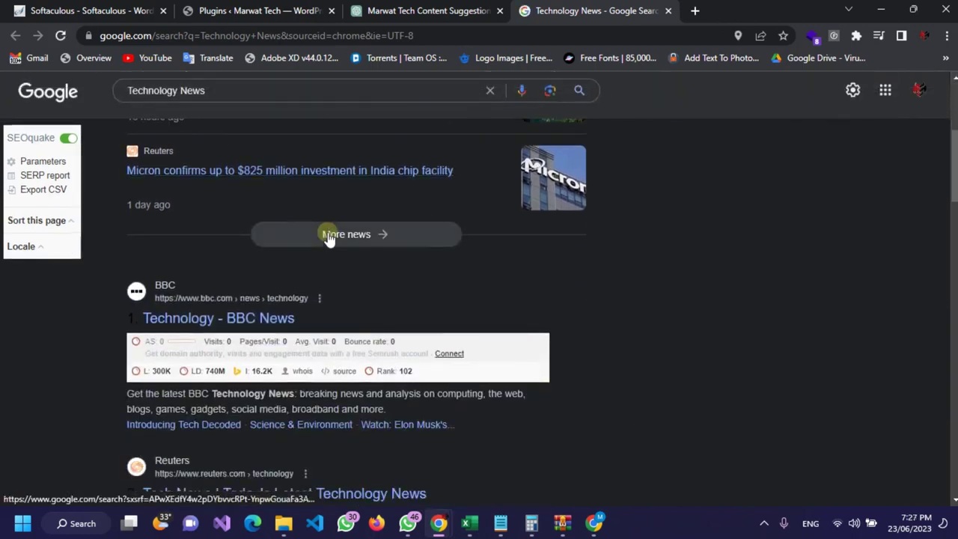
scroll(328, 236, "down", 3)
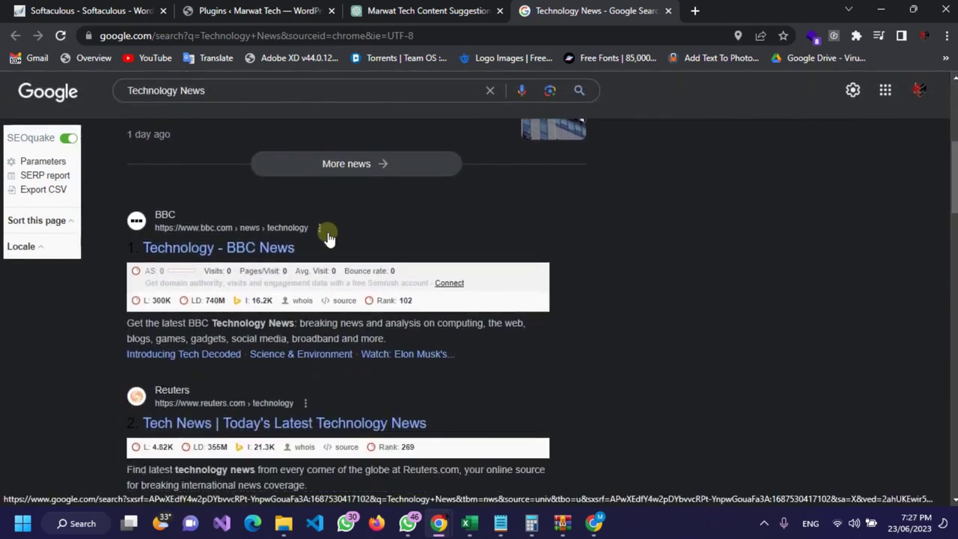
scroll(328, 238, "down", 1)
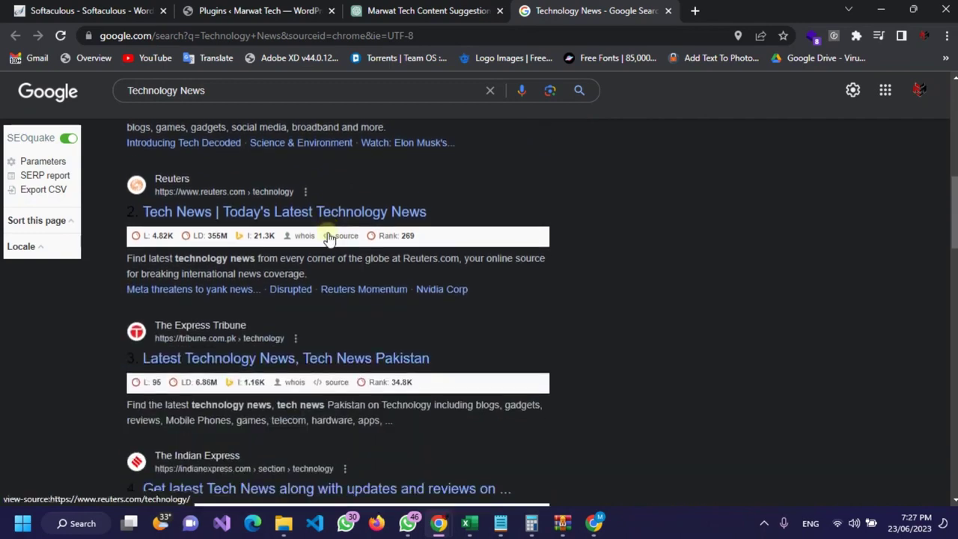
scroll(327, 235, "up", 10)
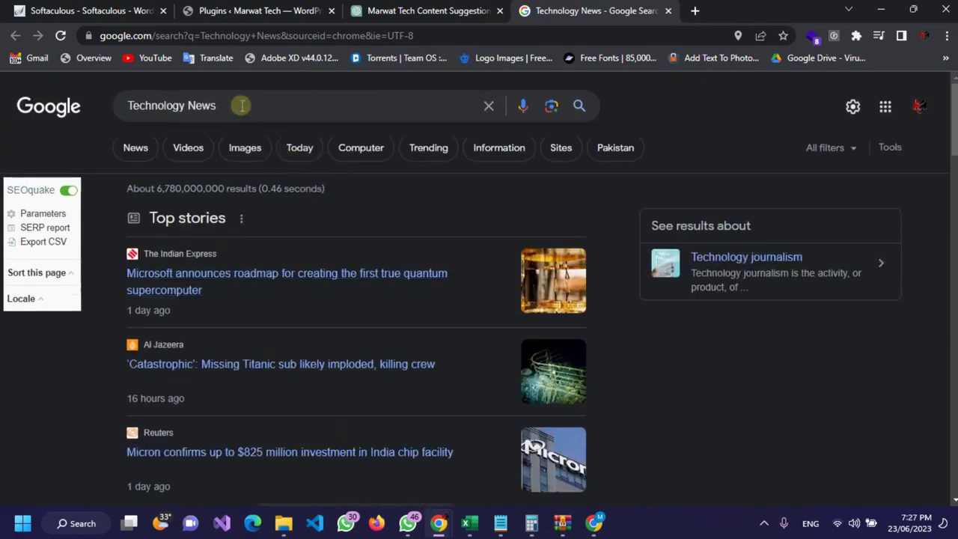
Step: Refine the query to 'Technology News google' and run it
left_click(235, 107)
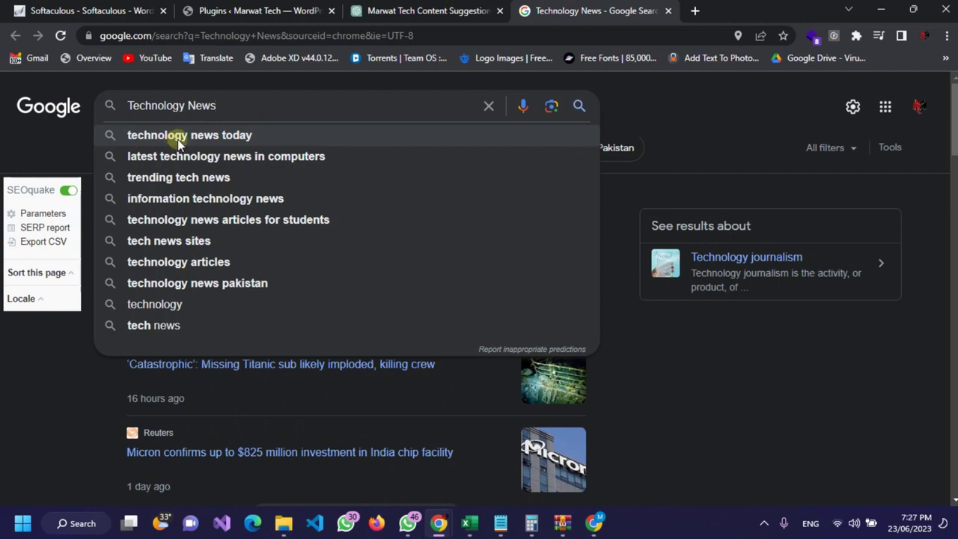
type("google")
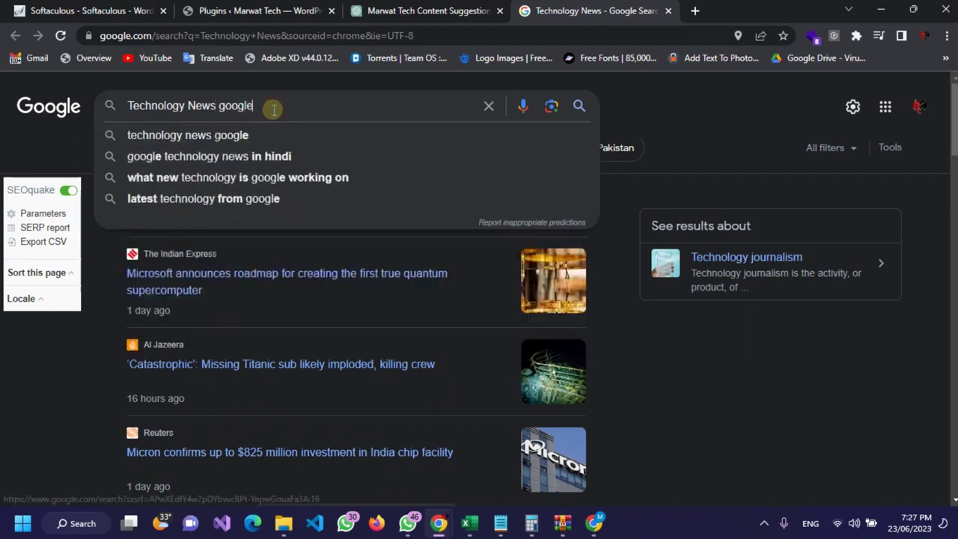
key("Return")
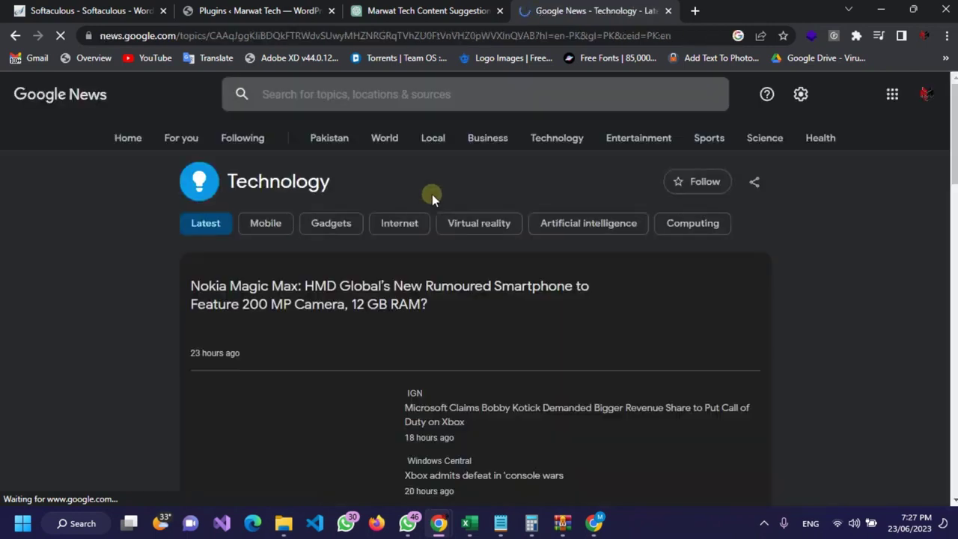
Step: Browse the Google News Technology headlines, then return to the Marwat Tech ChatGPT chat
scroll(432, 194, "down", 1)
scroll(432, 193, "down", 1)
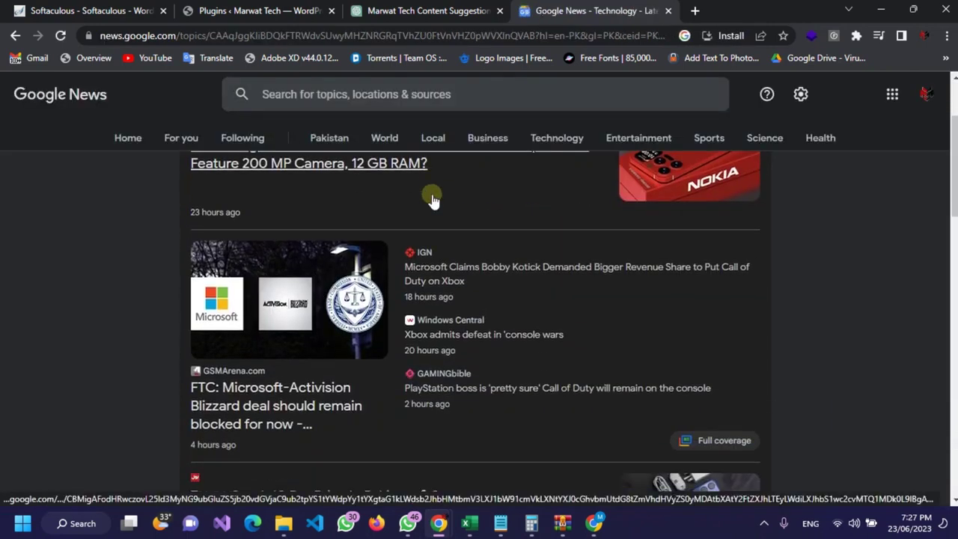
scroll(432, 198, "down", 3)
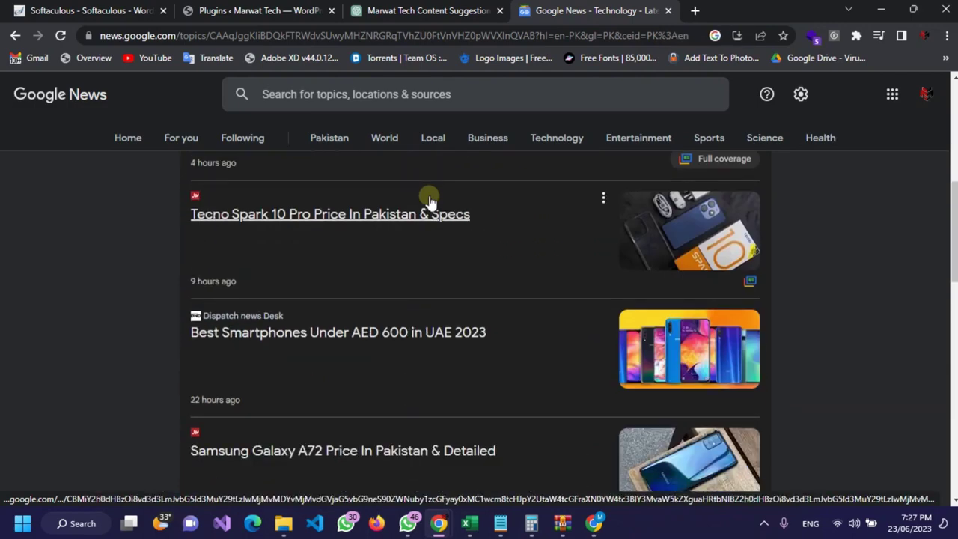
scroll(422, 214, "up", 1)
scroll(422, 214, "down", 1)
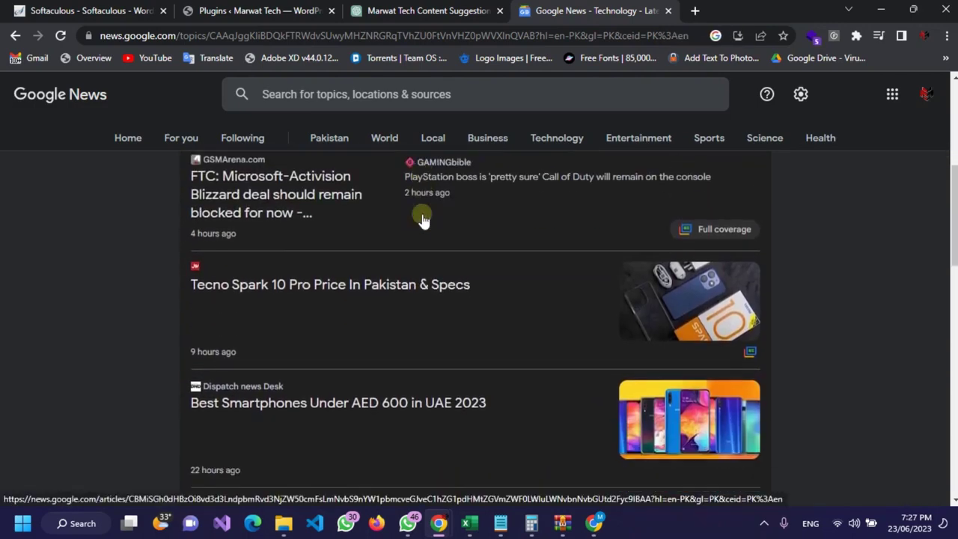
scroll(422, 214, "down", 1)
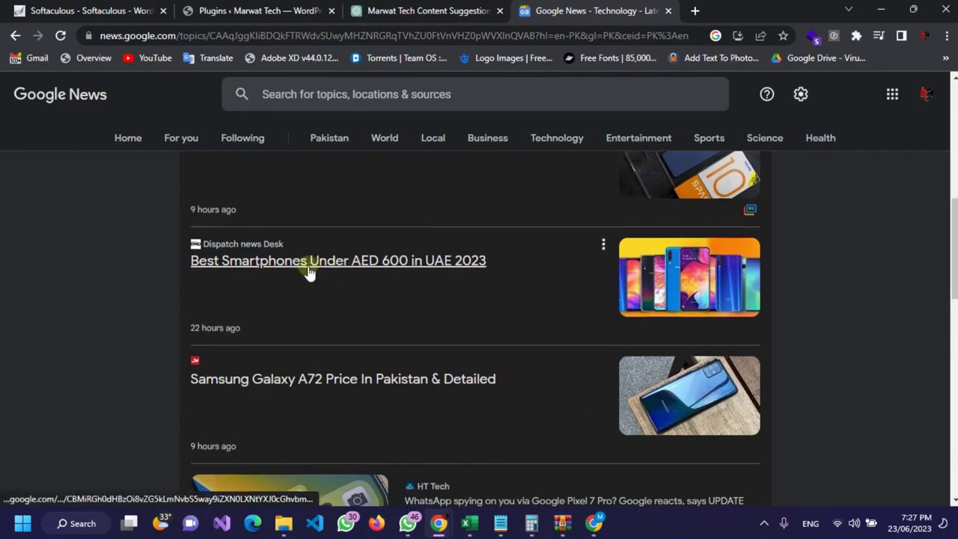
scroll(274, 280, "down", 2)
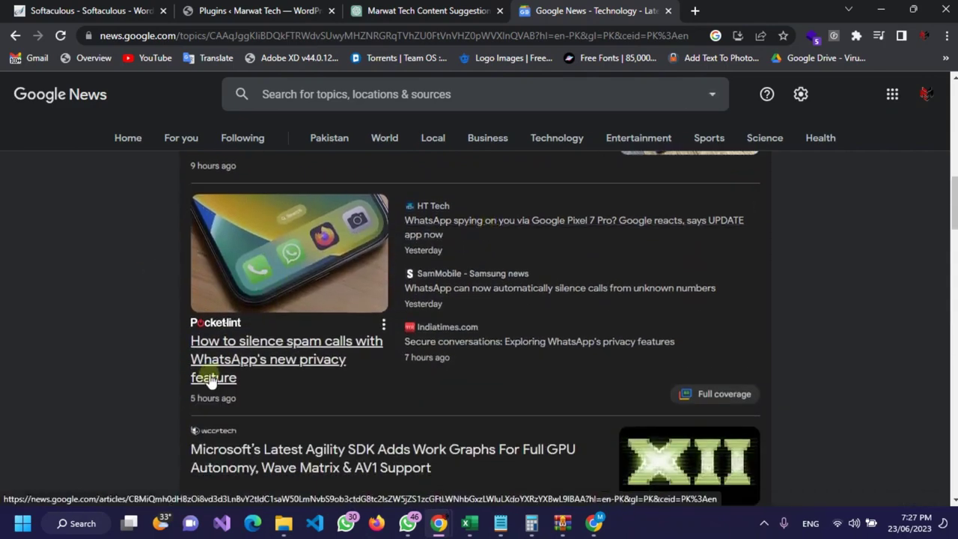
scroll(259, 374, "down", 2)
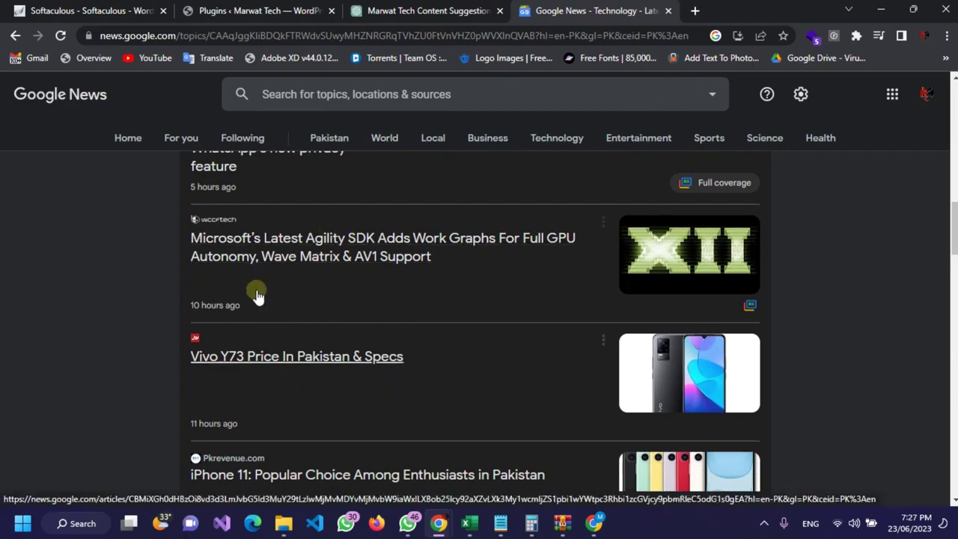
scroll(274, 280, "down", 3)
scroll(490, 323, "down", 4)
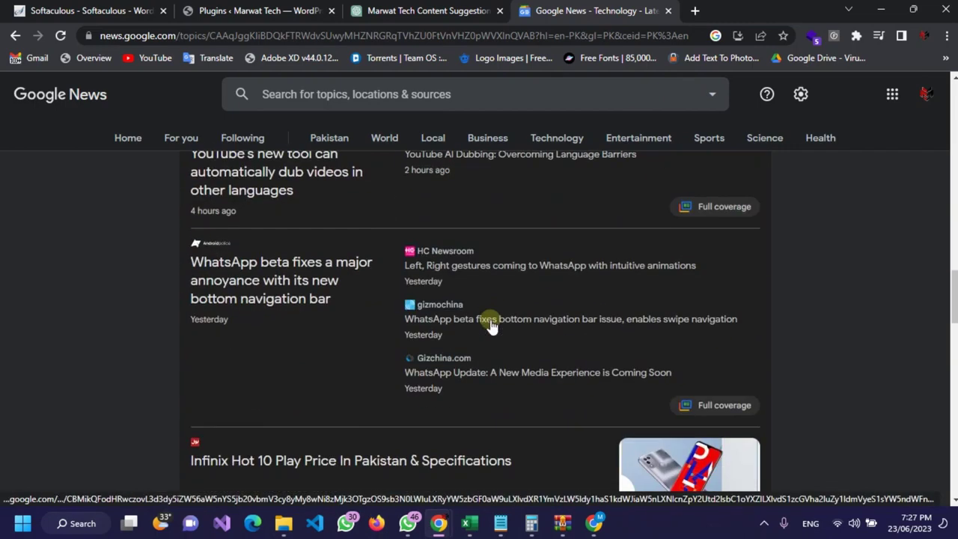
scroll(491, 326, "down", 3)
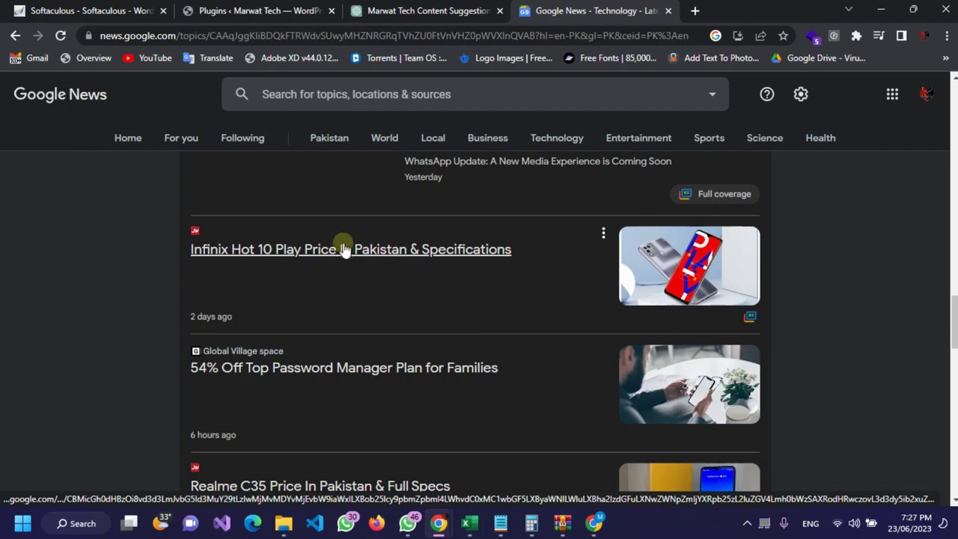
scroll(343, 248, "down", 3)
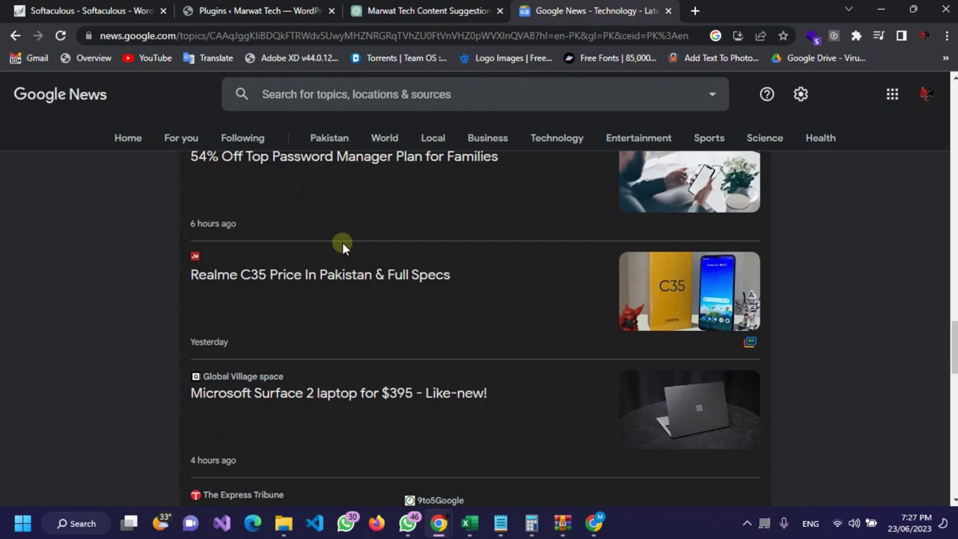
scroll(343, 248, "down", 3)
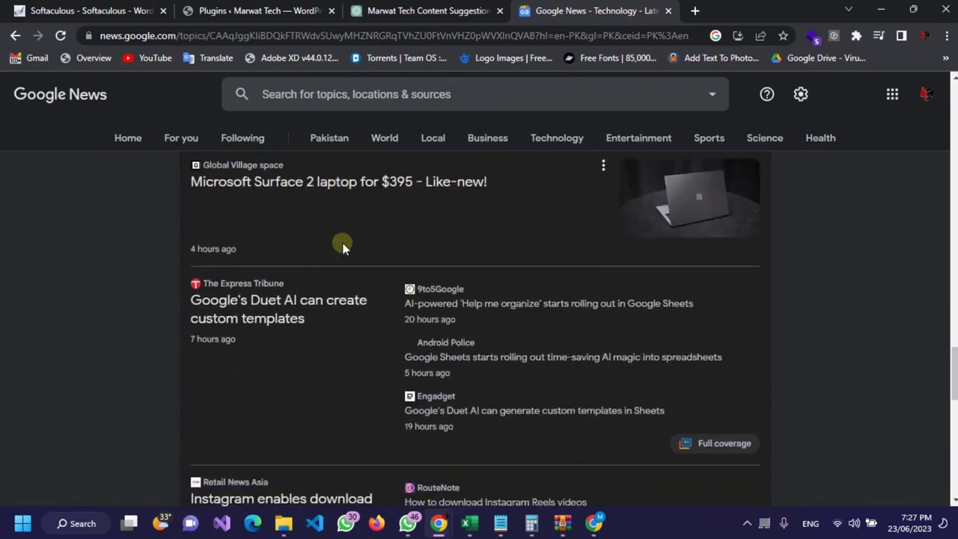
scroll(342, 249, "down", 2)
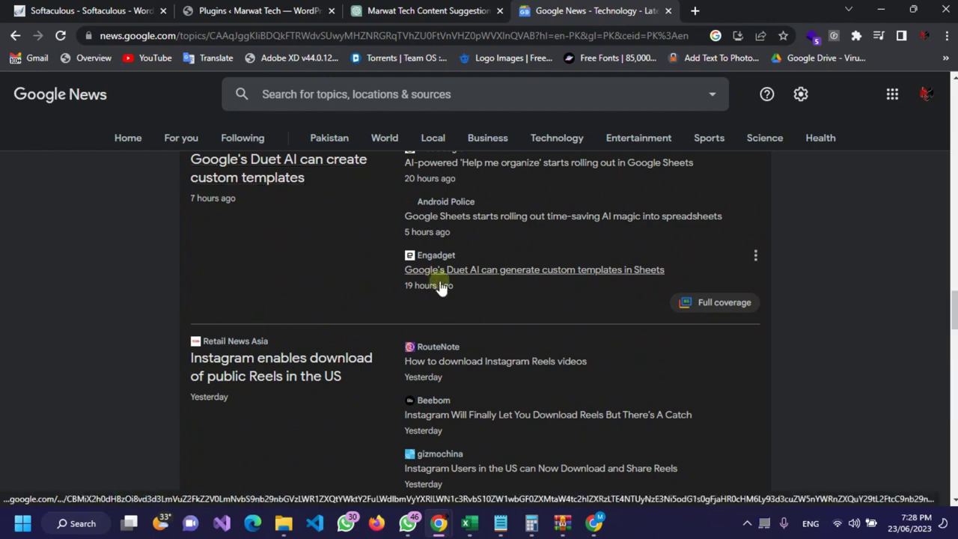
scroll(441, 286, "down", 5)
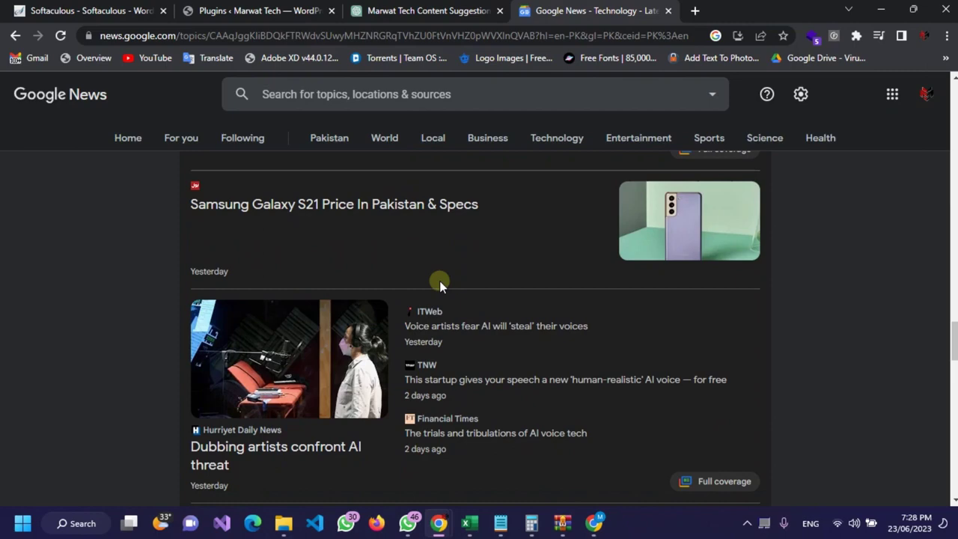
scroll(439, 281, "down", 3)
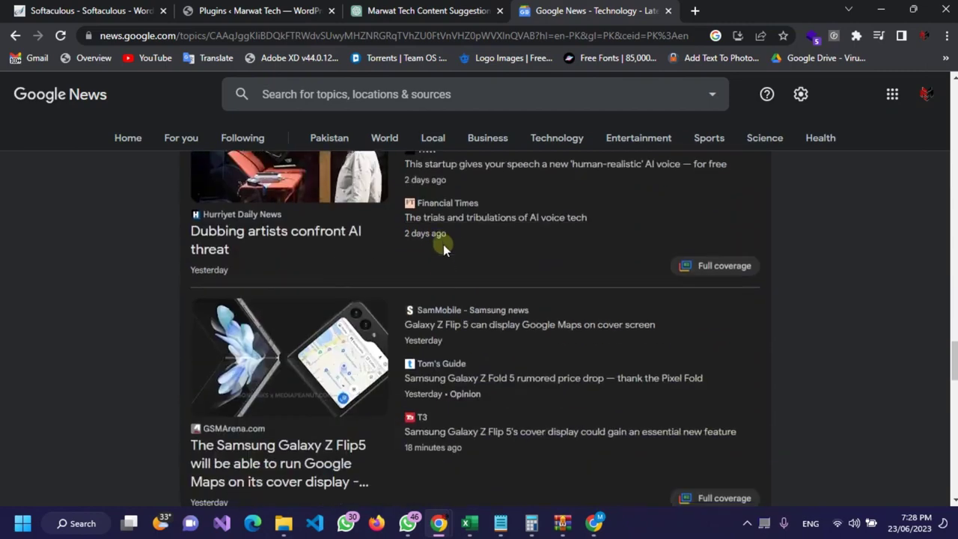
scroll(443, 244, "down", 3)
scroll(400, 234, "down", 2)
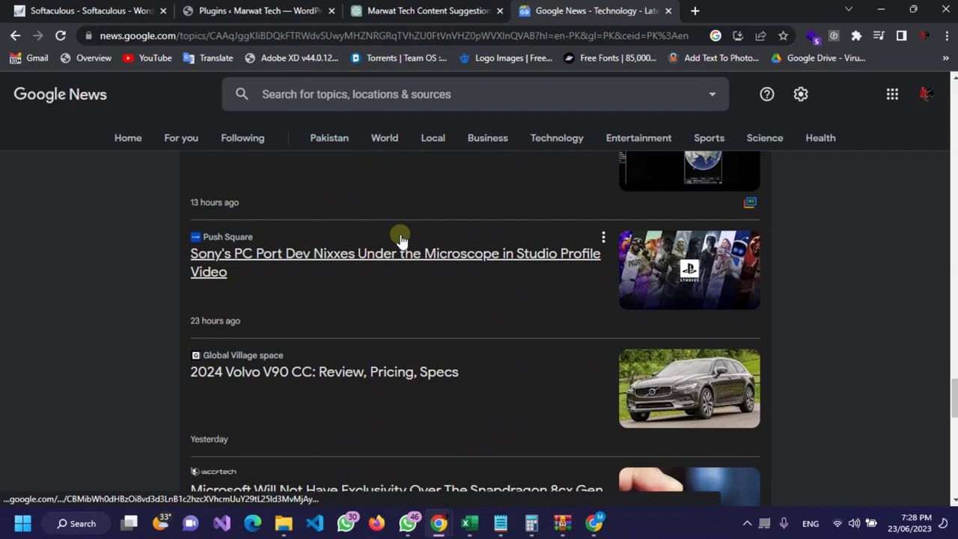
scroll(400, 238, "down", 3)
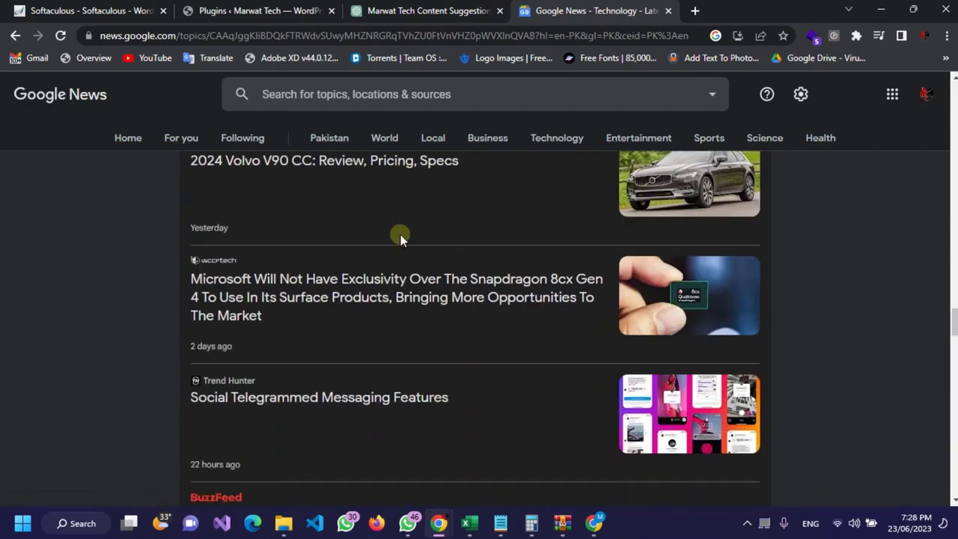
left_click(398, 9)
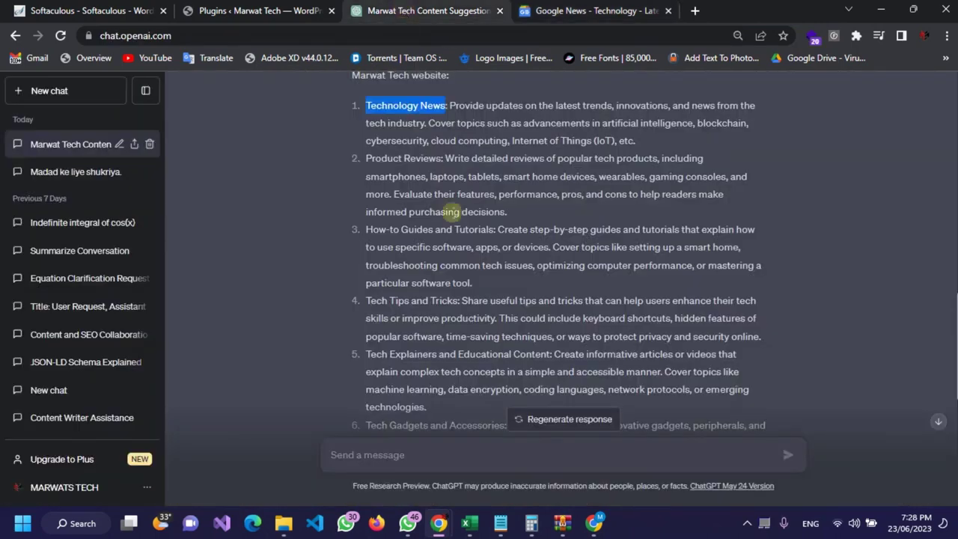
Step: Trash the default 'Hello world!' post in WordPress, then go back to Google News
scroll(475, 240, "down", 3)
left_click(240, 9)
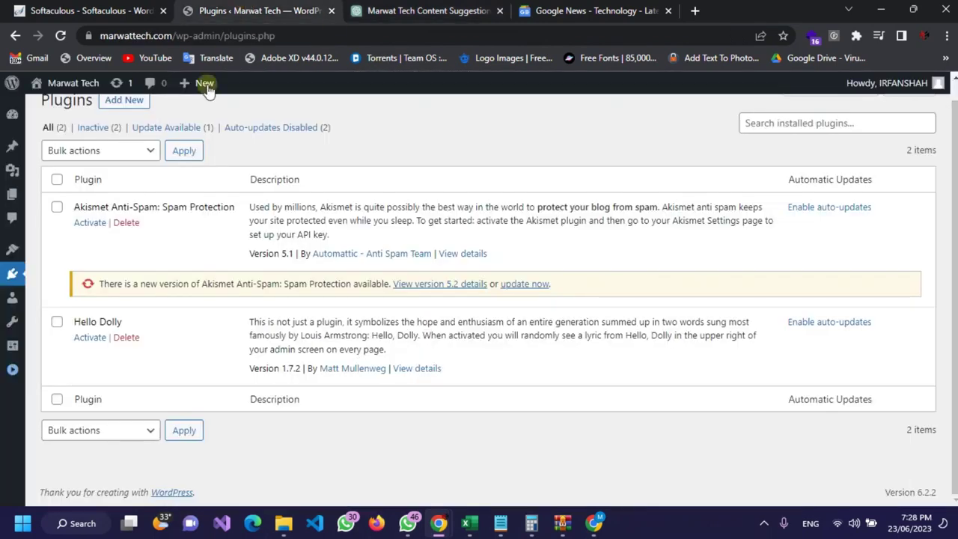
scroll(13, 148, "up", 1)
mouse_move(13, 148)
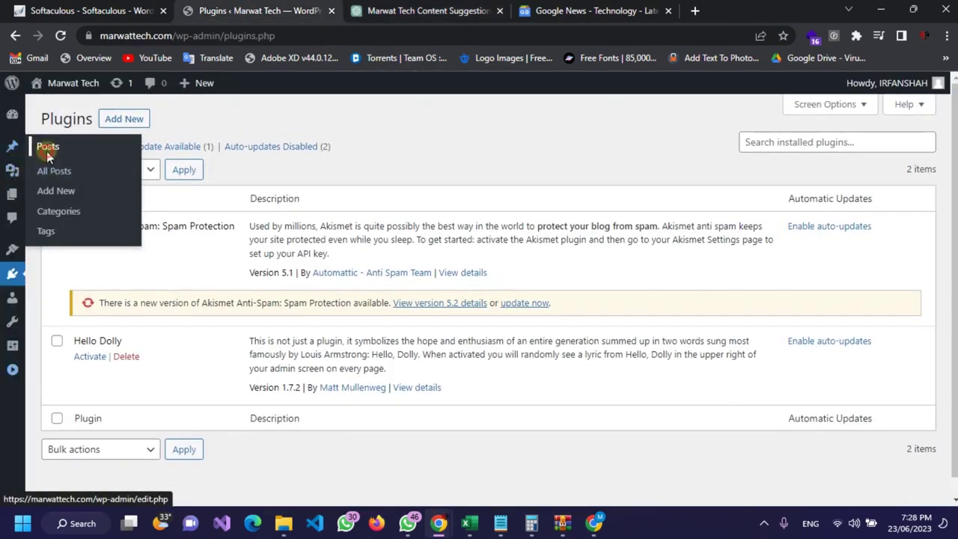
left_click(46, 148)
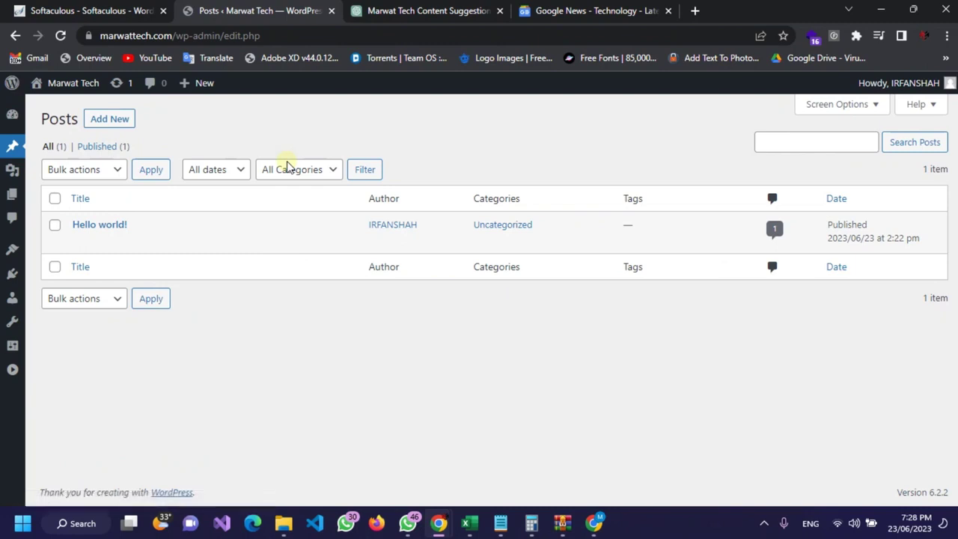
mouse_move(84, 238)
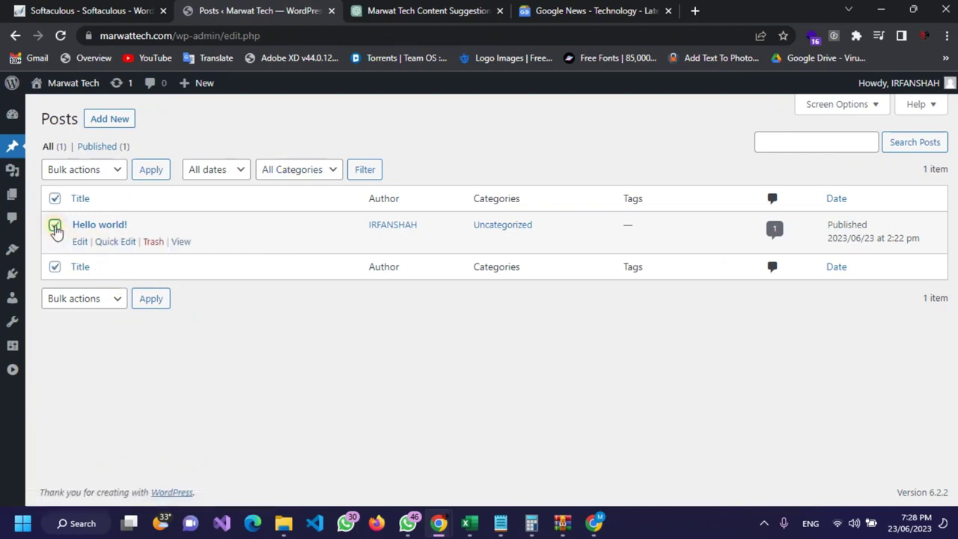
left_click(154, 242)
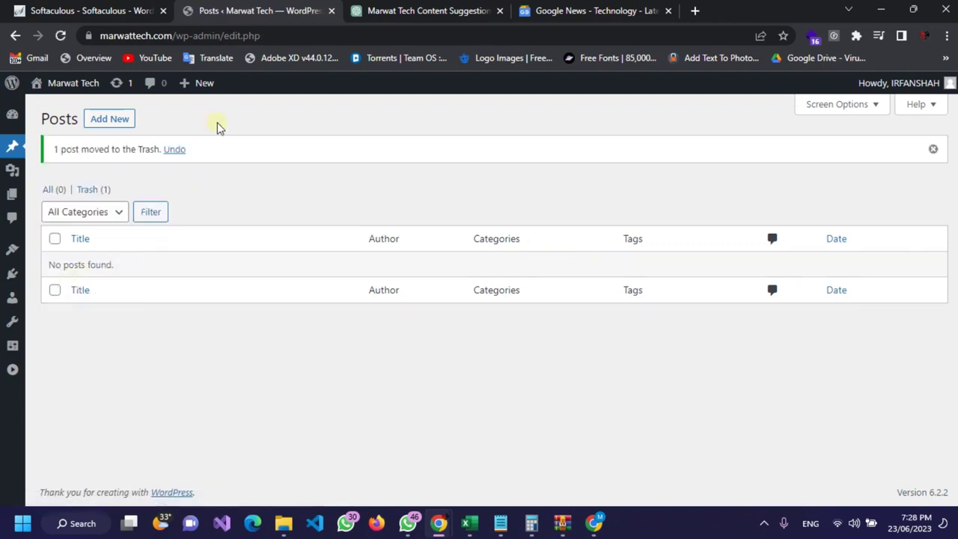
left_click(569, 11)
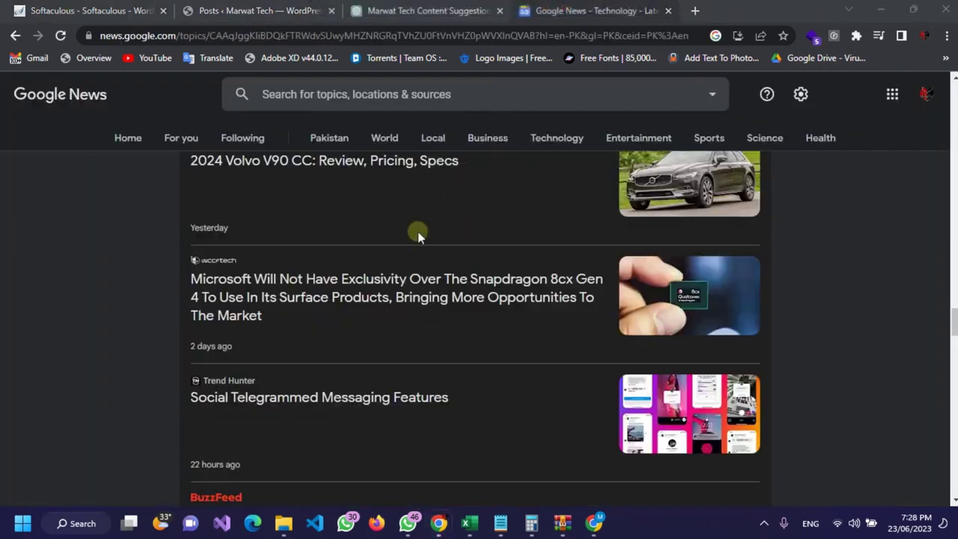
Step: Find the Technology story 'Bing Chat is now equipped to receive images as input' and open it in a new tab
scroll(419, 234, "up", 1)
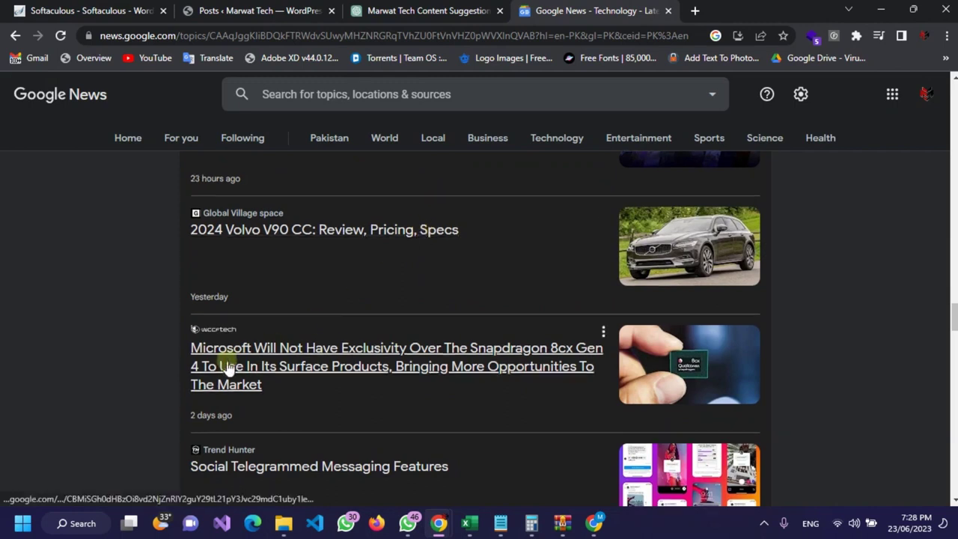
scroll(229, 366, "down", 2)
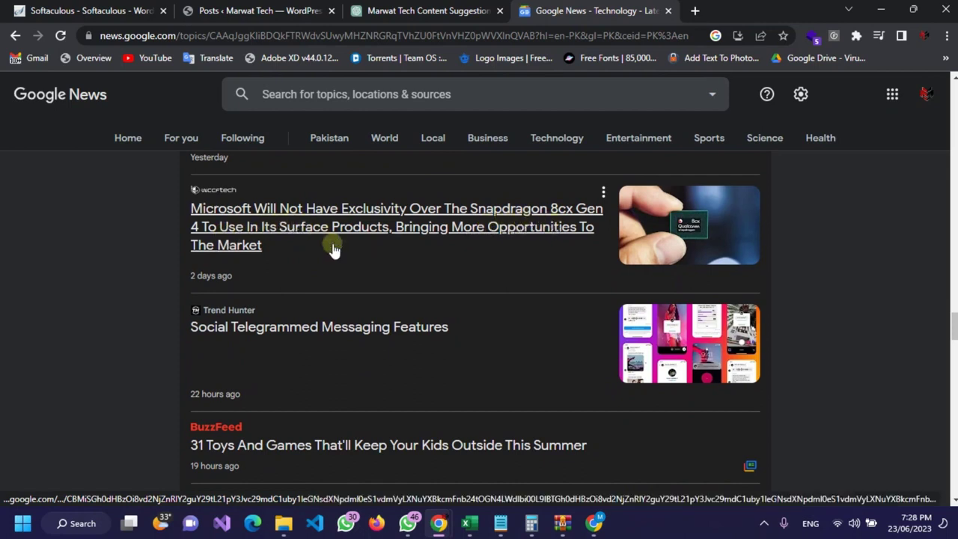
scroll(332, 247, "down", 2)
scroll(333, 246, "down", 2)
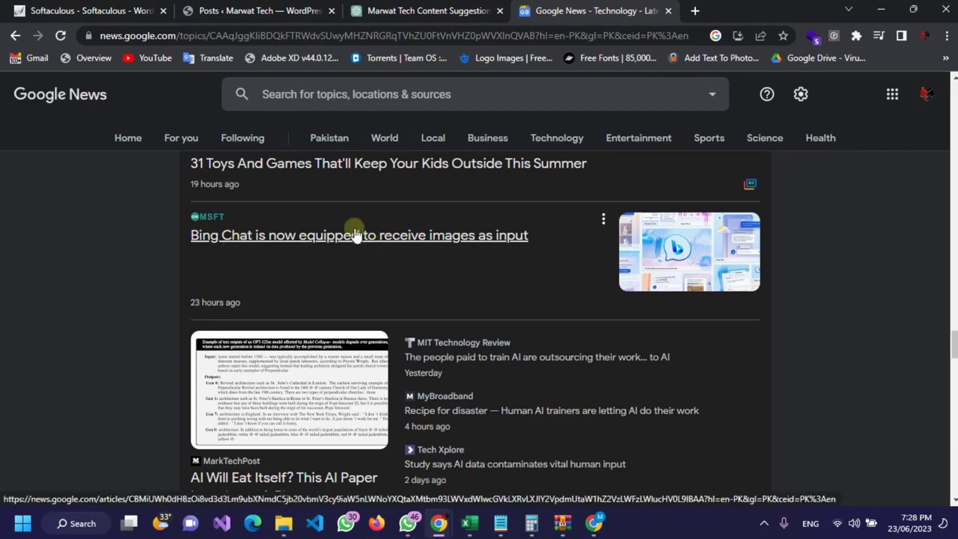
scroll(346, 235, "down", 2)
scroll(347, 235, "up", 2)
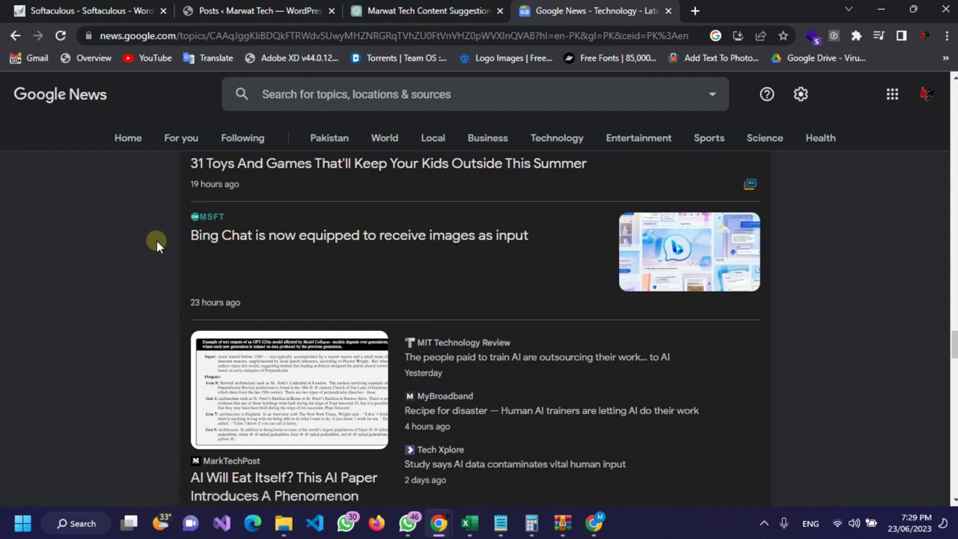
double_click(180, 238)
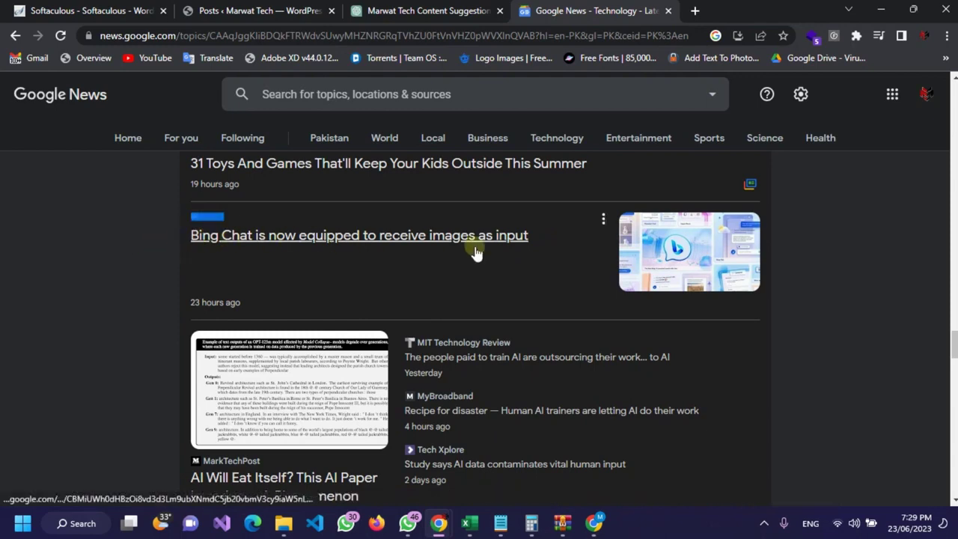
left_click(309, 236)
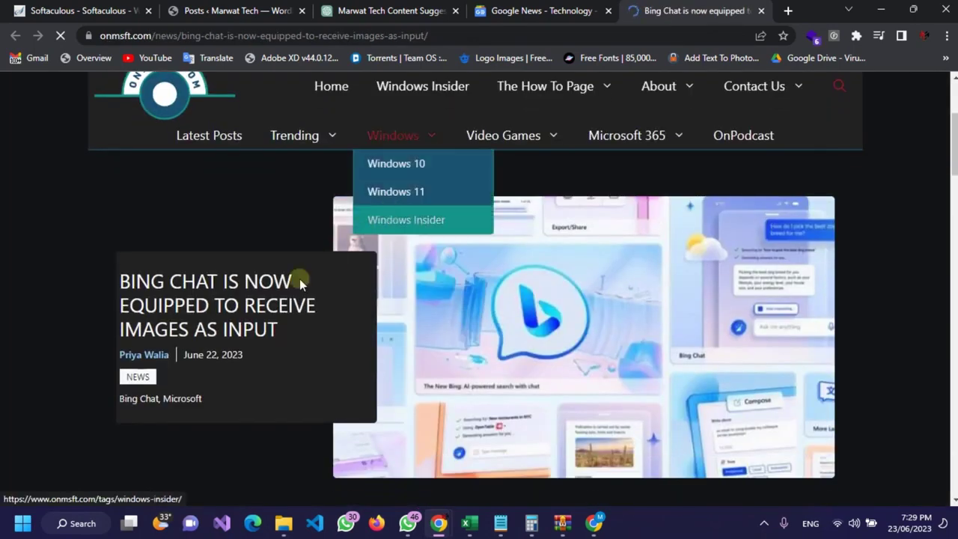
scroll(418, 208, "down", 2)
scroll(419, 204, "down", 4)
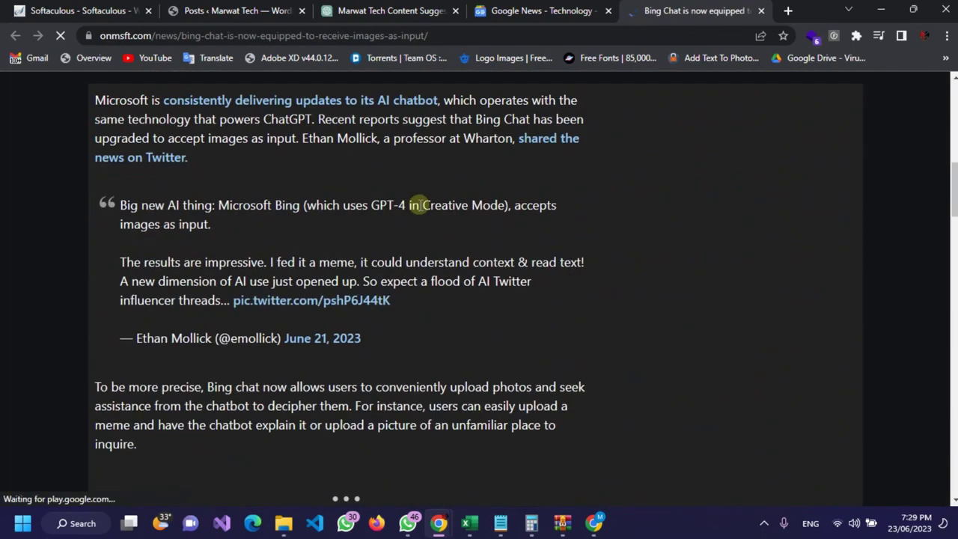
scroll(419, 205, "down", 4)
scroll(292, 184, "up", 5)
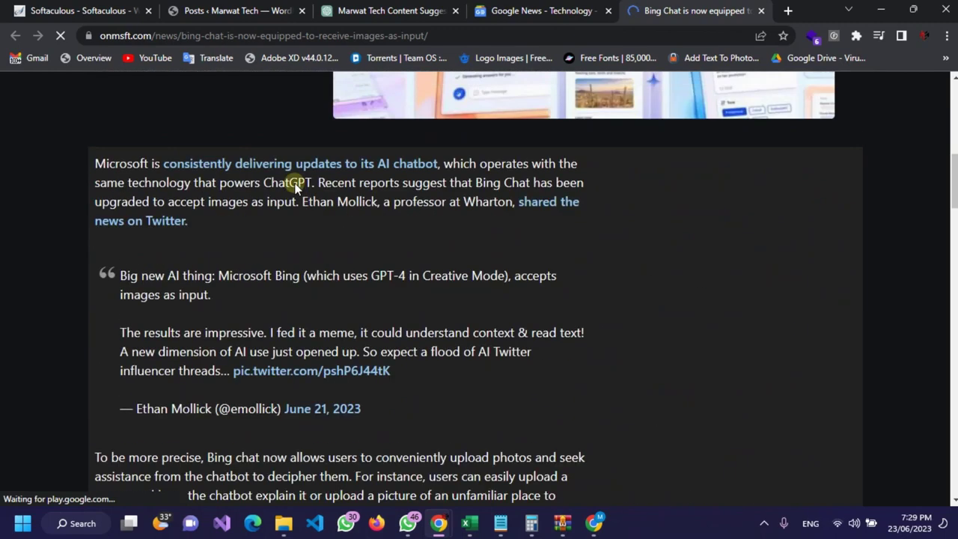
scroll(292, 182, "down", 1)
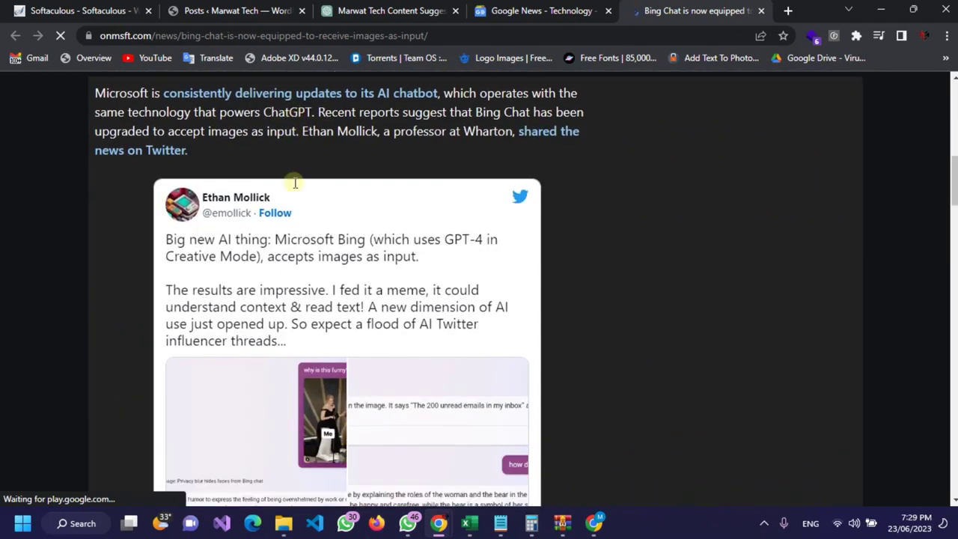
scroll(295, 183, "down", 5)
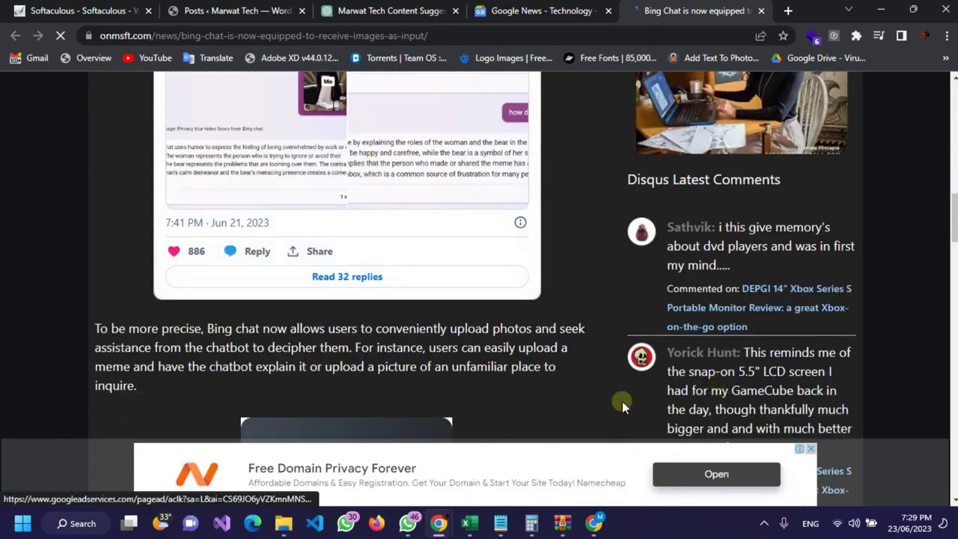
scroll(516, 312, "up", 10)
scroll(391, 261, "up", 4)
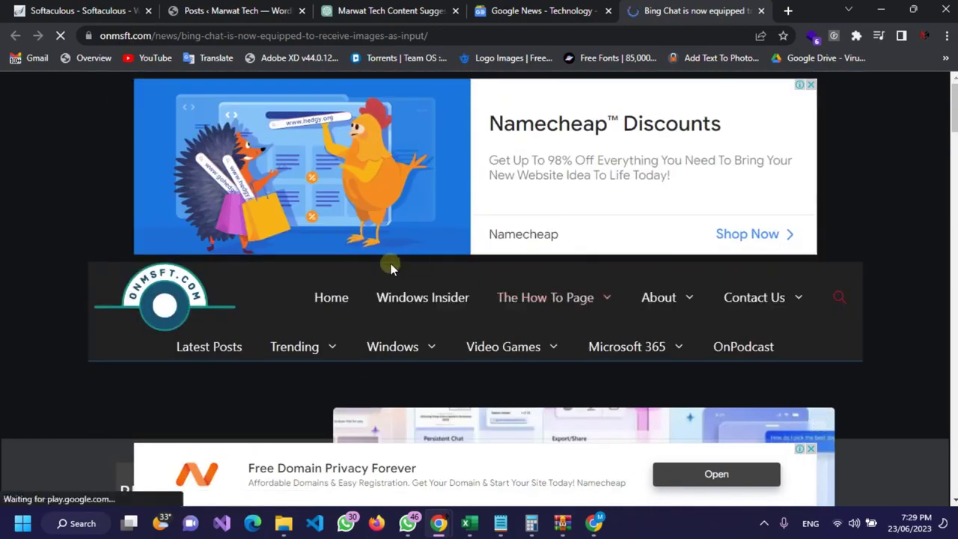
scroll(385, 274, "down", 13)
scroll(384, 275, "down", 9)
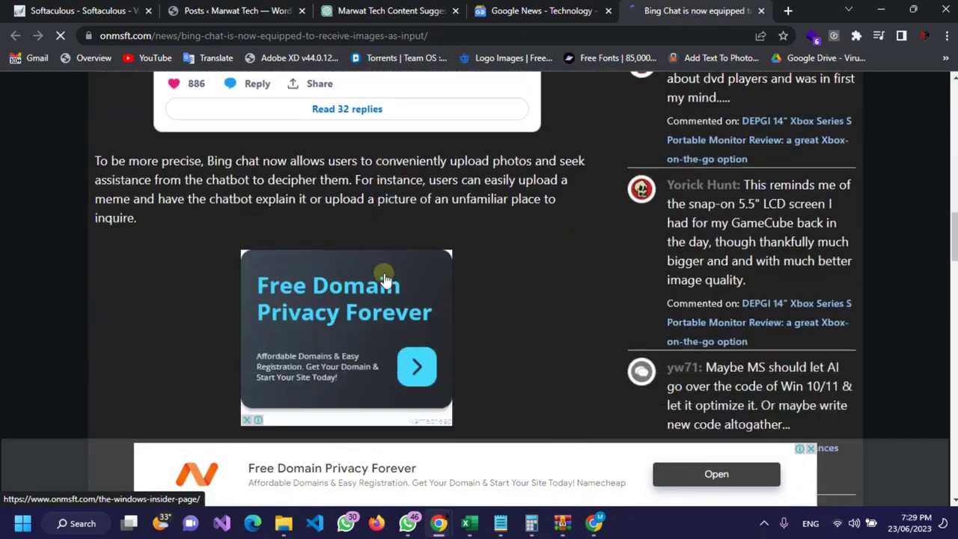
scroll(254, 310, "down", 6)
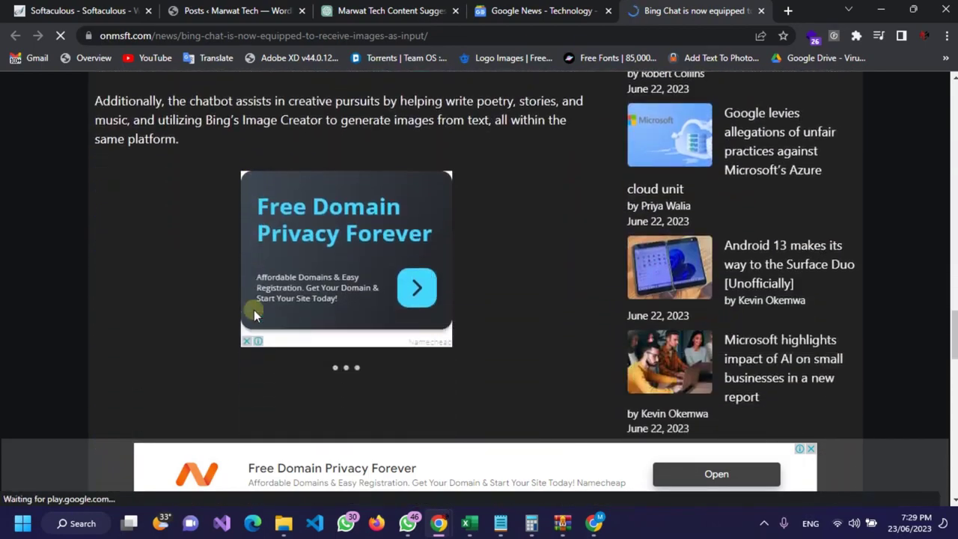
scroll(255, 309, "up", 4)
scroll(258, 308, "up", 15)
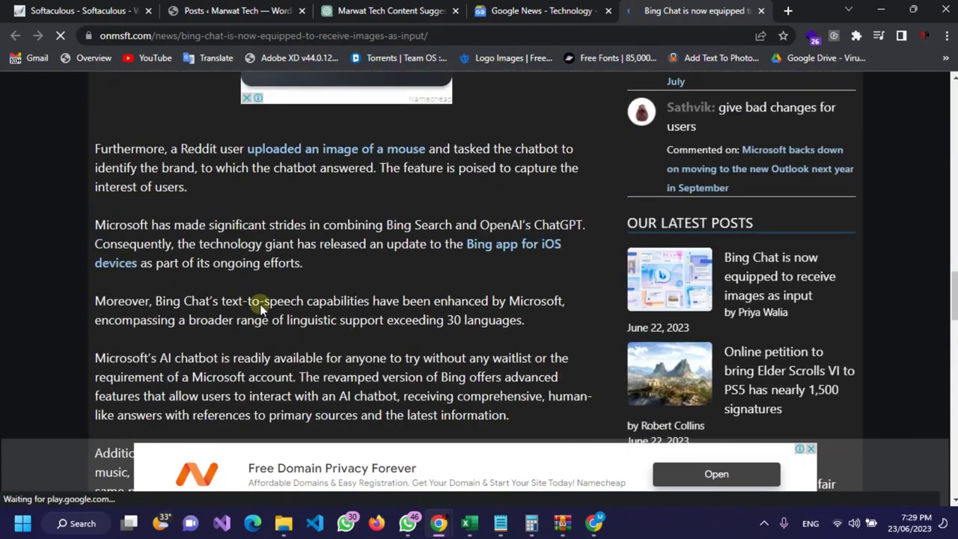
scroll(261, 309, "up", 4)
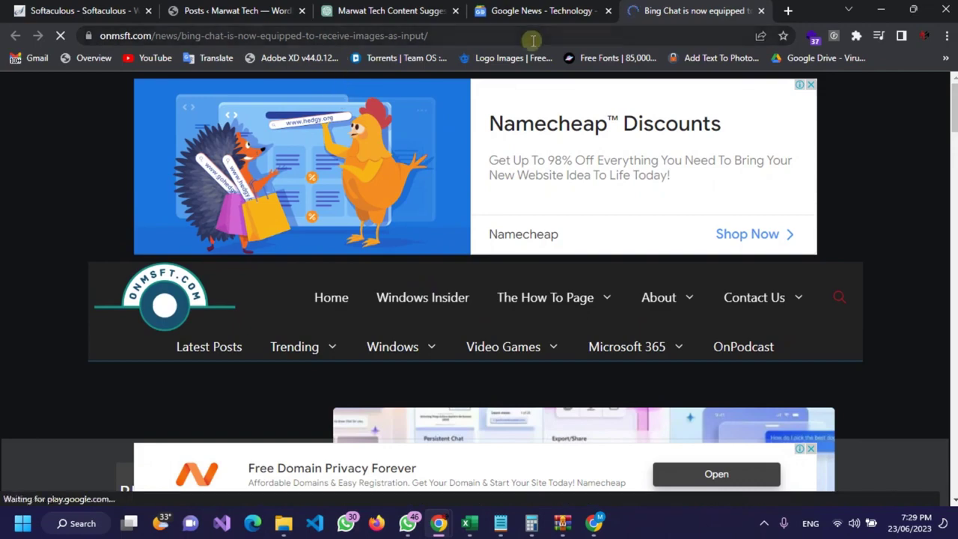
left_click(547, 16)
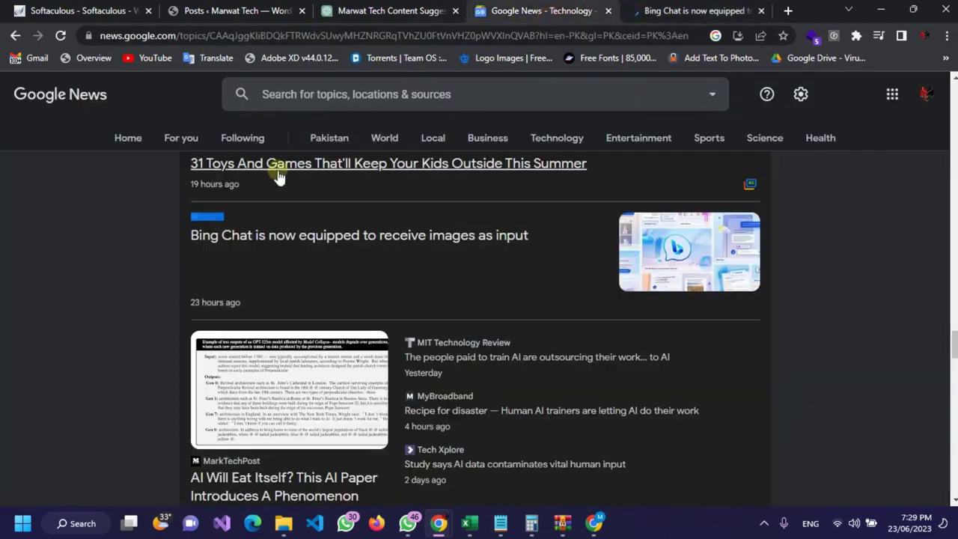
scroll(337, 242, "down", 15)
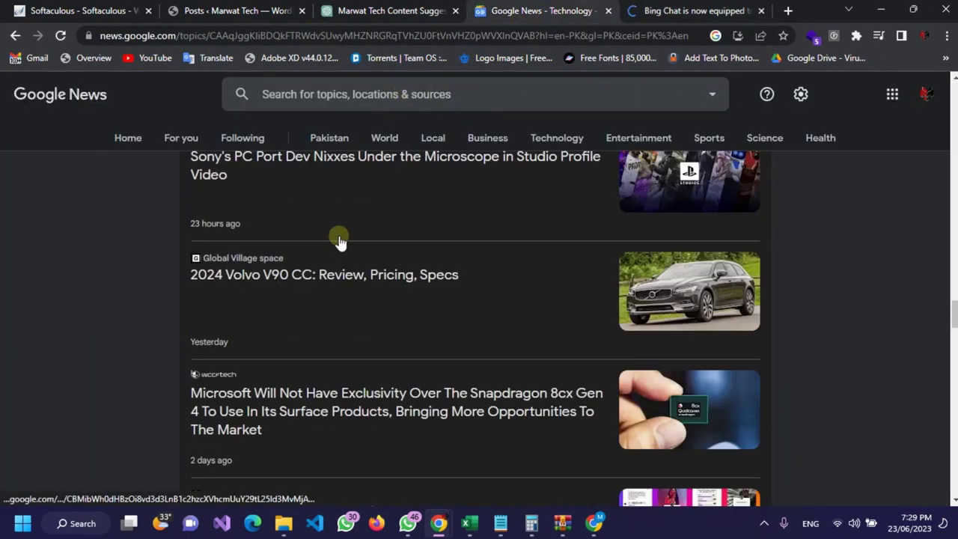
scroll(479, 283, "up", 15)
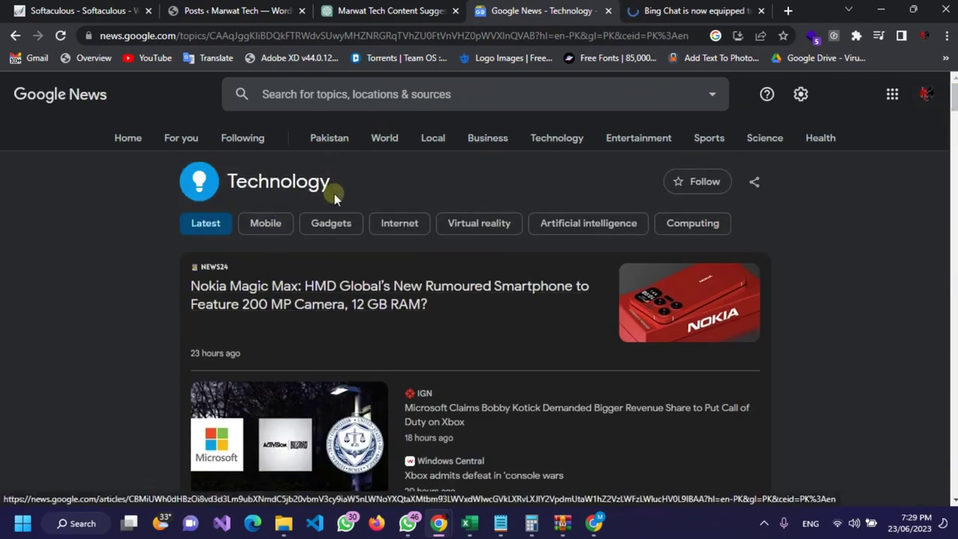
left_click_drag(346, 185, 227, 191)
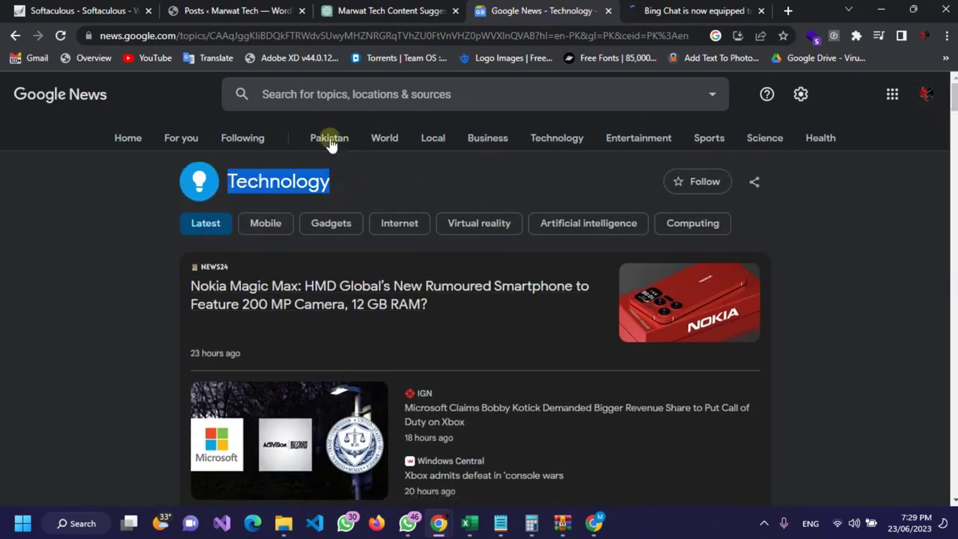
left_click(673, 10)
left_click(498, 36)
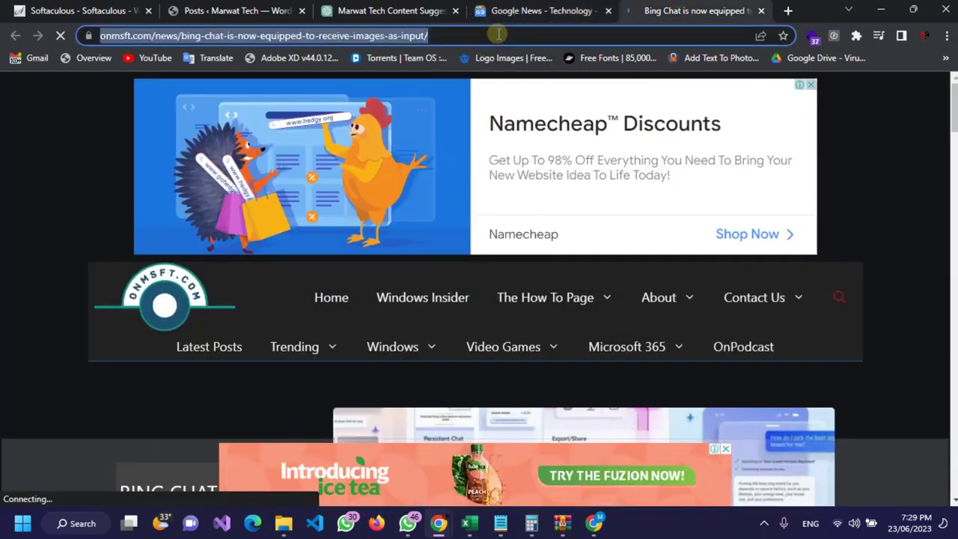
Step: Translate 'Technology news' into Indonesian with Google's translator and copy 'Berita teknologi'
type("eng t")
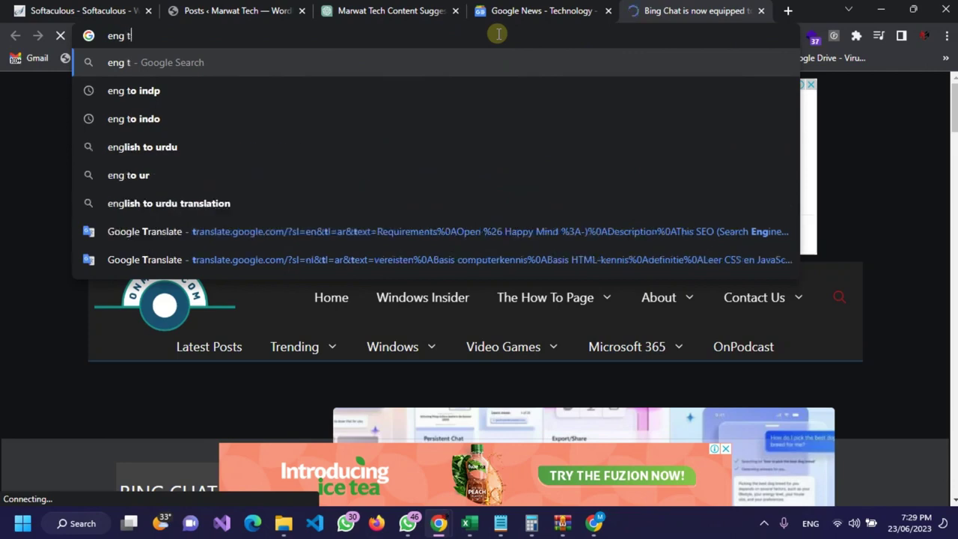
type("o info")
key("Return")
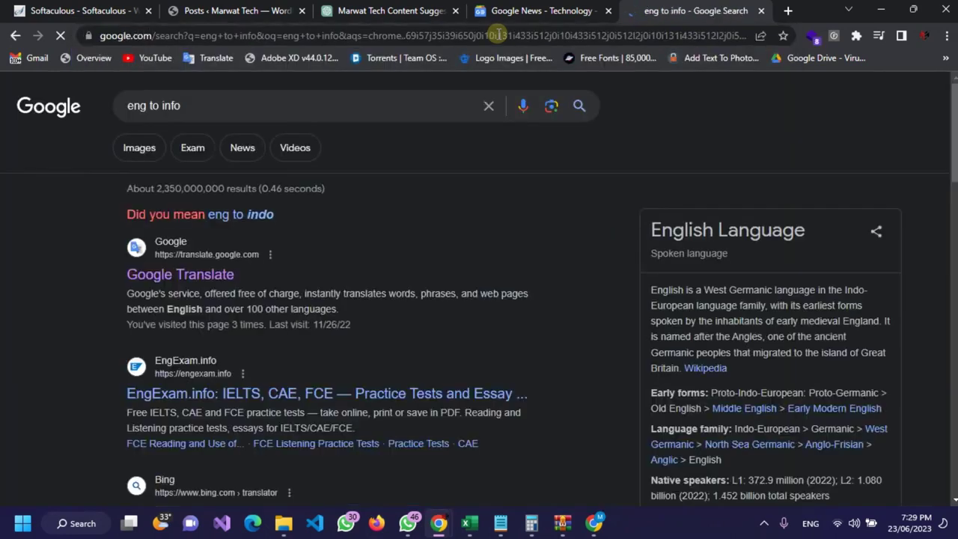
left_click(238, 214)
left_click(242, 106)
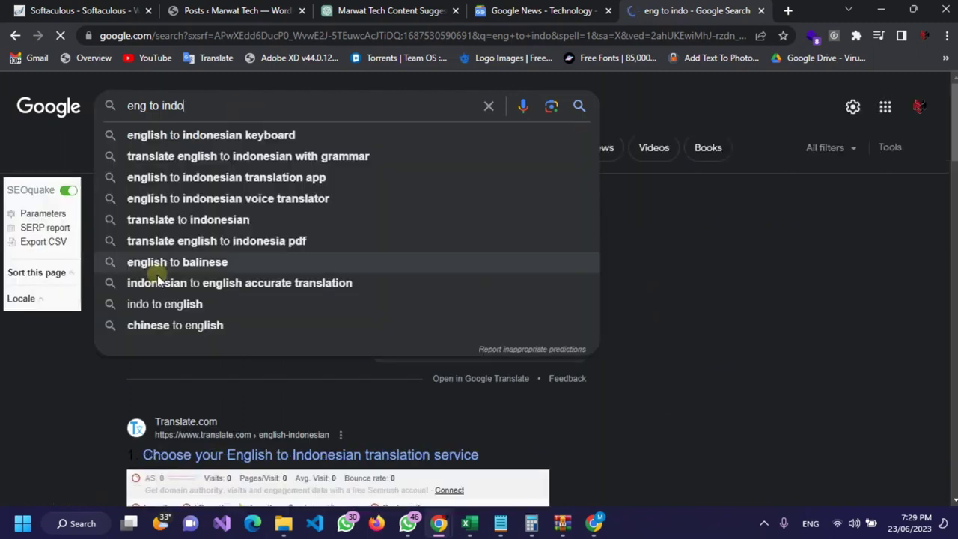
left_click(63, 382)
left_click(220, 286)
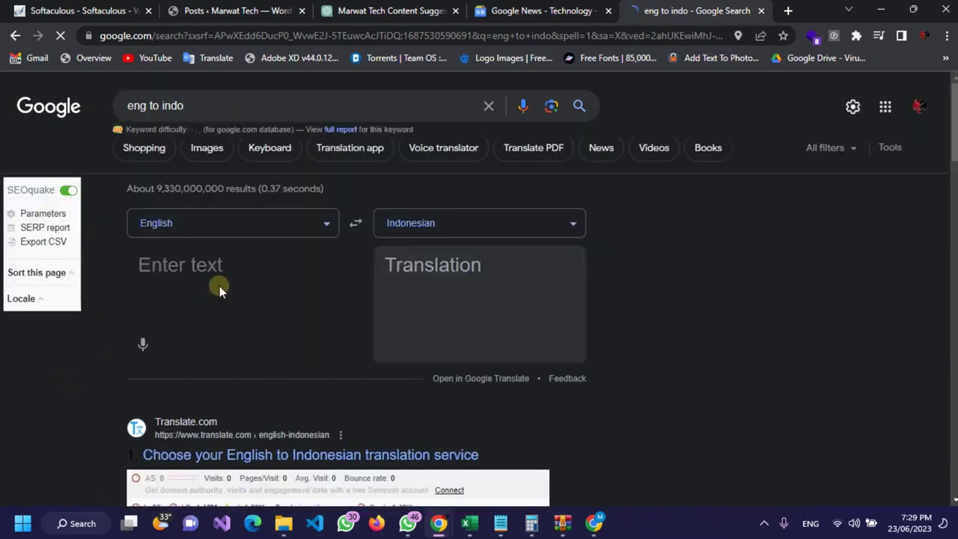
key("ctrl+n")
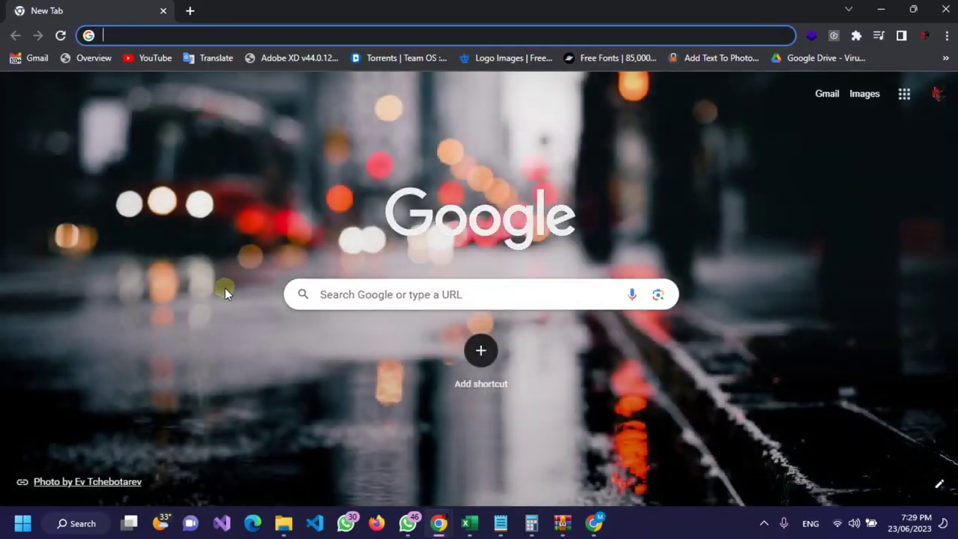
left_click(946, 9)
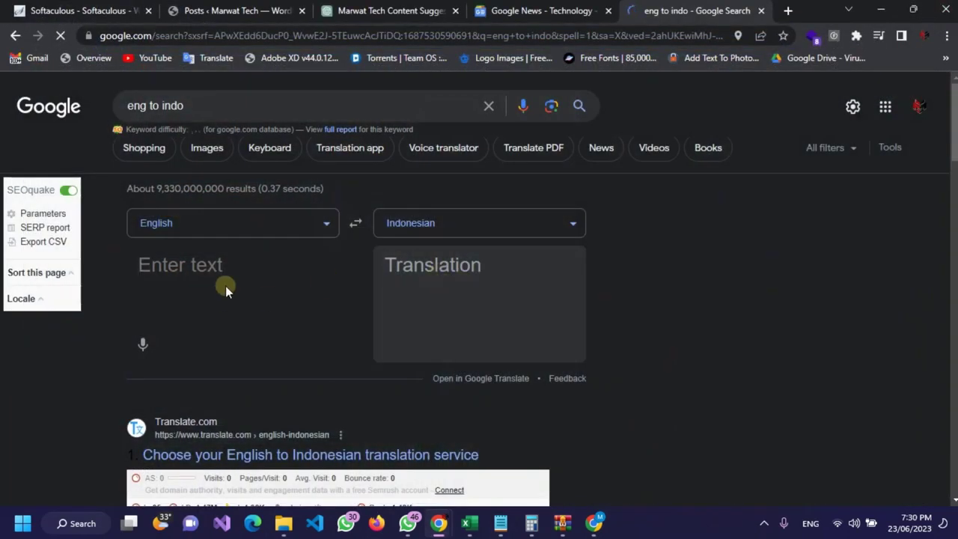
type("Technology")
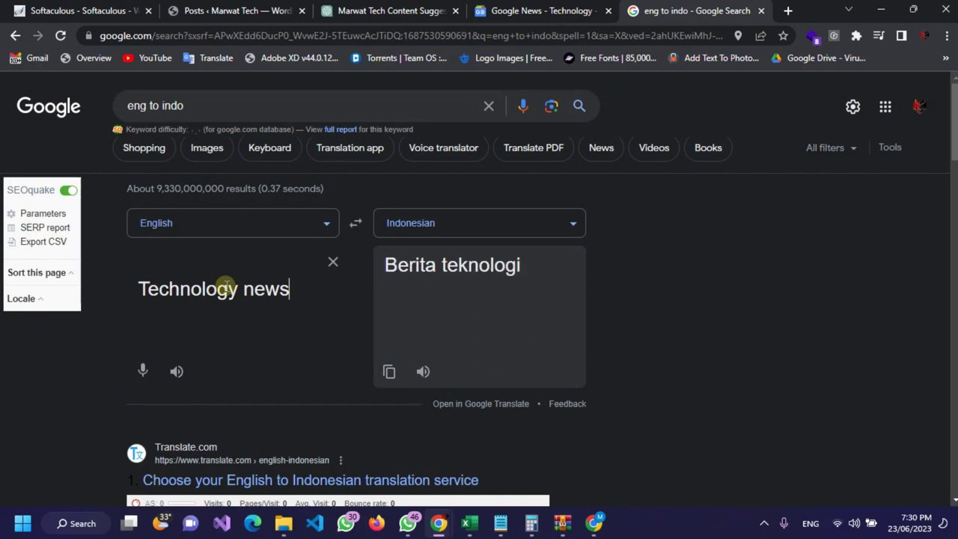
left_click(388, 371)
Step: Search 'berita teknologi 2023' and open the Info Komputer 2023 tech-trends result in a new tab
left_click_drag(229, 106, 138, 118)
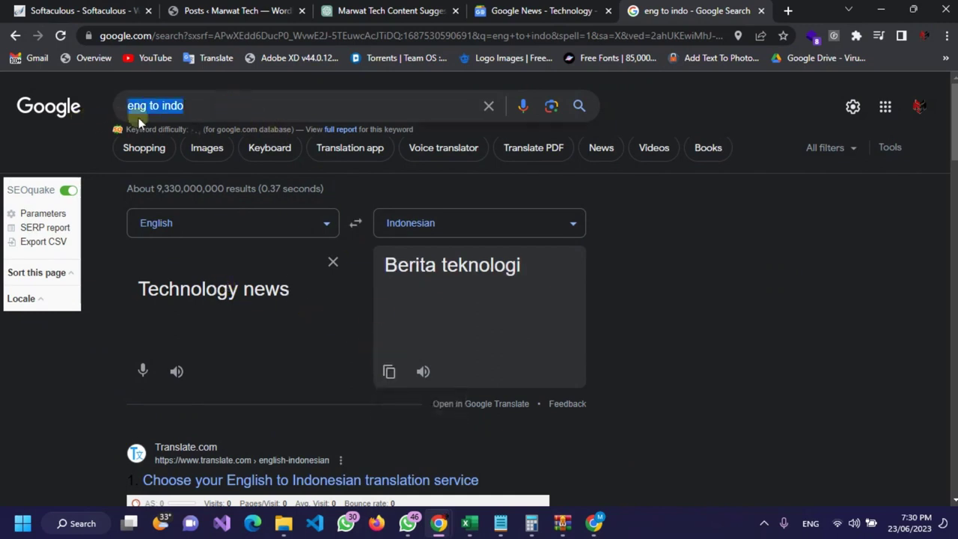
key("ctrl+v")
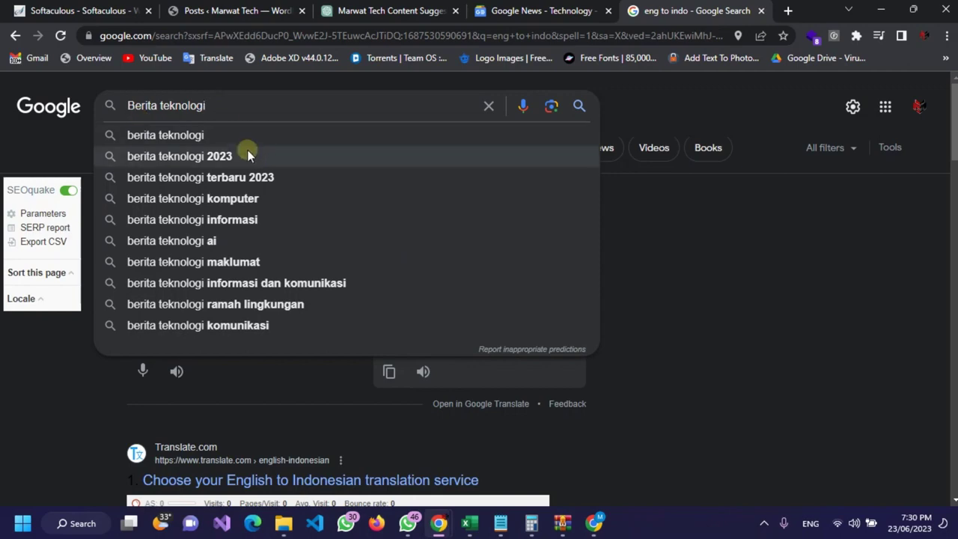
left_click(249, 155)
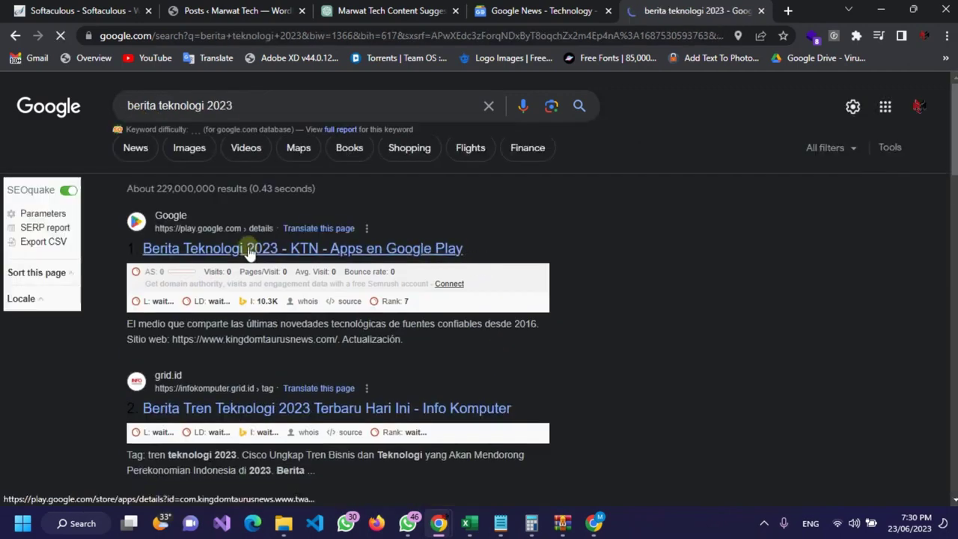
scroll(248, 250, "down", 2)
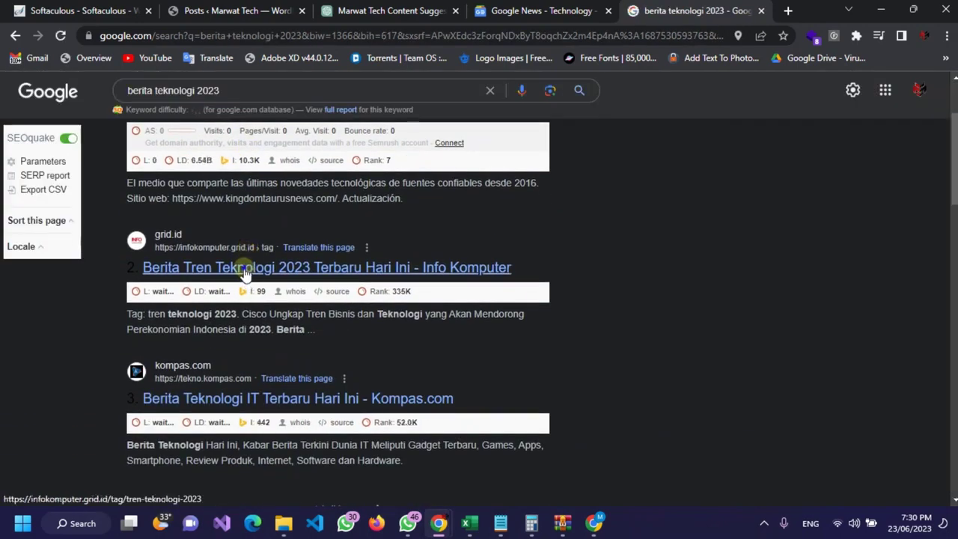
right_click(246, 274)
left_click(283, 282)
left_click(696, 10)
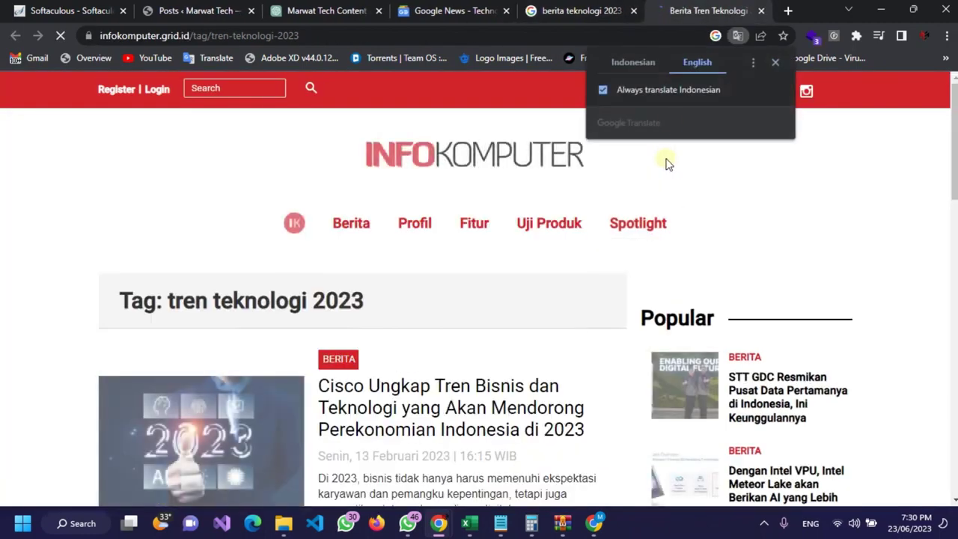
Step: Dismiss the translation, Google sign-in and technology-detector popups on the InfoKomputer tag page
left_click(774, 64)
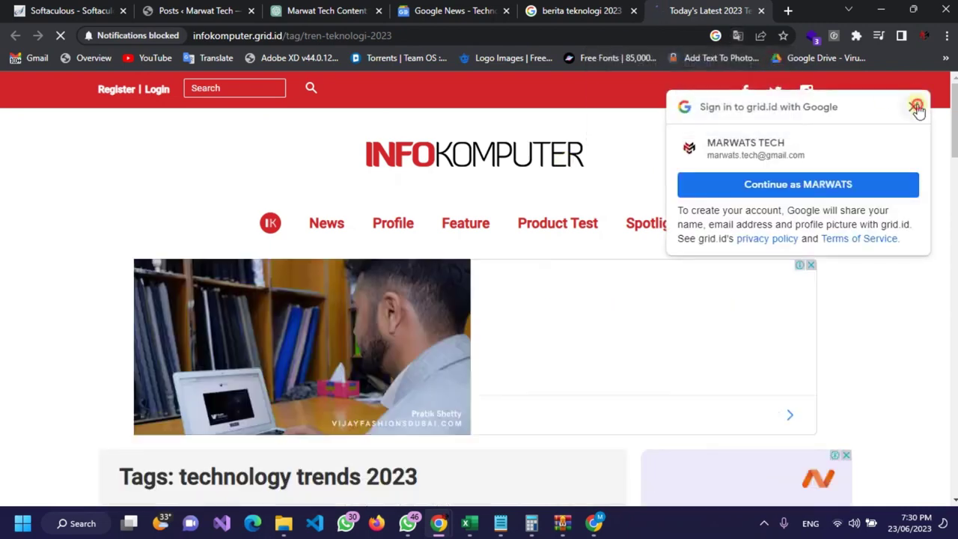
left_click(914, 106)
left_click(819, 37)
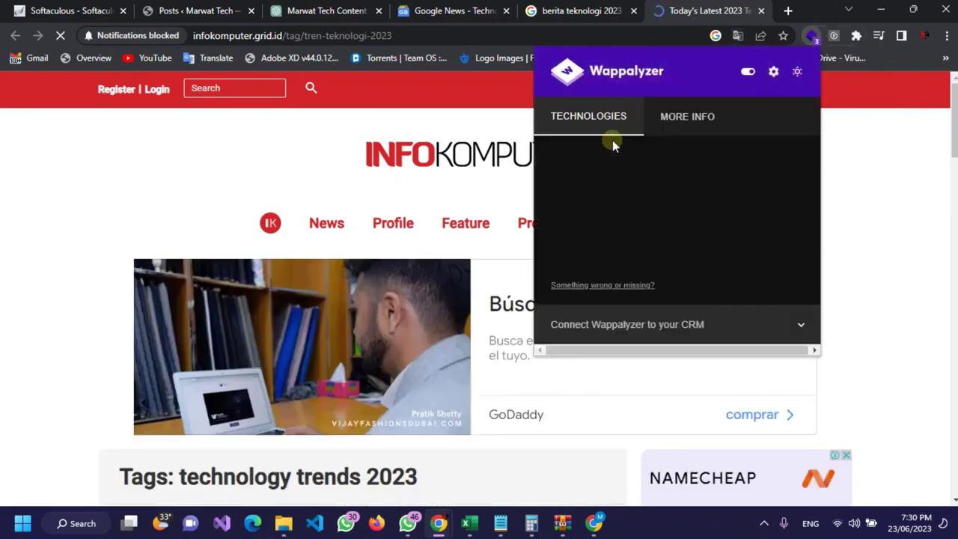
left_click(110, 224)
Step: Open the '8 Technology Trends for 2023' article from the listing in a new tab and switch to it
scroll(344, 163, "down", 5)
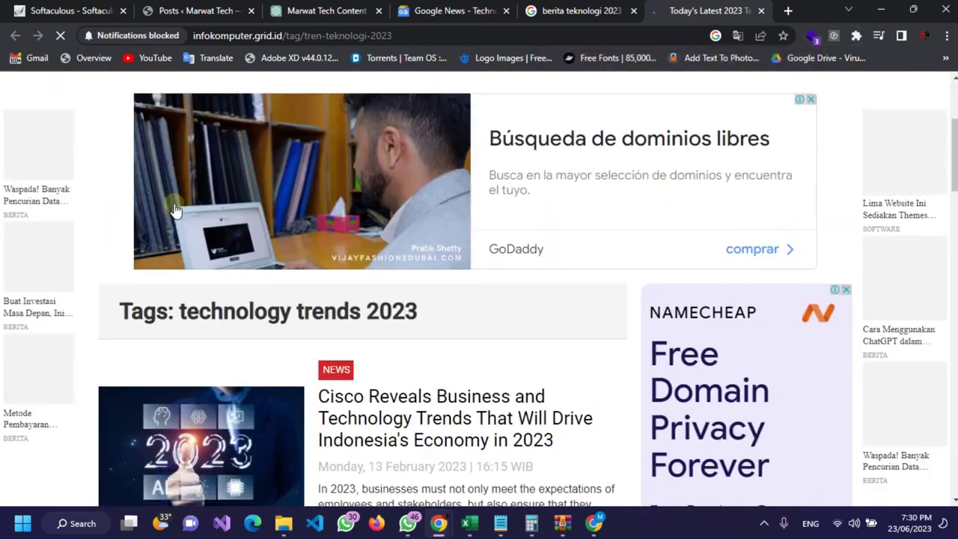
scroll(359, 210, "down", 5)
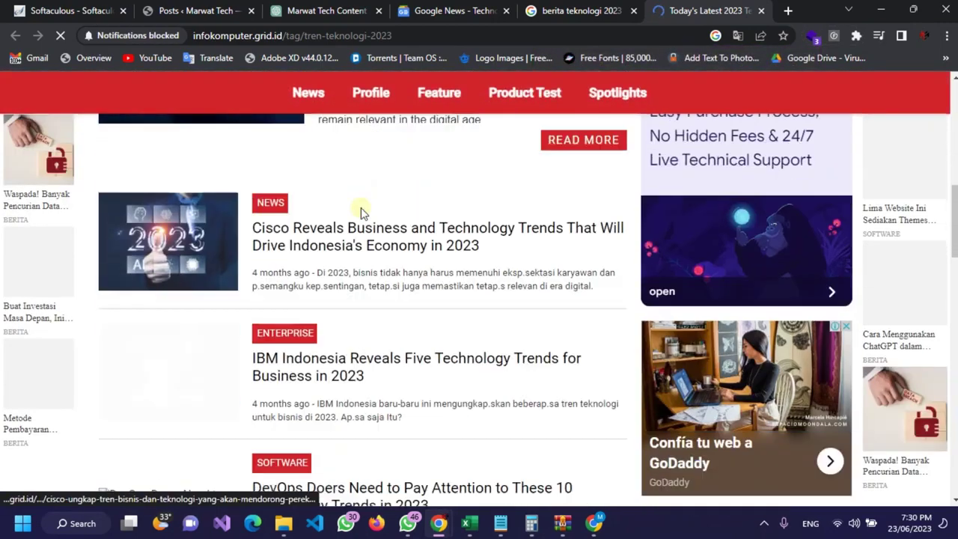
scroll(451, 203, "down", 1)
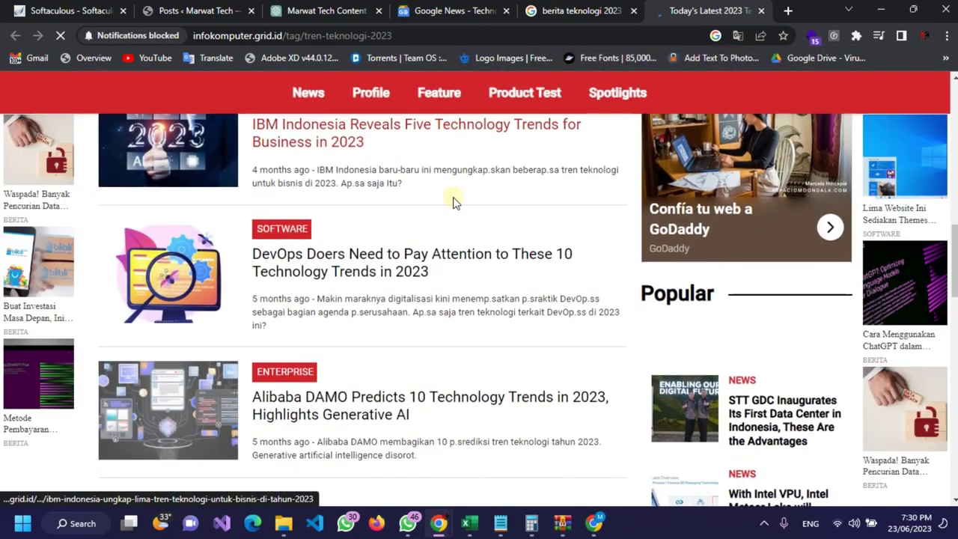
scroll(344, 269, "down", 4)
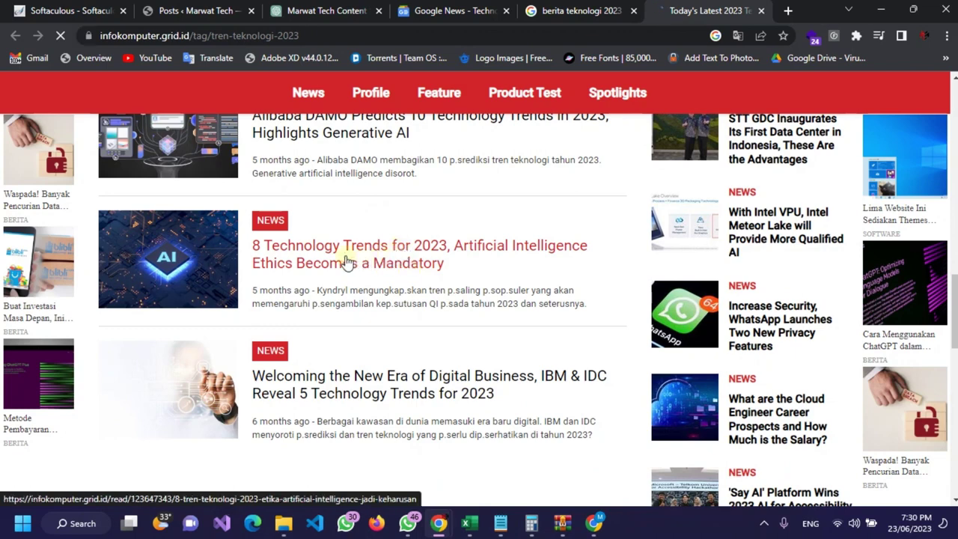
right_click(389, 267)
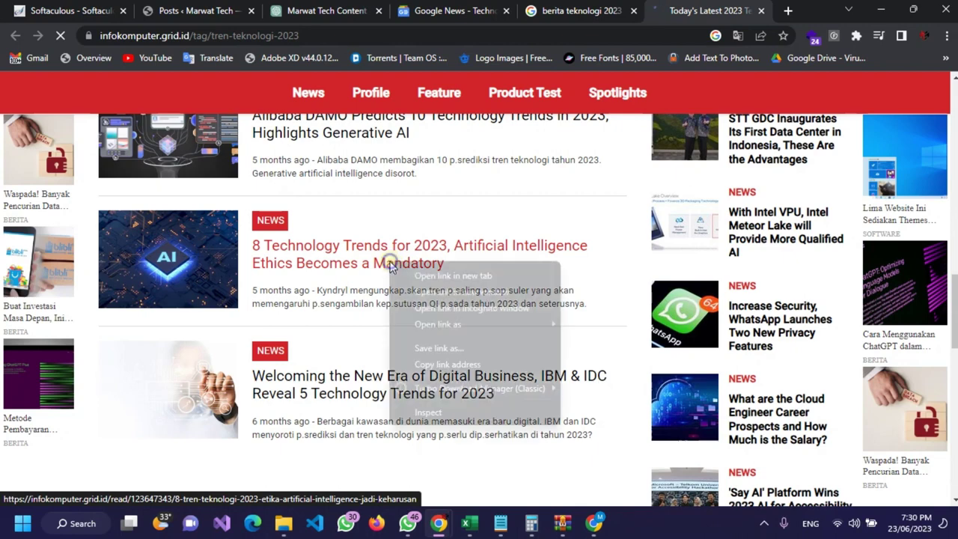
left_click(468, 275)
mouse_move(567, 93)
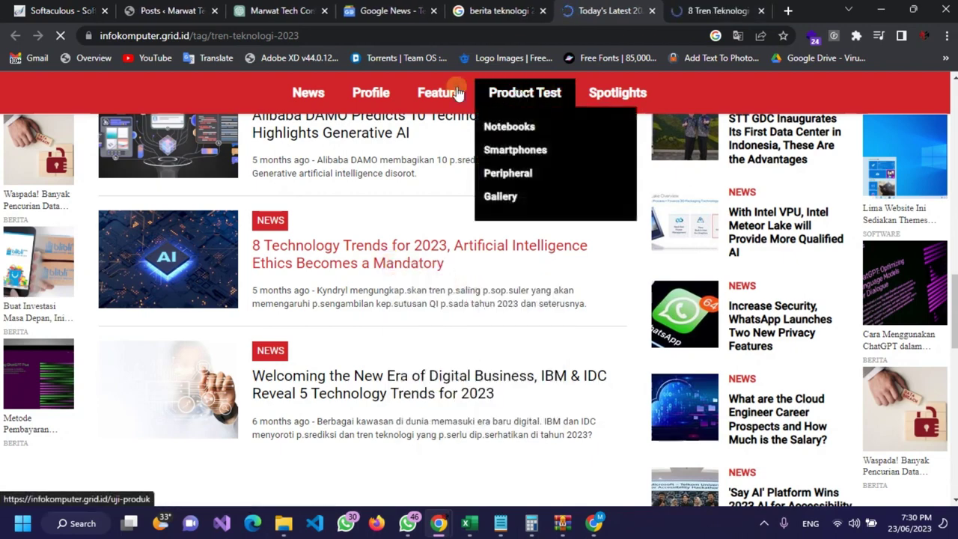
mouse_move(370, 92)
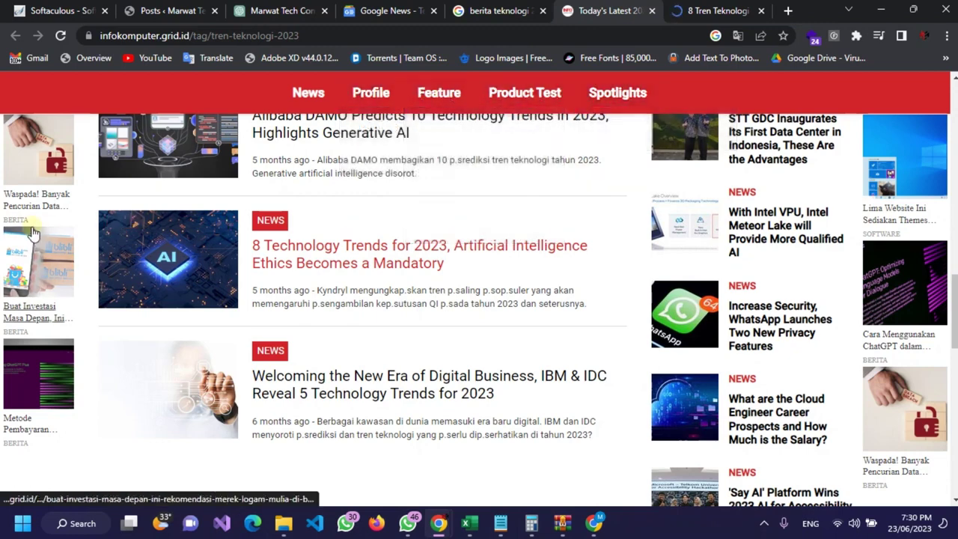
scroll(387, 322, "down", 4)
scroll(362, 294, "down", 2)
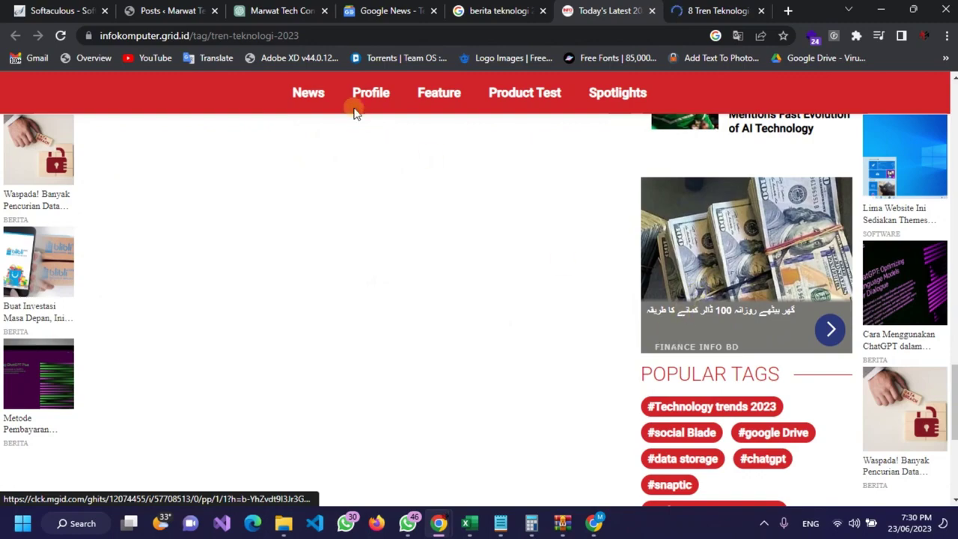
scroll(439, 209, "up", 7)
scroll(439, 209, "up", 4)
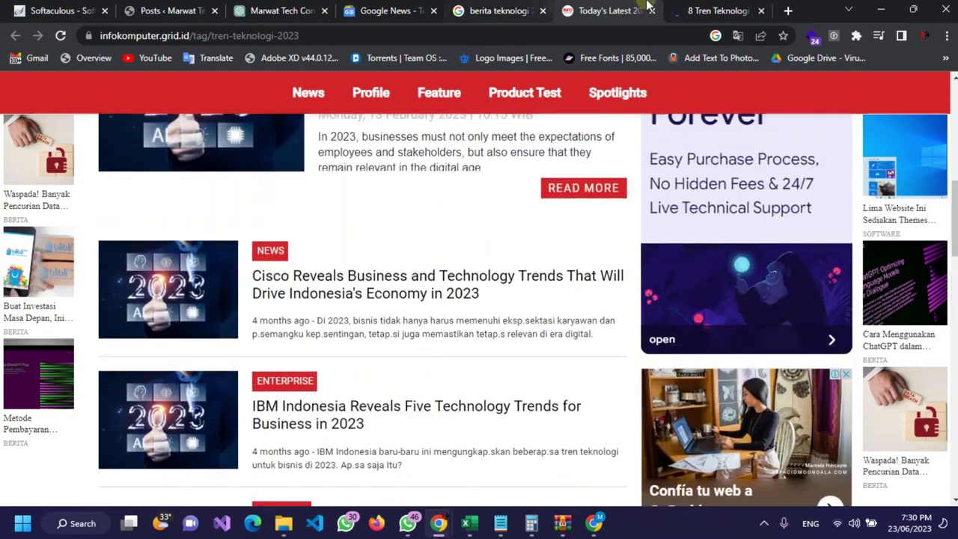
left_click(719, 9)
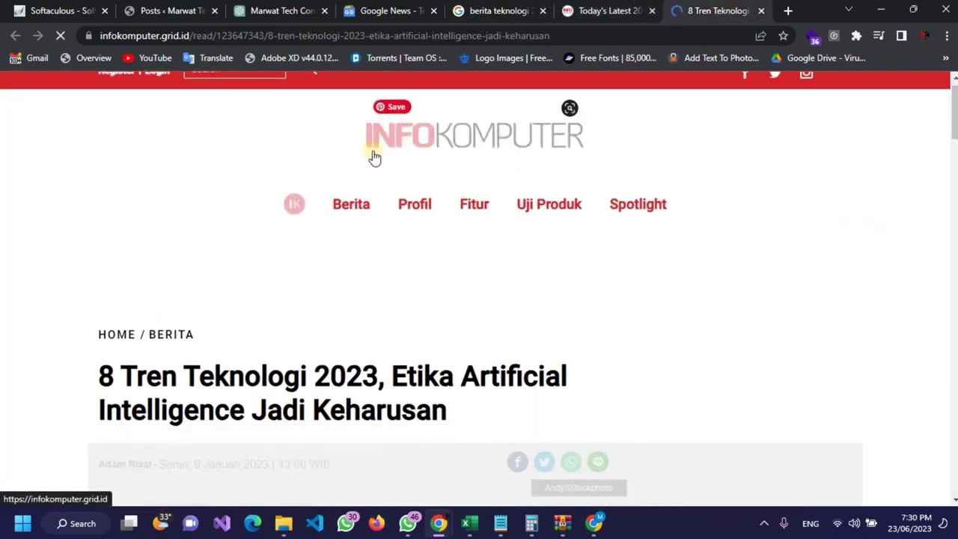
Step: Look through the InfoKomputer article and translate the page into English
scroll(372, 154, "down", 5)
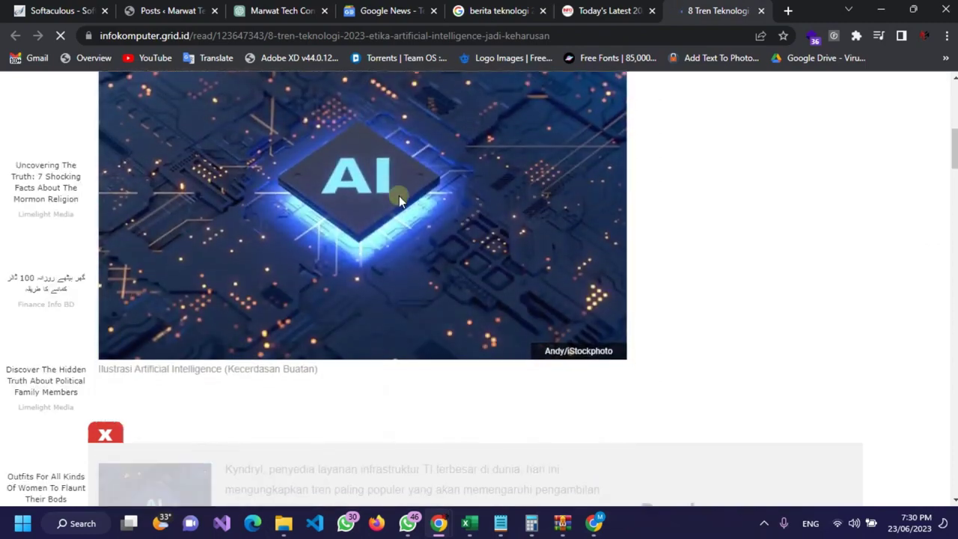
scroll(355, 175, "up", 5)
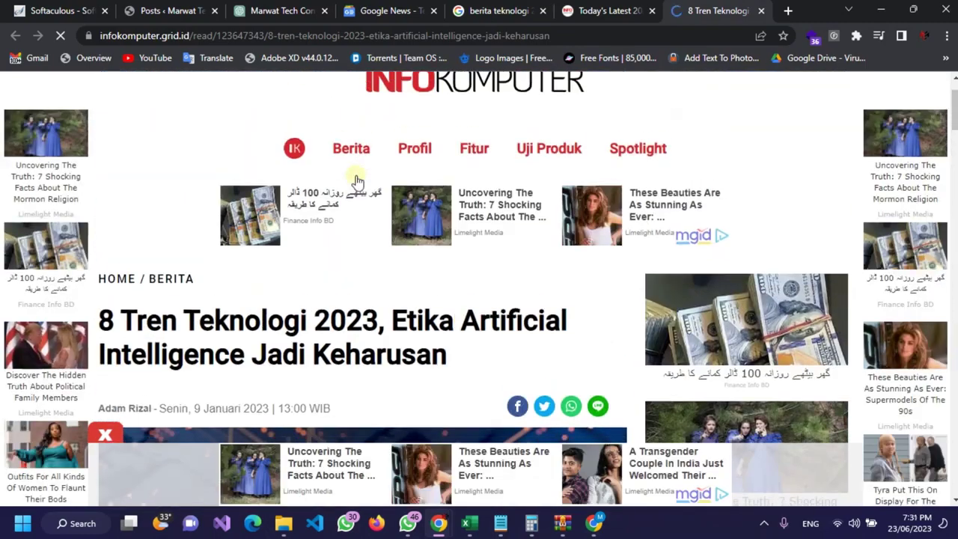
scroll(356, 179, "down", 2)
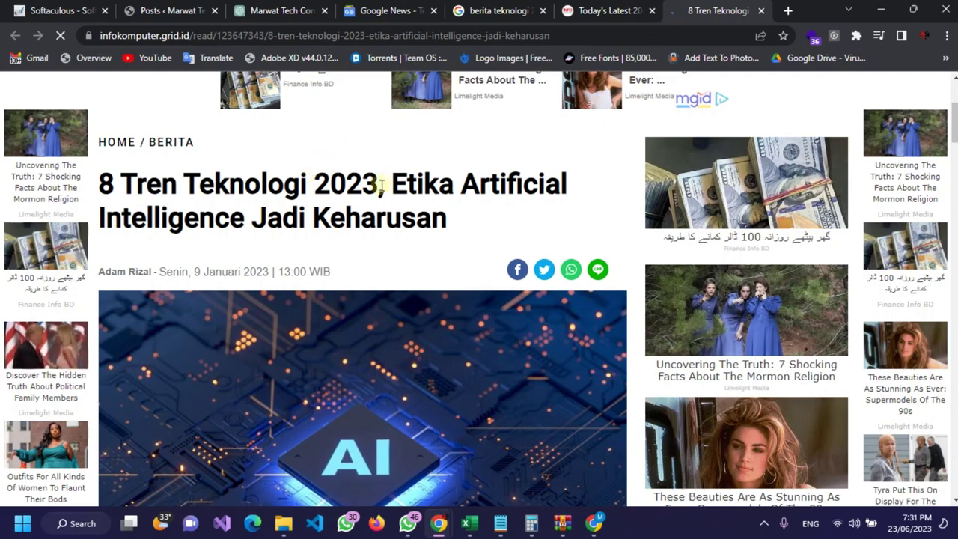
scroll(381, 187, "down", 8)
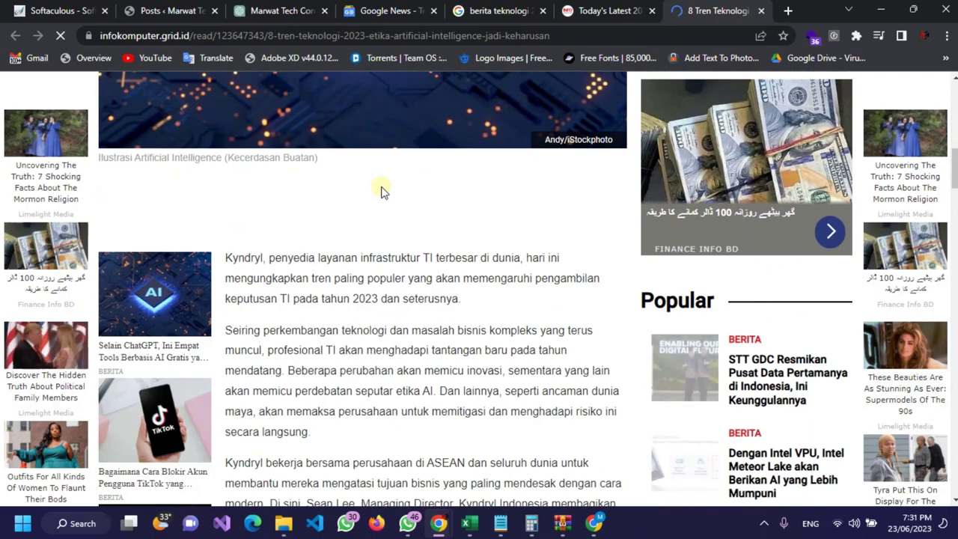
scroll(381, 191, "down", 4)
scroll(381, 191, "down", 4)
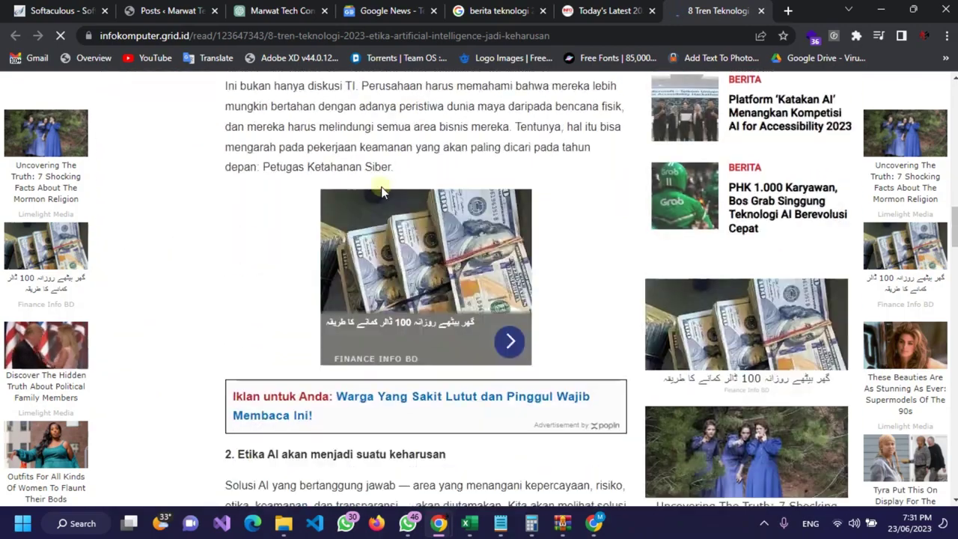
scroll(381, 191, "down", 9)
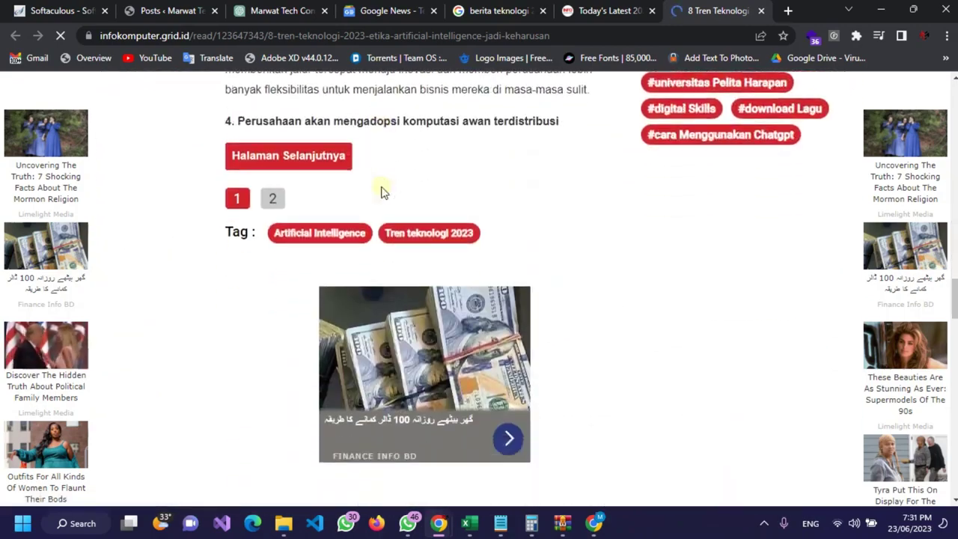
scroll(310, 188, "up", 20)
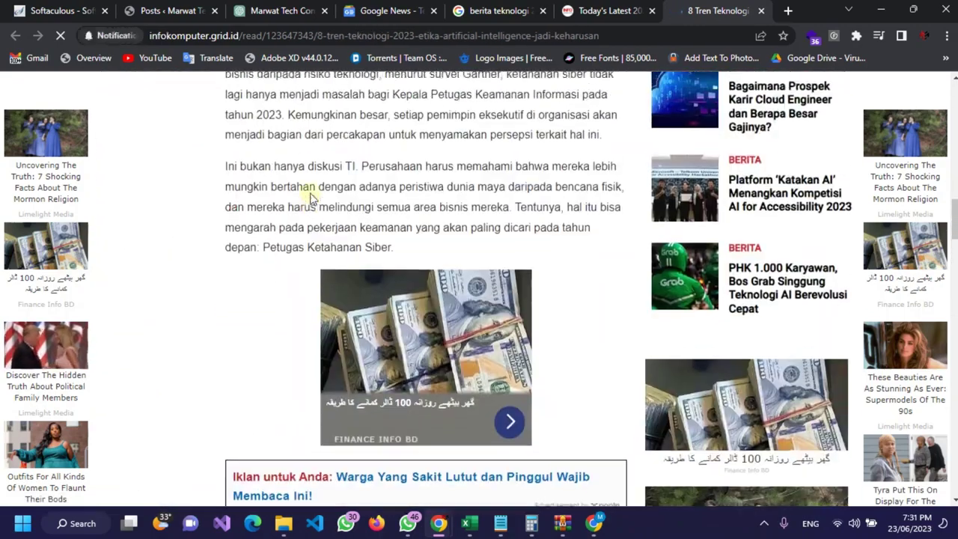
scroll(310, 192, "up", 5)
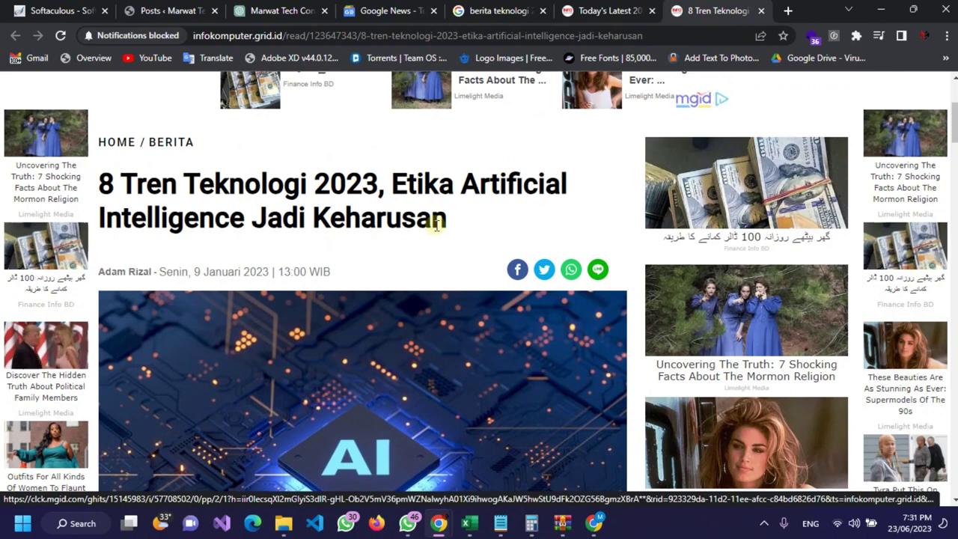
scroll(380, 300, "down", 3)
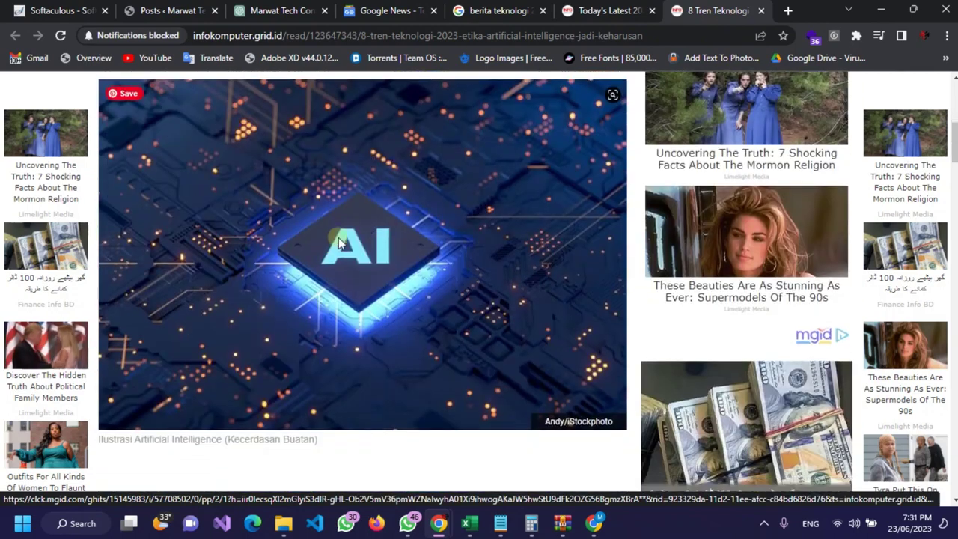
scroll(404, 224, "up", 3)
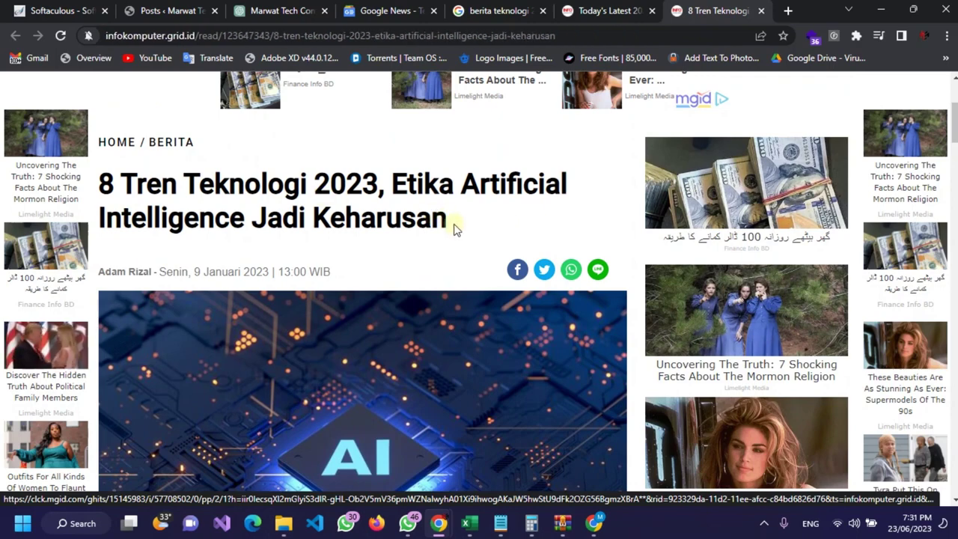
right_click(386, 213)
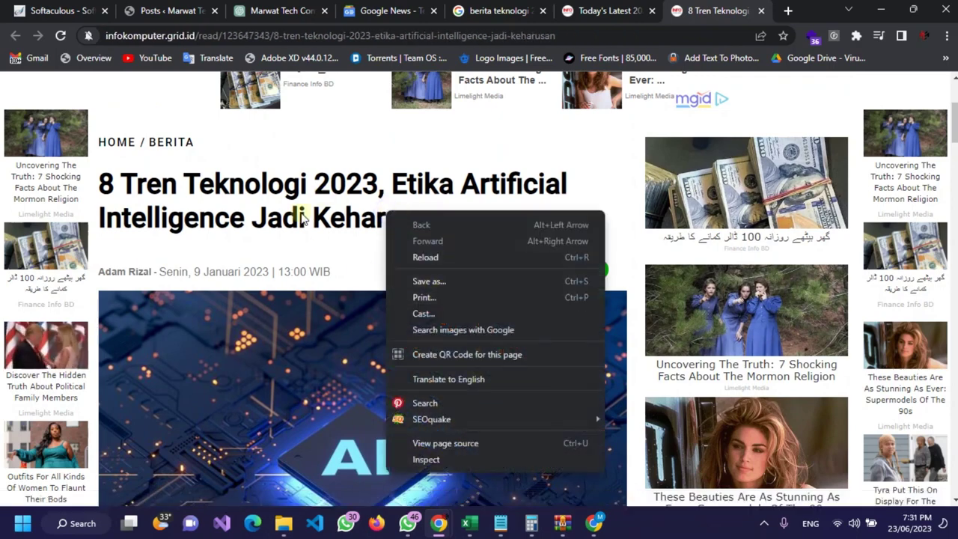
left_click(457, 379)
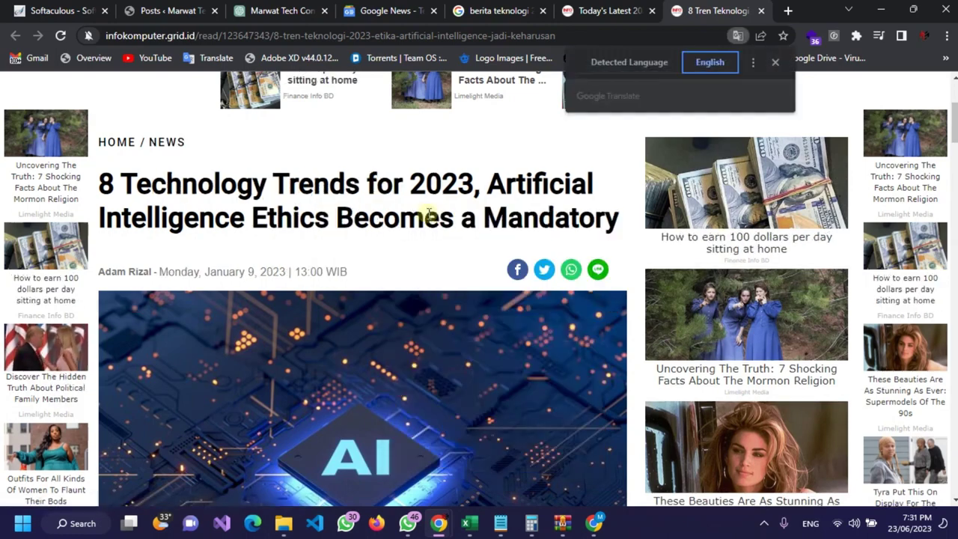
Step: Select the article's English headline for copying
mouse_move(100, 182)
left_mouse_down()
mouse_move(639, 234)
mouse_move(48, 160)
mouse_move(105, 179)
left_mouse_up()
key("ctrl+c")
left_click(612, 219)
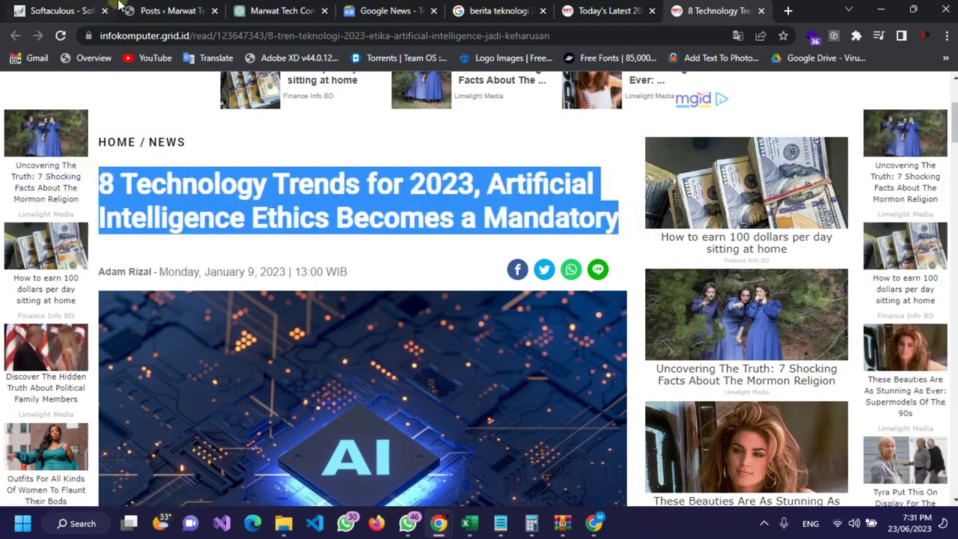
left_click(150, 8)
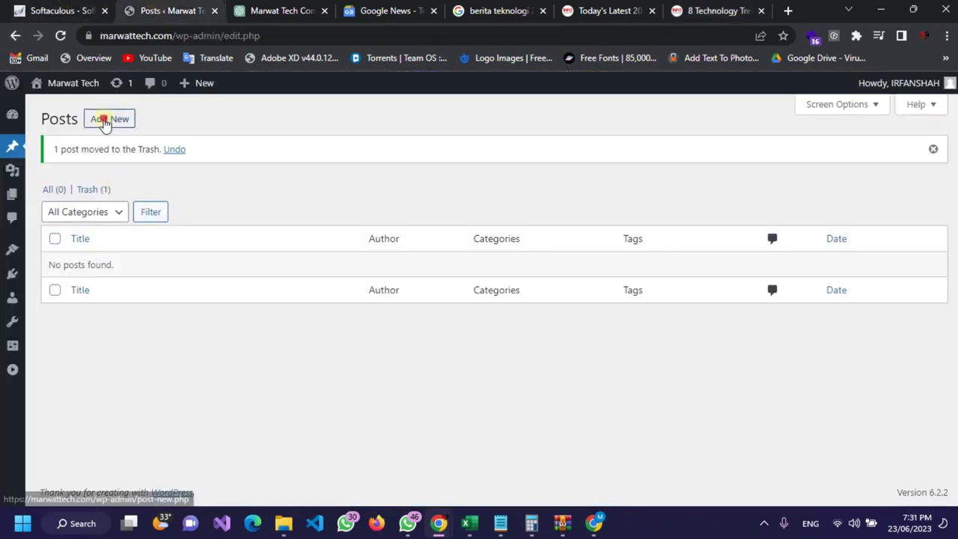
Step: Click Add New on the empty Marwat Tech Posts list to begin a new post
left_click(105, 121)
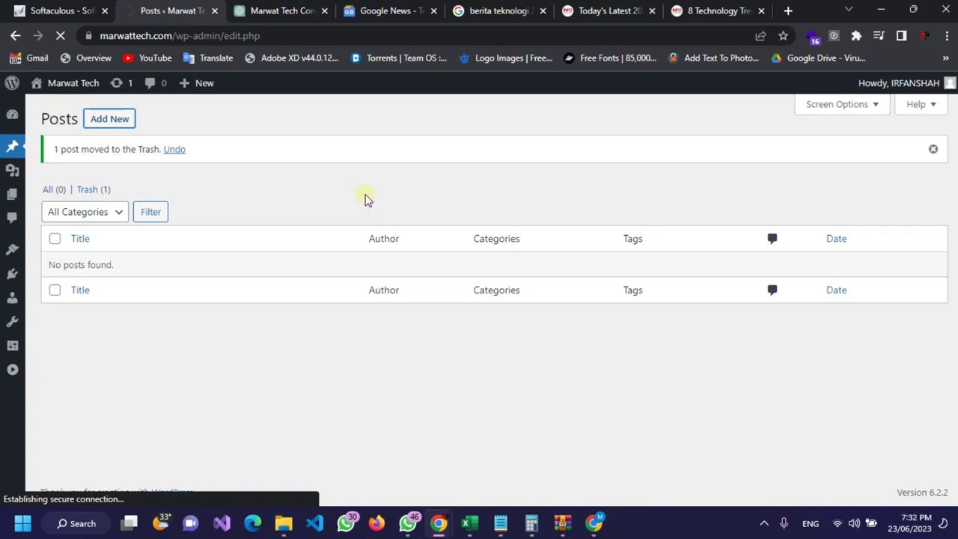
mouse_move(712, 5)
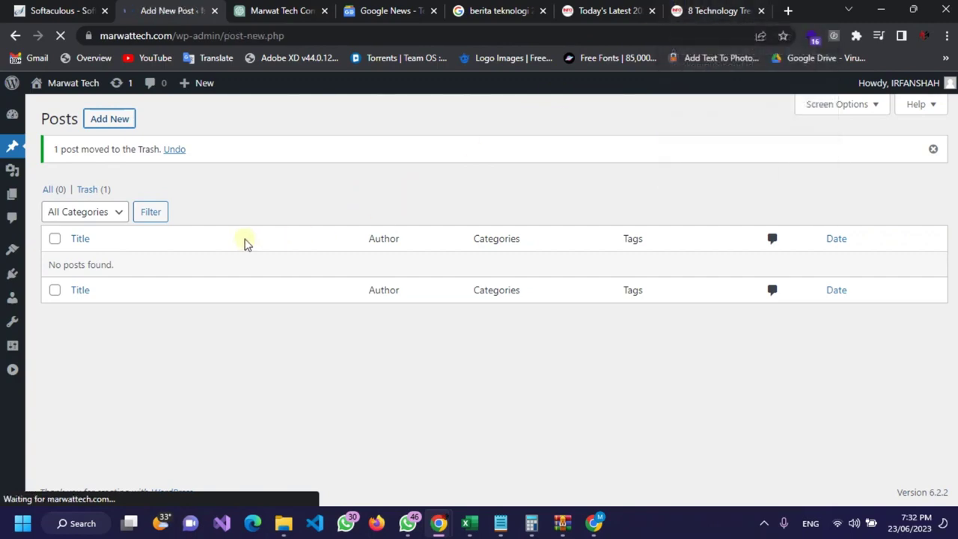
Step: Save the translated article's AI illustration to the Desktop as a JPG, then return to the new post
left_click(720, 5)
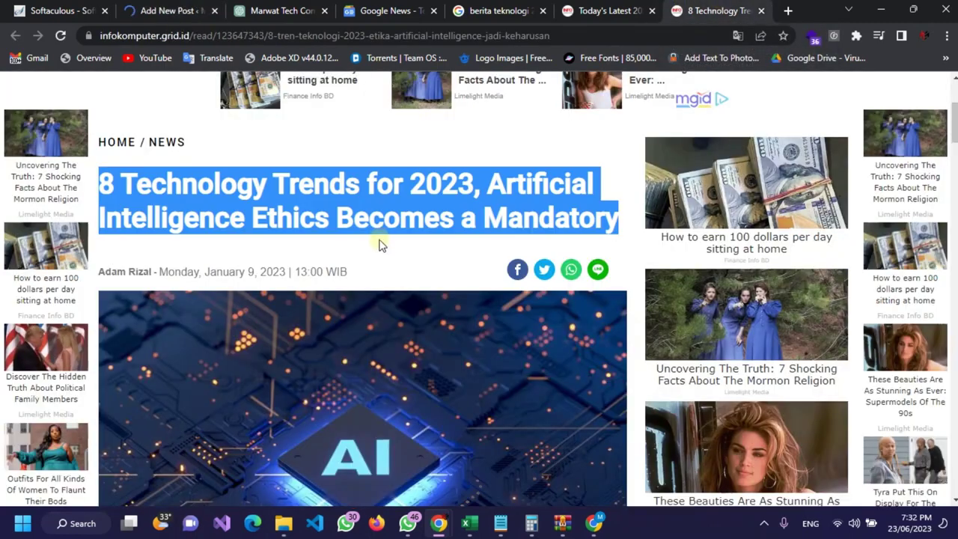
scroll(380, 242, "down", 2)
right_click(342, 170)
left_click(401, 195)
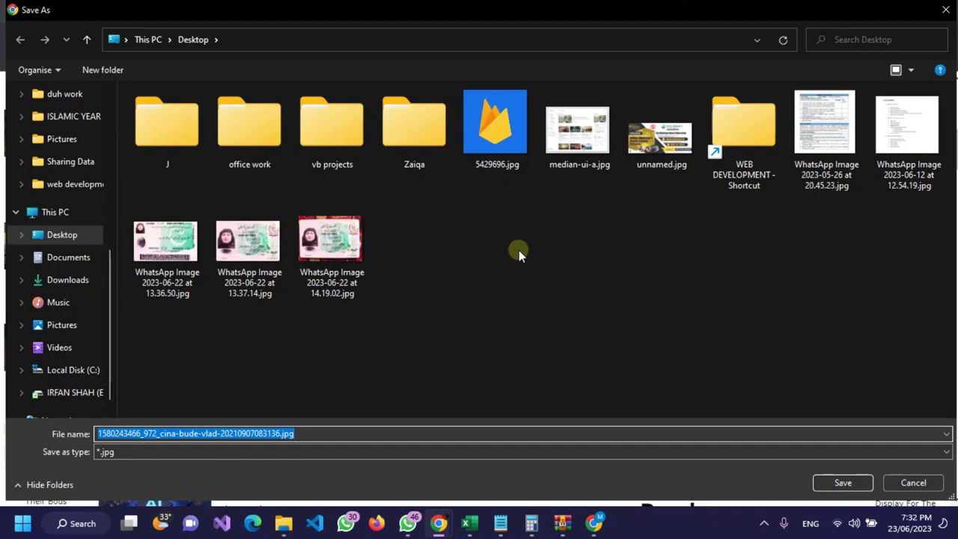
left_click(840, 483)
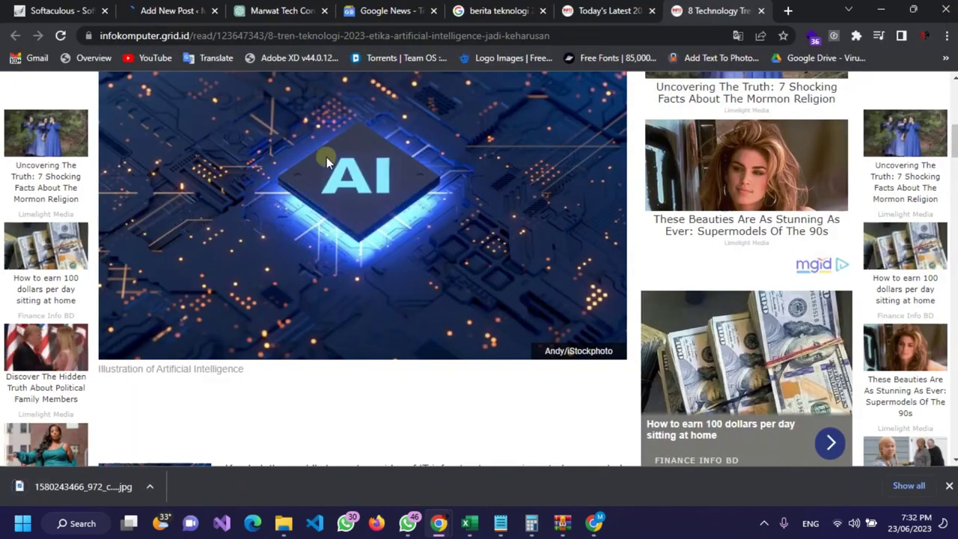
left_click(168, 11)
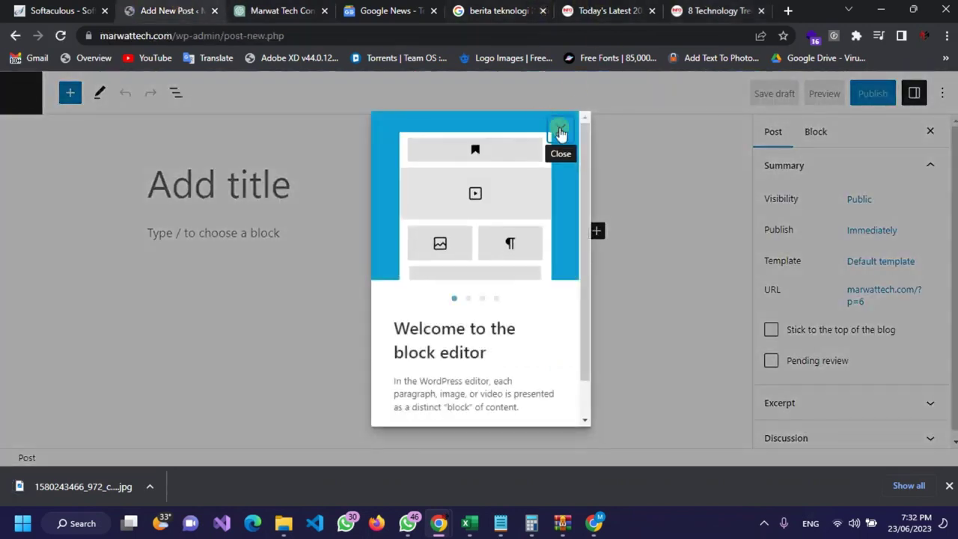
Step: Close the welcome guide and paste '8 Technology Trends for 2023, Artificial Intelligence Ethics Becomes a Mandatory' as the title
left_click(561, 135)
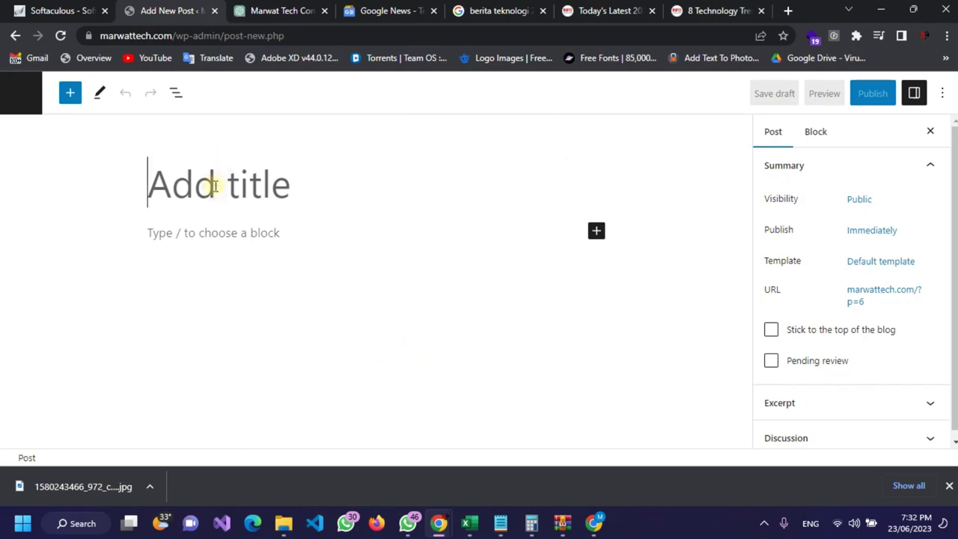
key("ctrl+v")
scroll(325, 279, "down", 1)
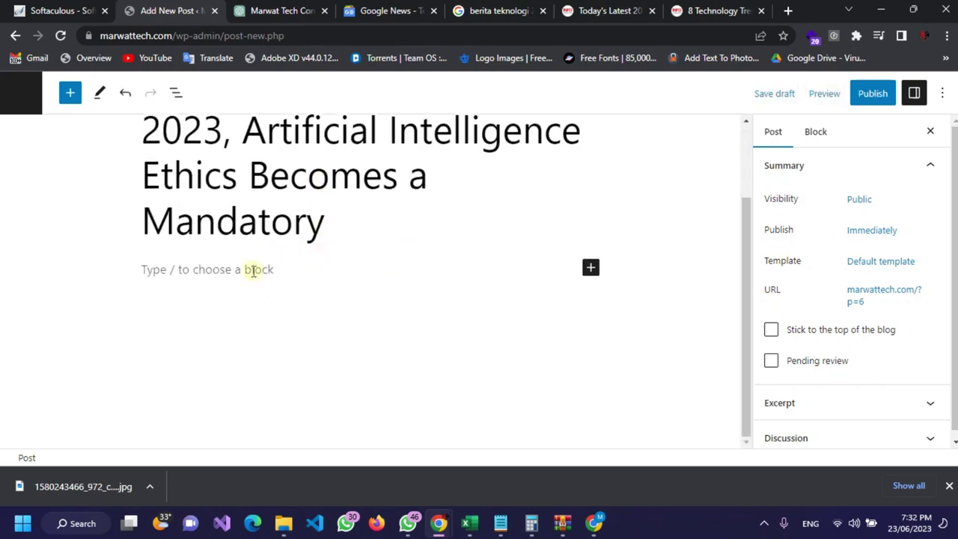
left_click(293, 272)
left_click(588, 10)
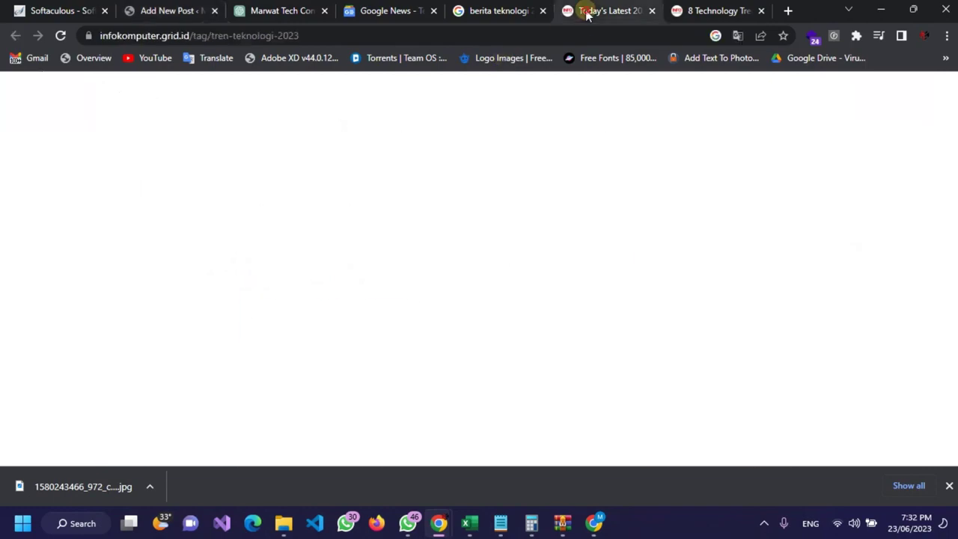
Step: Translate the 8 Technology Trends article page into English and dismiss the translation popup
scroll(456, 165, "down", 3)
left_click(702, 8)
scroll(395, 180, "down", 6)
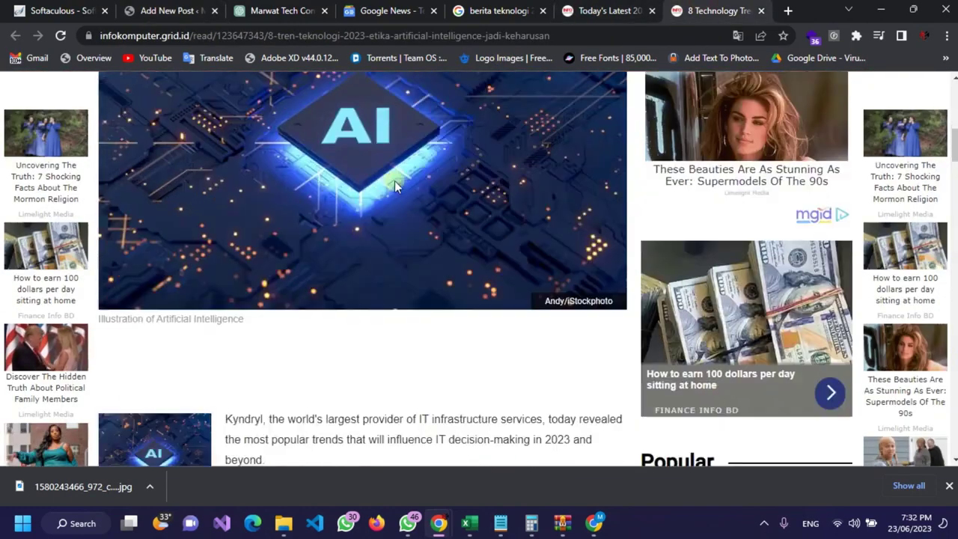
scroll(285, 176, "up", 2)
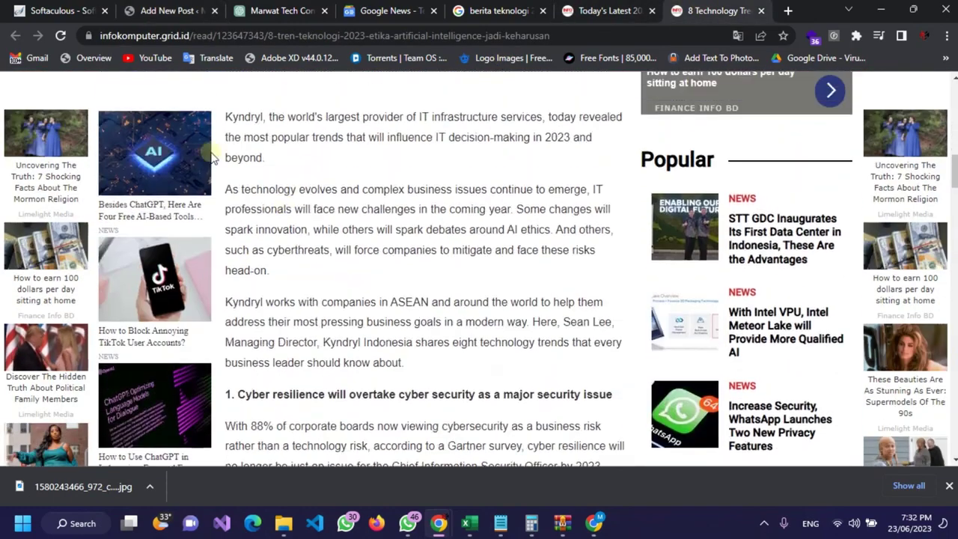
right_click(297, 131)
left_click(357, 295)
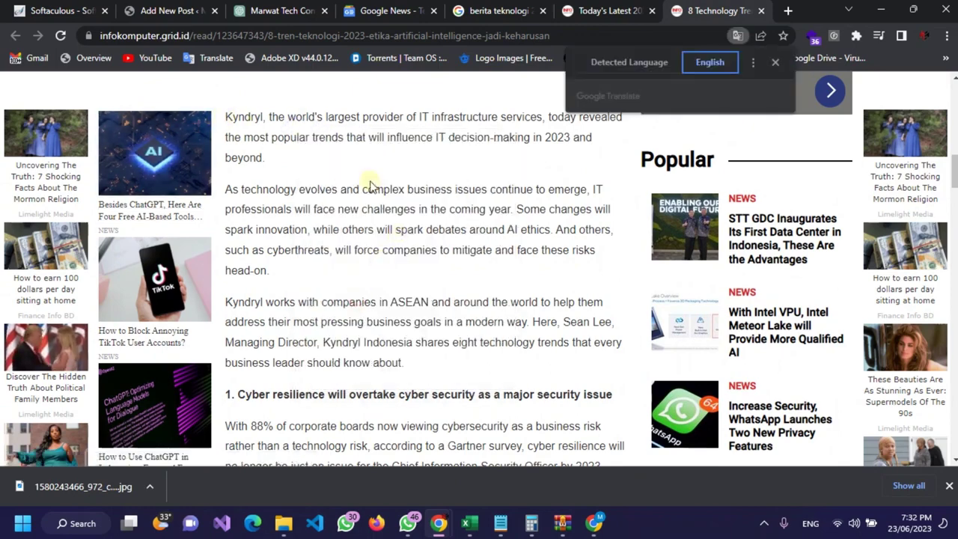
left_click(777, 60)
Step: Select the article text from the Kyndryl introduction through trend 1, Cyber Security Officer
scroll(283, 133, "up", 4)
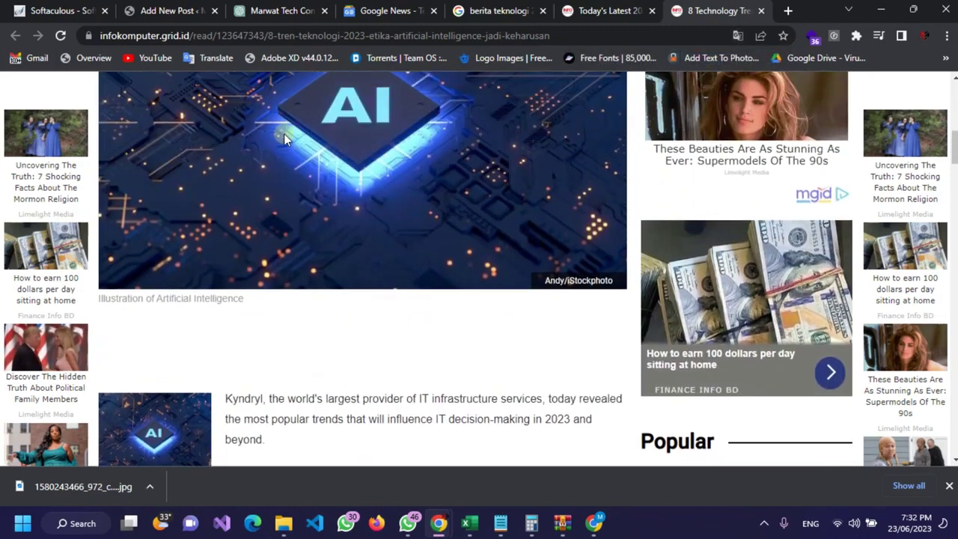
scroll(283, 133, "down", 4)
scroll(284, 133, "down", 4)
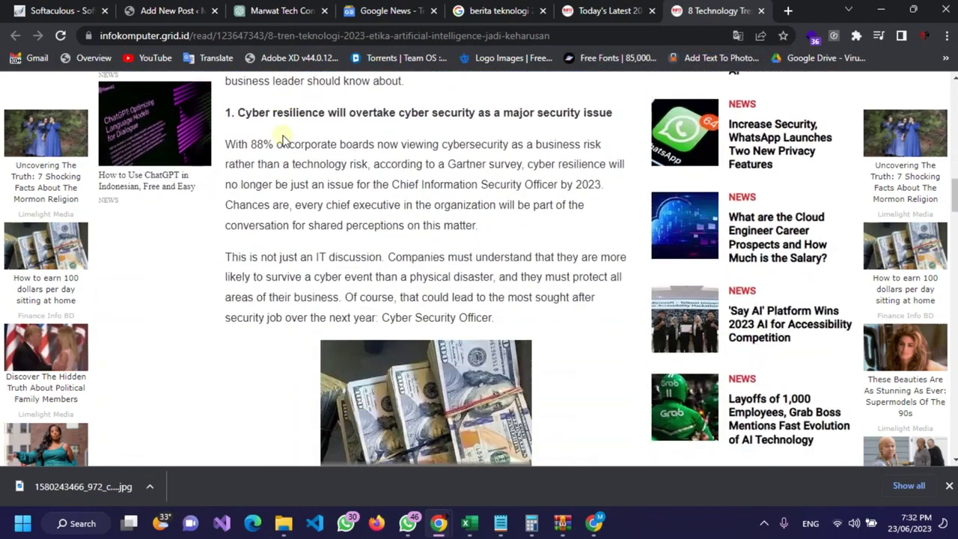
scroll(284, 141, "down", 1)
scroll(283, 140, "down", 3)
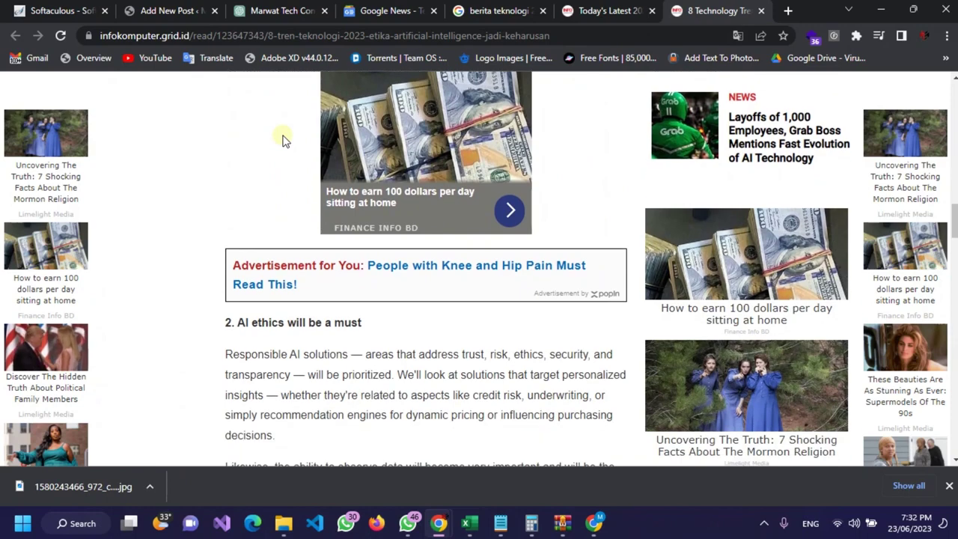
scroll(278, 135, "up", 6)
scroll(284, 136, "up", 3)
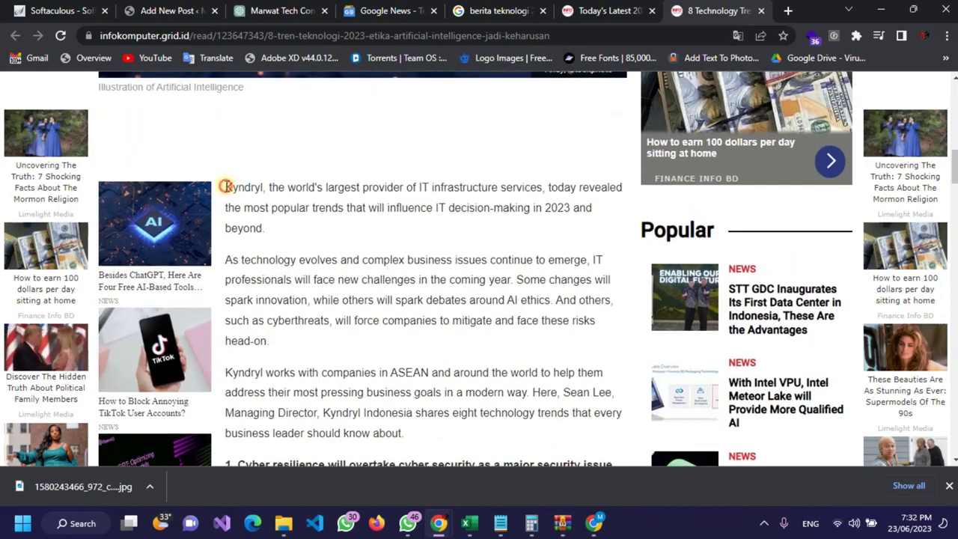
left_click_drag(225, 186, 533, 447)
scroll(528, 299, "down", 1)
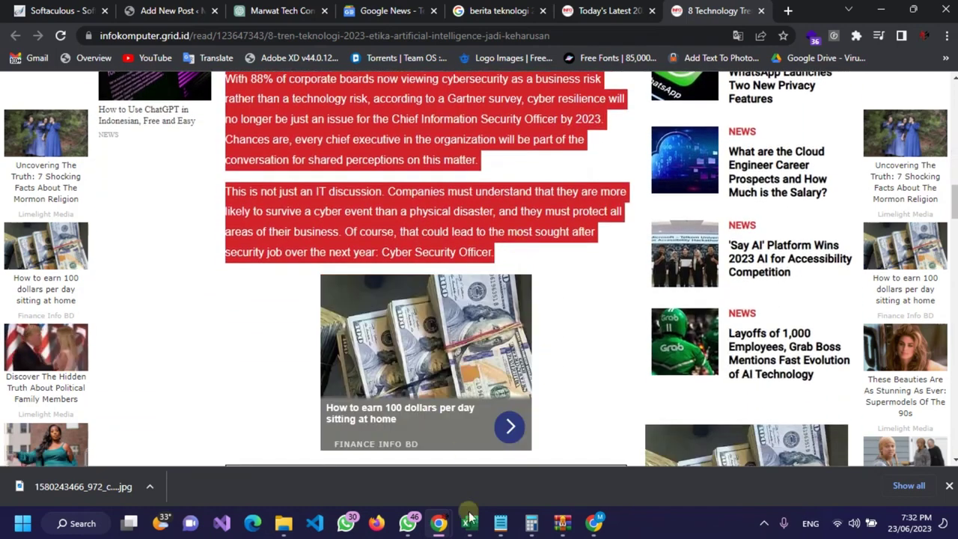
Step: Paste the Kyndryl introduction through trend 1 into the Notepad document
left_click(500, 523)
key("ctrl+v")
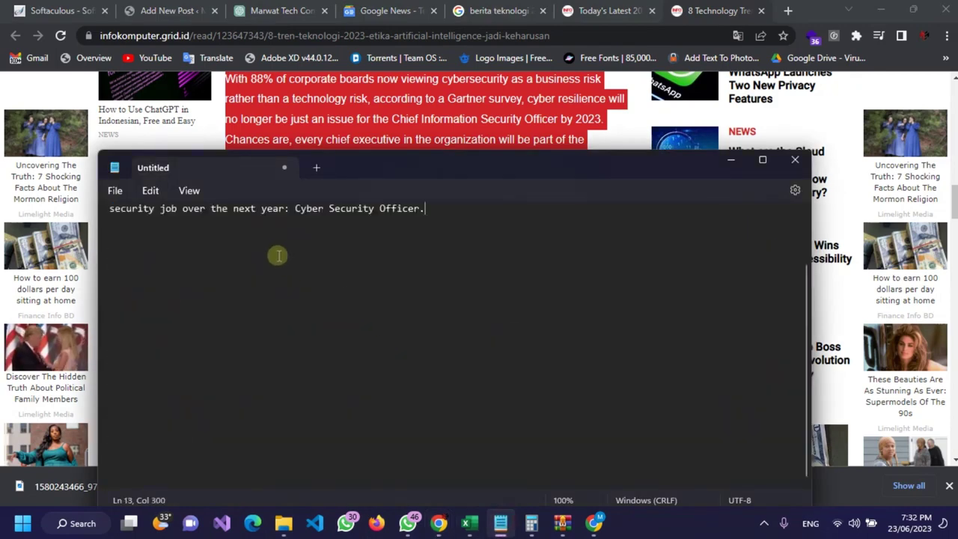
scroll(277, 255, "up", 7)
scroll(407, 275, "down", 1)
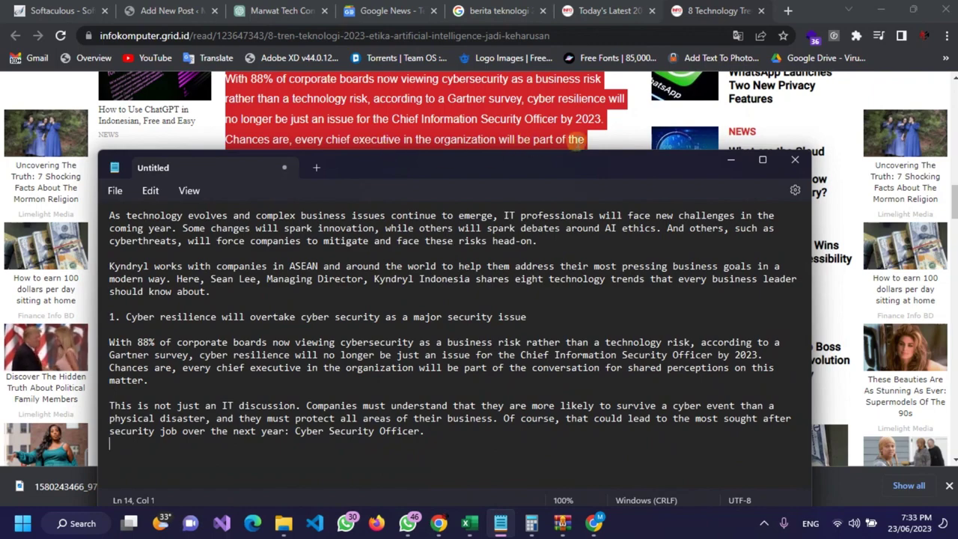
Step: Select trends 2 through the trend 4 heading and paste them below in Notepad
left_click(614, 141)
scroll(373, 227, "down", 6)
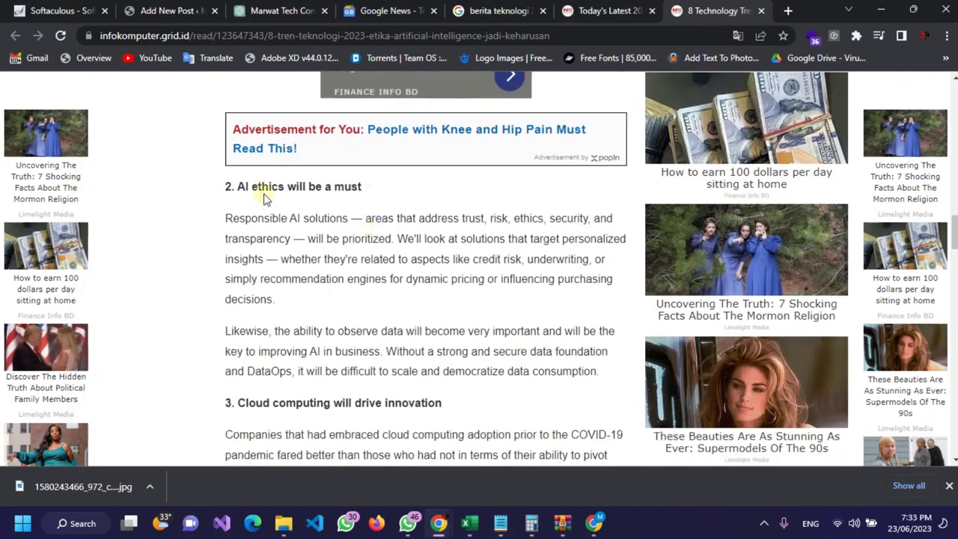
left_click_drag(225, 114, 556, 288)
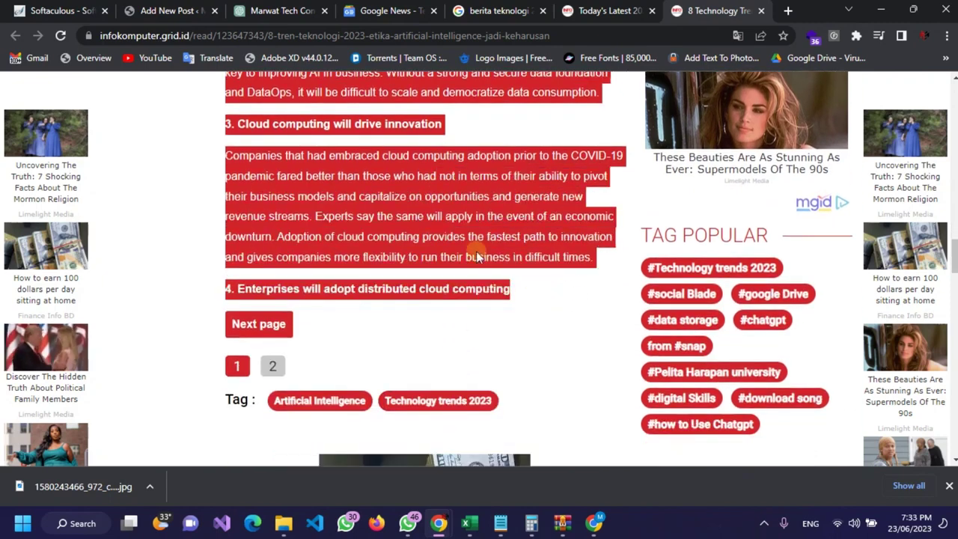
left_click(512, 292)
left_click_drag(434, 204, 226, 282)
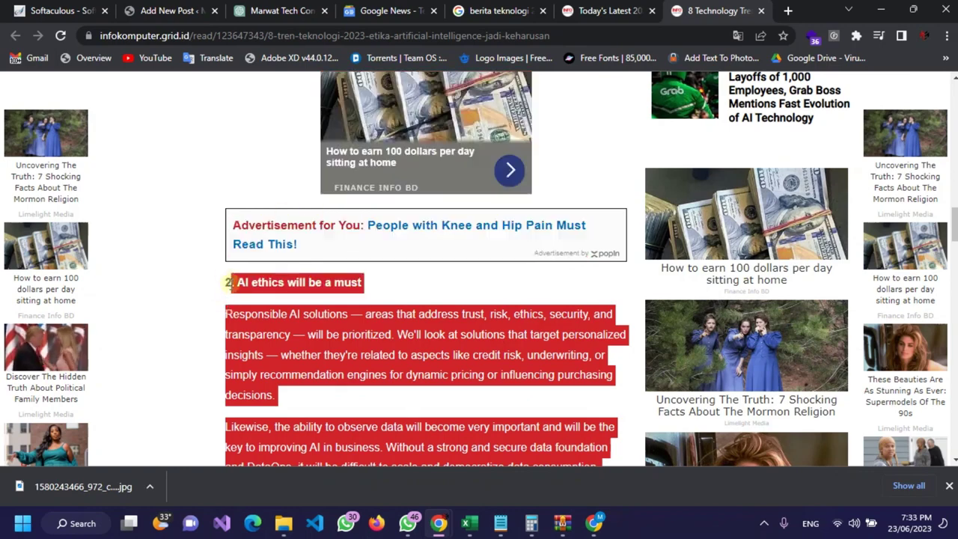
scroll(274, 217, "up", 3)
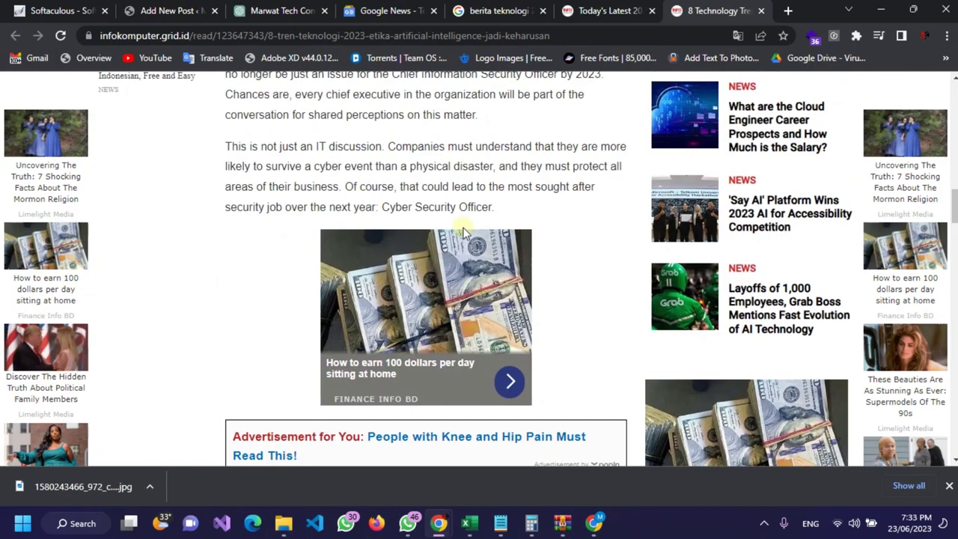
left_click(500, 523)
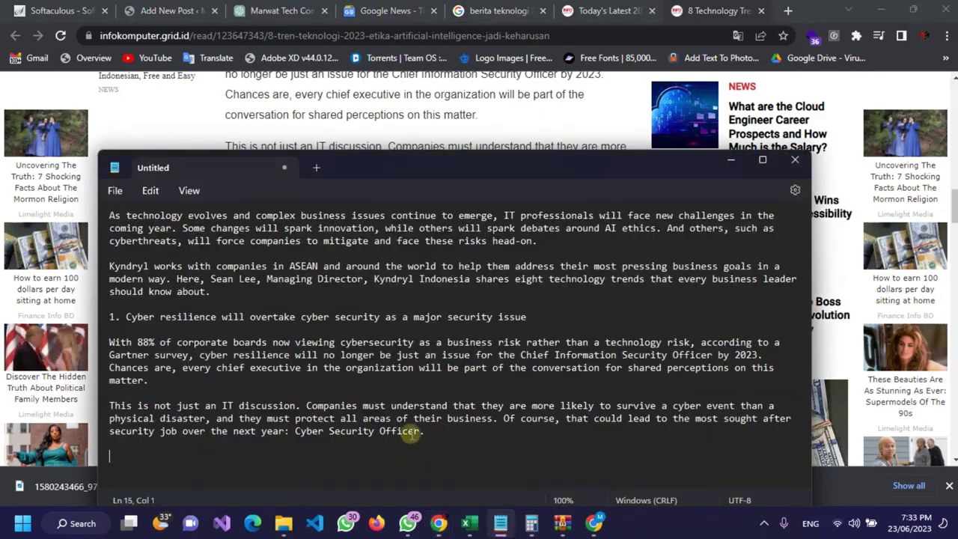
type("2. AI ethics will be a must  Responsible AI solutions – areas that address trust, risk, ethics, security, and transparency – will be prioritized. We'll look at solutions that target personalized insights – whether they're related to aspects like credit risk, underwriting, or simply recommendation engines for dynamic pricing or influencing purchasing decisions.  Likewise, the ability to observe data will become very important and will be the key to improving AI in business. Without a strong and secure data foundation and DataOps, it will be difficult to scale and democratize data consumption.  3. Cloud computing will drive innovation  Companies that had embraced cloud computing adoption prior to the COVID-19 pandemic fared better than those who had not in terms of their ability to pivot their business models and capitalize on opportunities and generate new revenue streams. Experts say the same will apply in the event of an economic downturn. Adoption of cloud computing provides the fastest path to innovation and gives companies more flexibility to run their business in difficult times.  4. Enterprises will adopt distributed cloud computing")
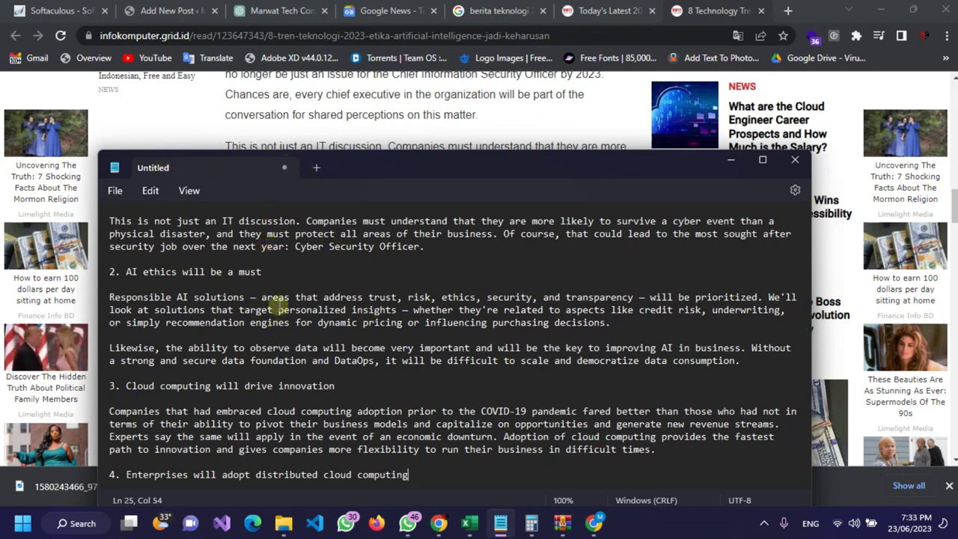
Step: Select the AI ethics section heading text in the translated article
left_click(534, 127)
scroll(267, 290, "down", 2)
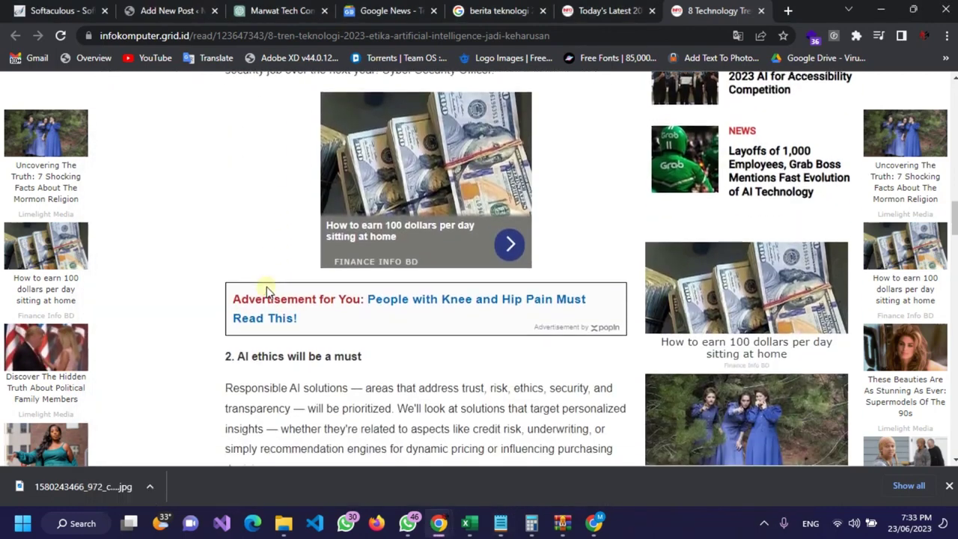
scroll(267, 288, "down", 3)
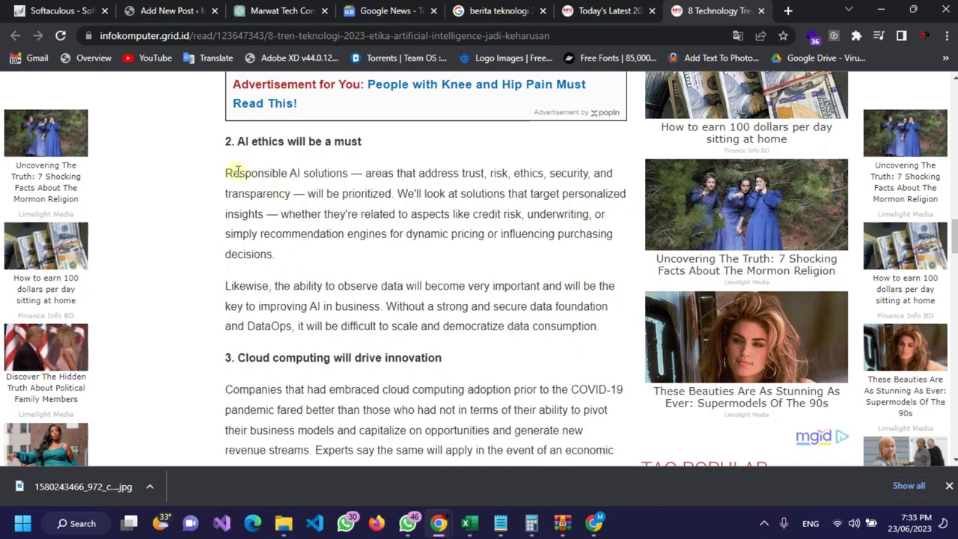
left_click_drag(224, 174, 251, 173)
left_click_drag(364, 141, 239, 144)
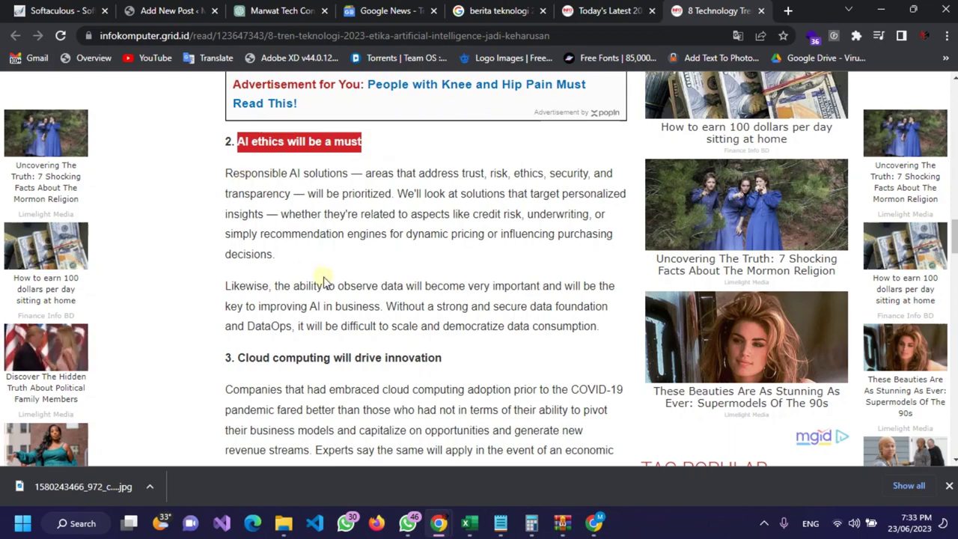
scroll(324, 281, "down", 3)
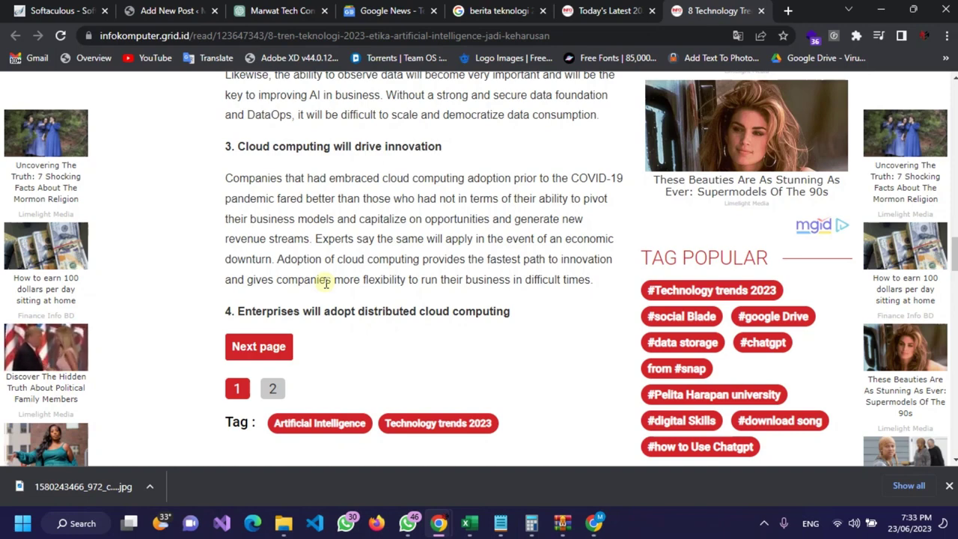
left_click(198, 10)
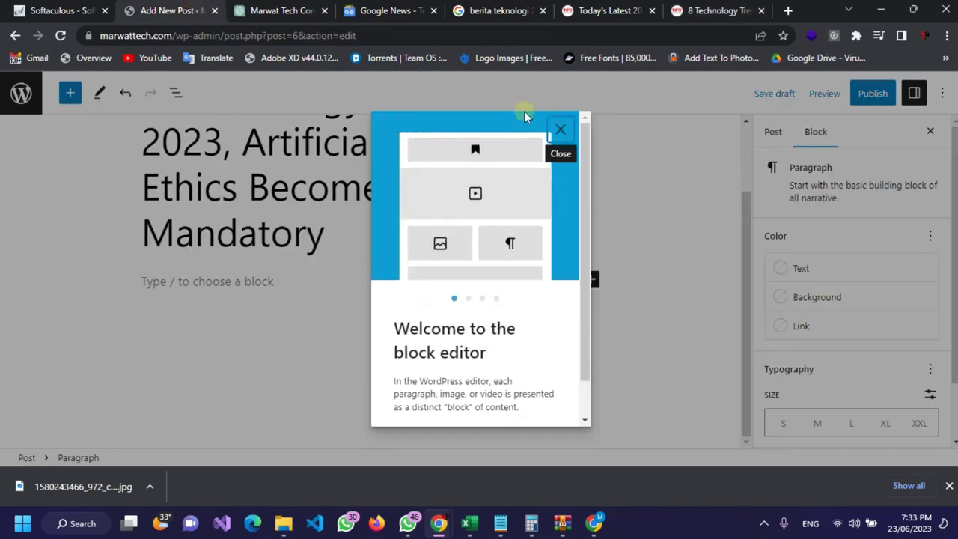
Step: Close the WordPress block editor welcome tour
left_click(569, 136)
mouse_move(603, 6)
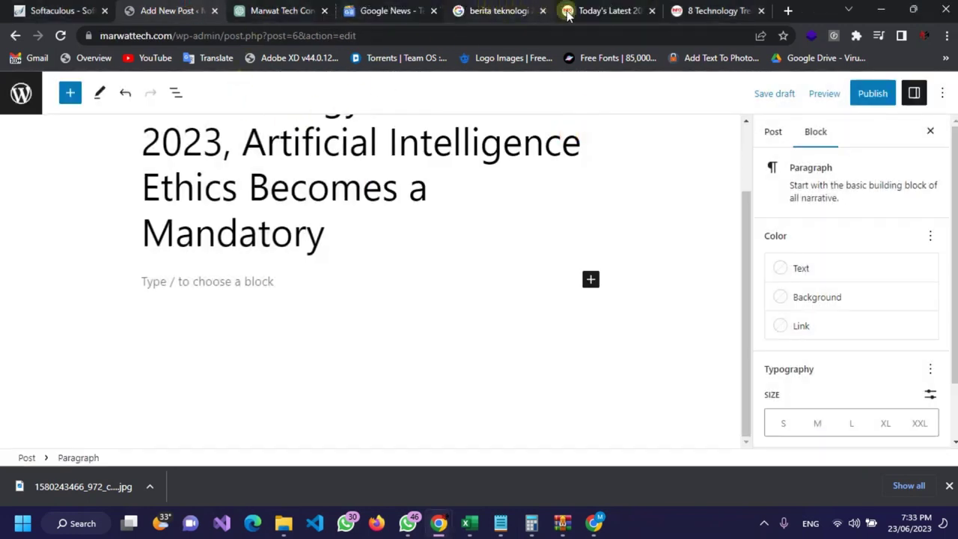
left_click(570, 12)
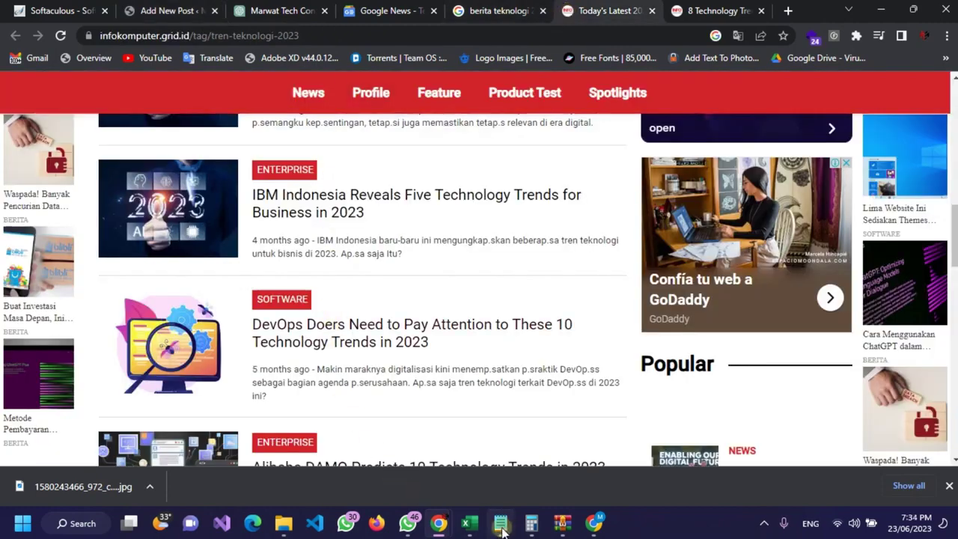
Step: Return to the 8 Technology Trends article and load its second page
left_click(500, 523)
left_click(405, 8)
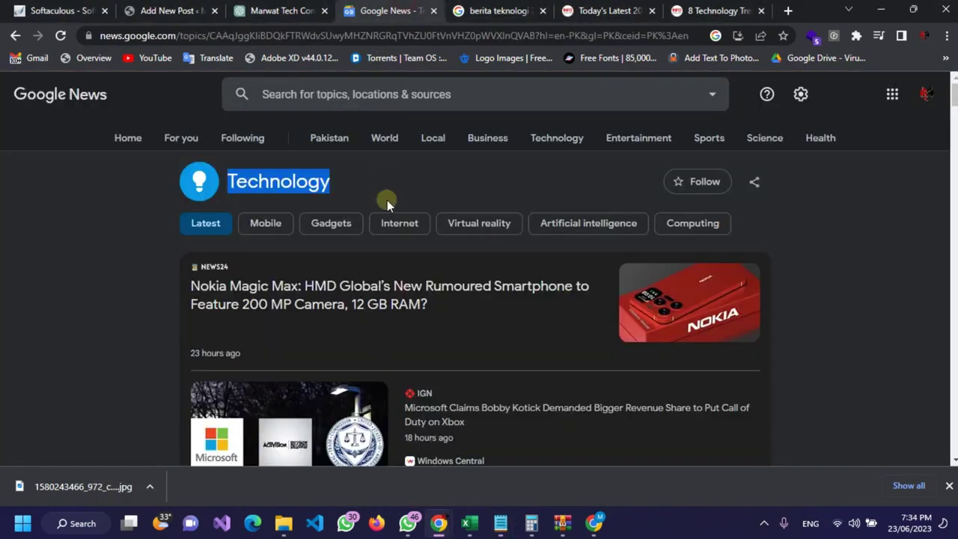
left_click(606, 11)
scroll(543, 125, "down", 2)
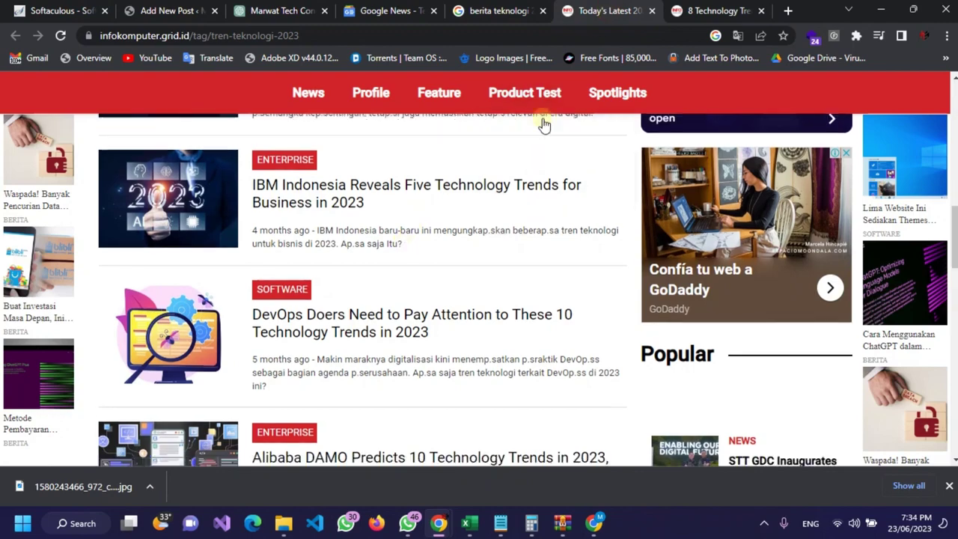
key("ctrl+Tab")
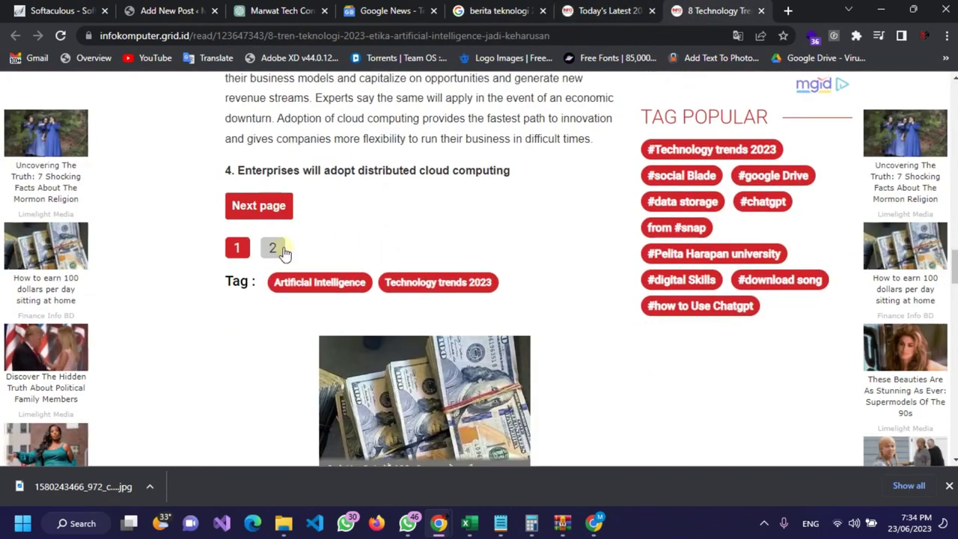
left_click(267, 214)
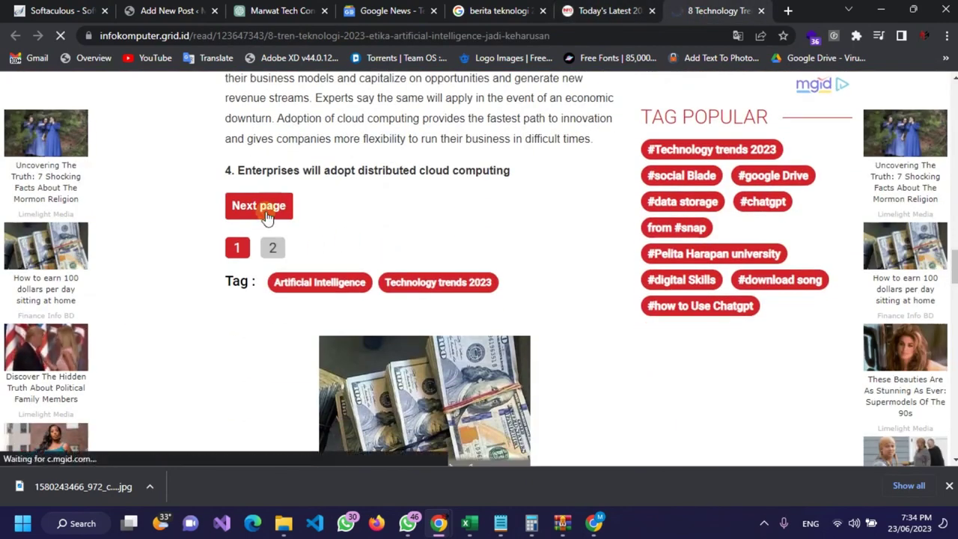
Step: Copy sections 4 to 6 of the translated article into the Notepad draft
scroll(280, 235, "down", 6)
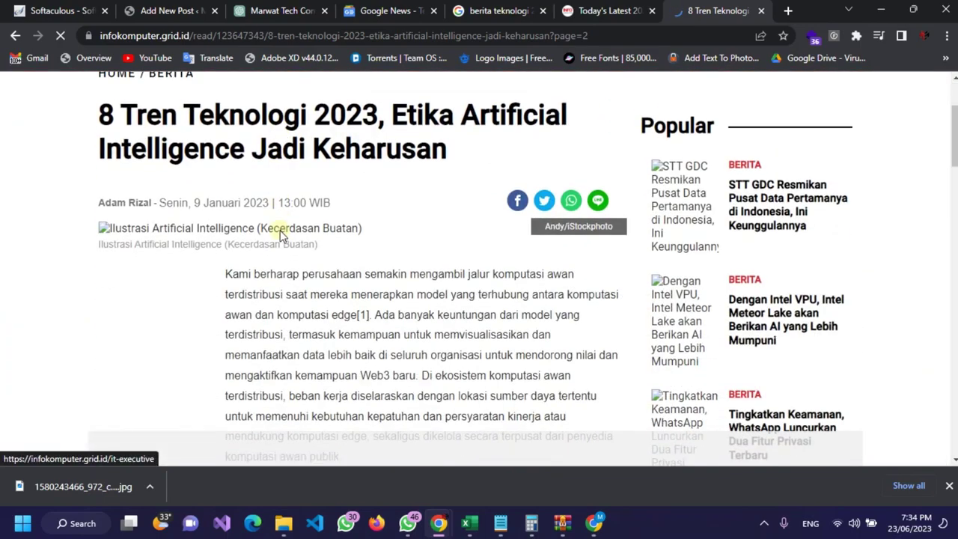
scroll(278, 224, "up", 3)
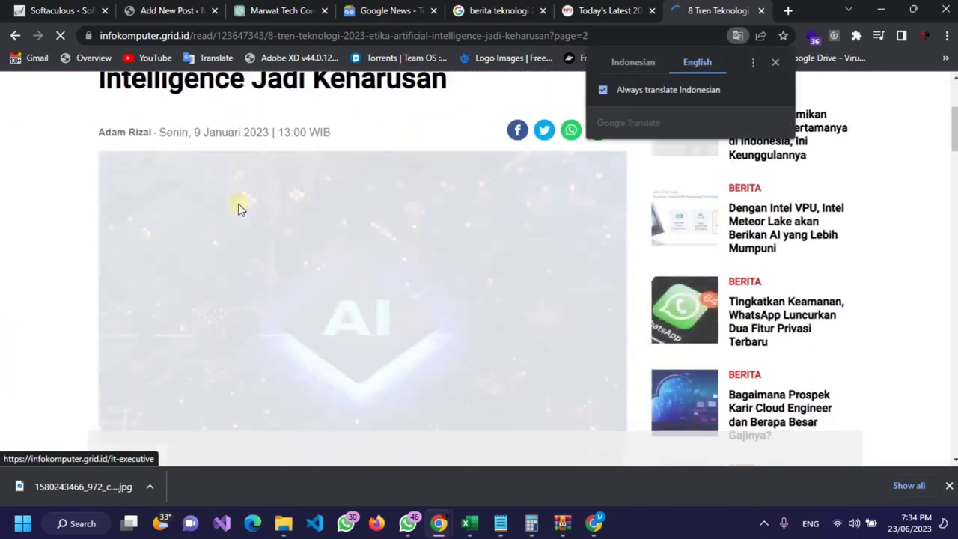
scroll(325, 243, "down", 4)
scroll(242, 220, "down", 3)
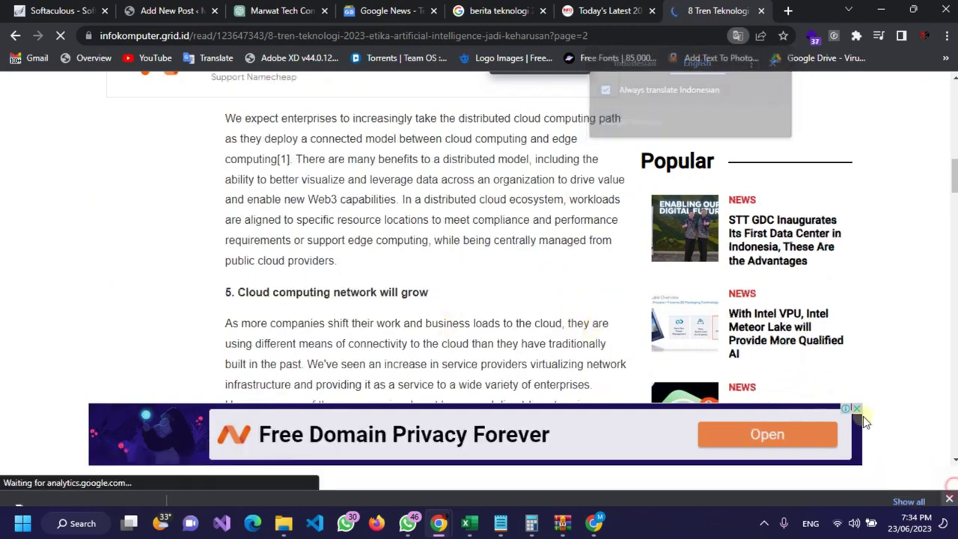
scroll(317, 167, "up", 2)
left_click_drag(223, 261, 339, 271)
key("ctrl+c")
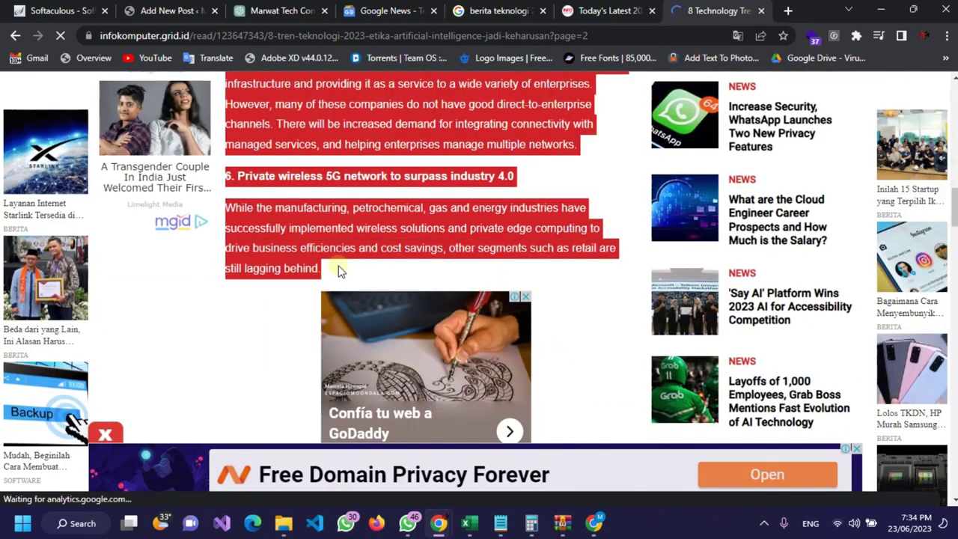
scroll(342, 219, "up", 5)
scroll(344, 221, "down", 5)
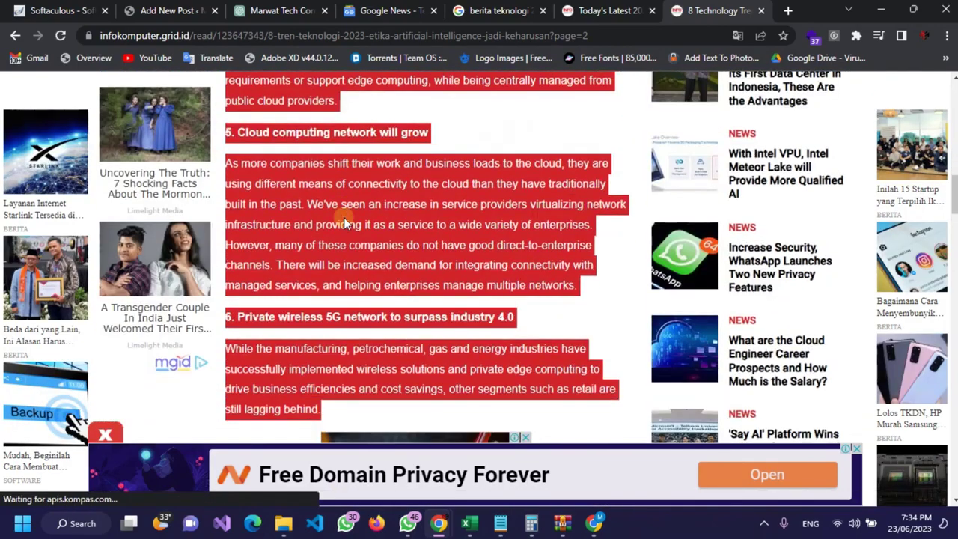
left_click(497, 524)
scroll(453, 419, "down", 1)
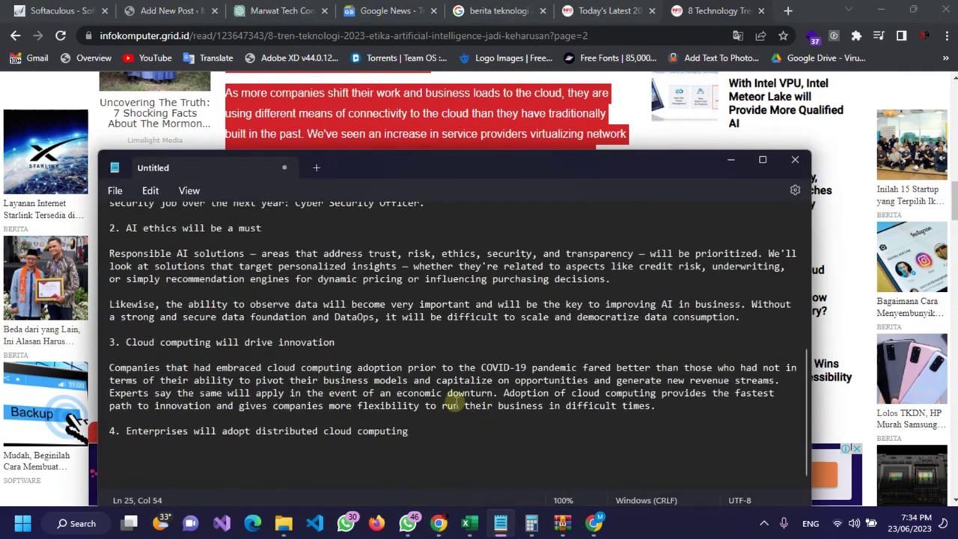
key("ctrl+v")
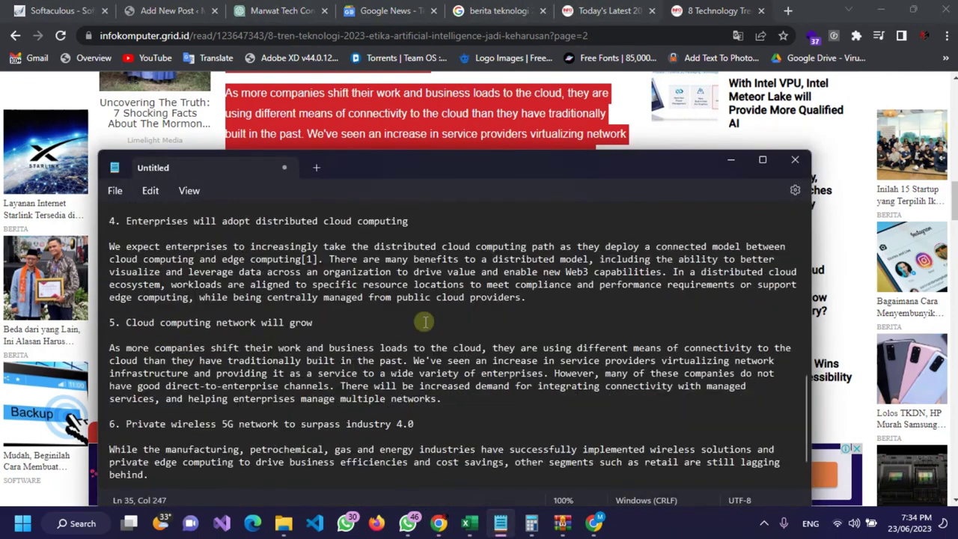
Step: Add the remaining article text through trend 8 on mainframes after section 6 in Notepad
left_click(618, 118)
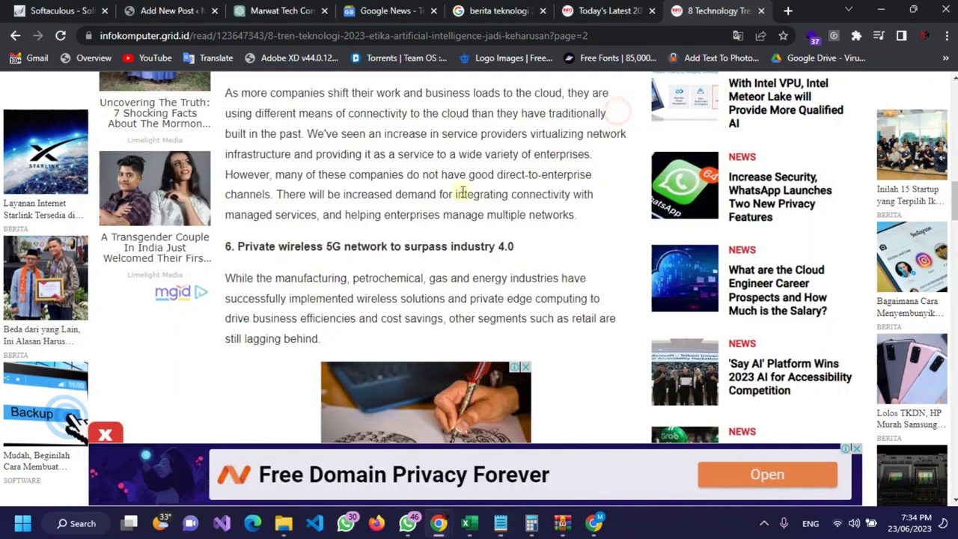
scroll(377, 250, "down", 7)
scroll(255, 247, "down", 2)
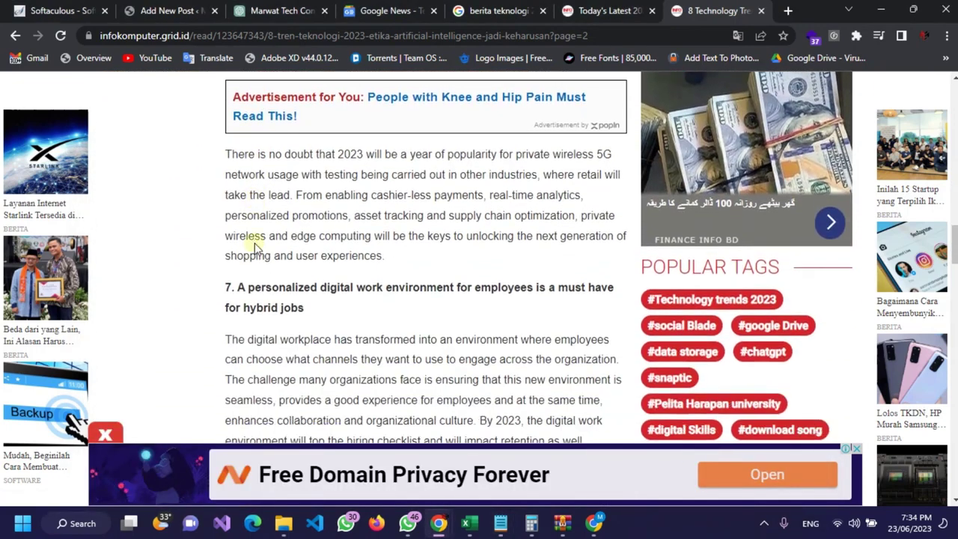
left_click_drag(226, 128, 452, 399)
key("ctrl+c")
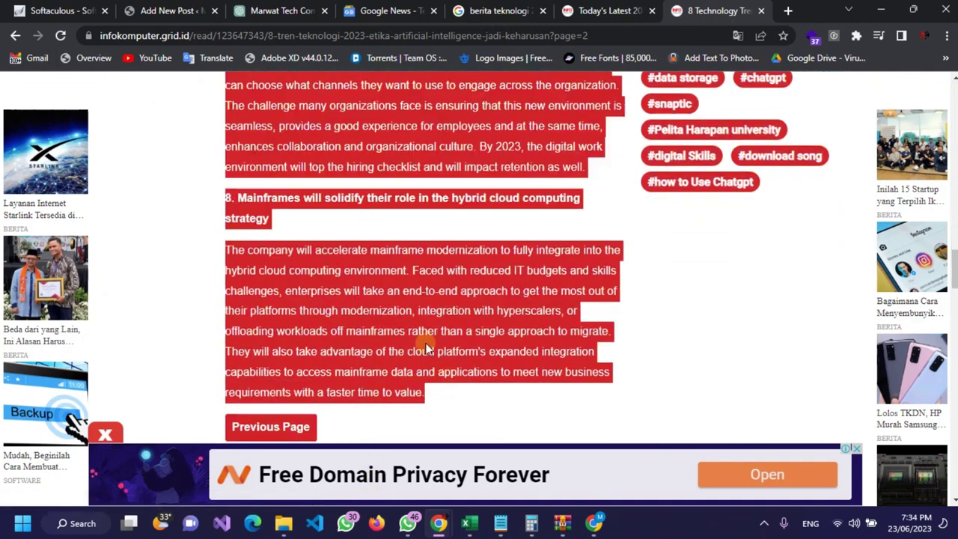
left_click(500, 521)
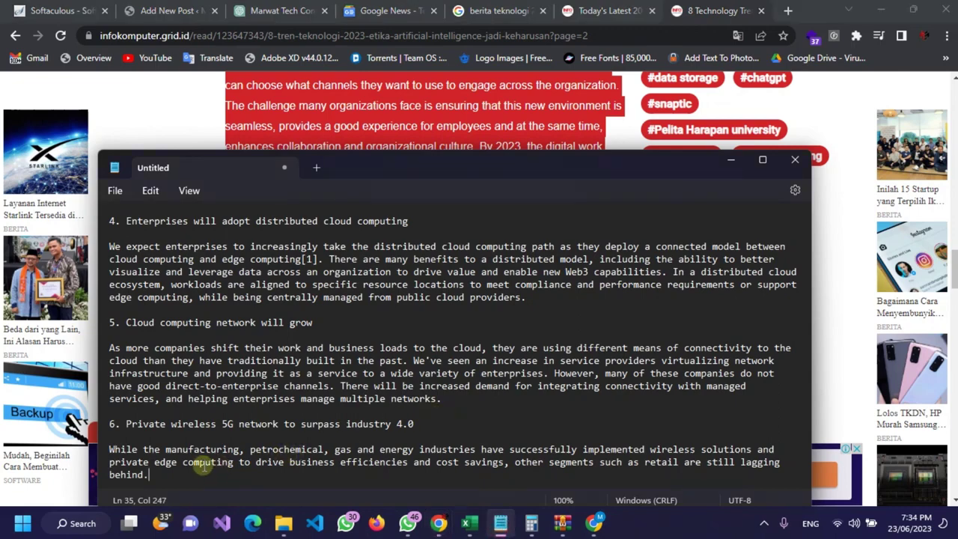
key("ctrl+v")
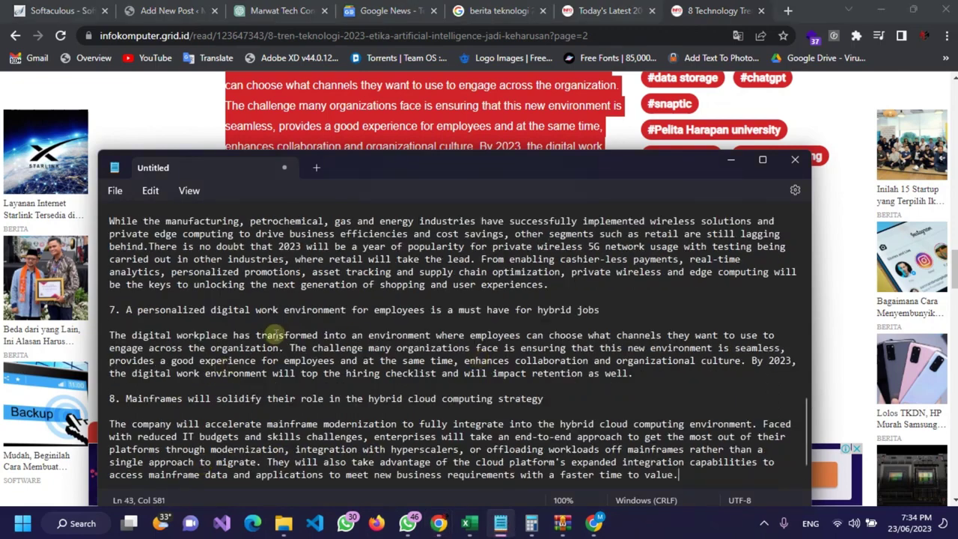
Step: Select all the Notepad draft text and open a blank new Chrome tab
scroll(464, 344, "up", 6)
scroll(532, 335, "up", 15)
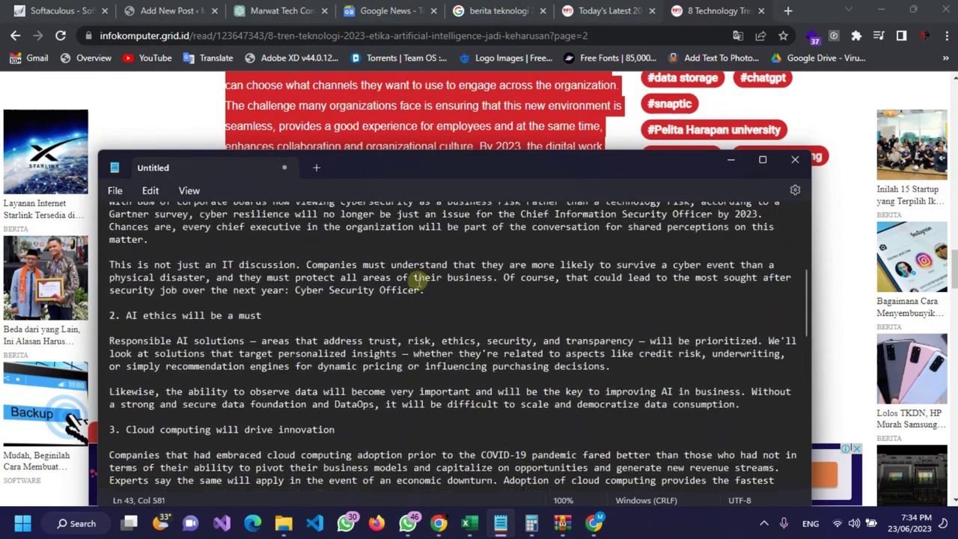
key("ctrl+a")
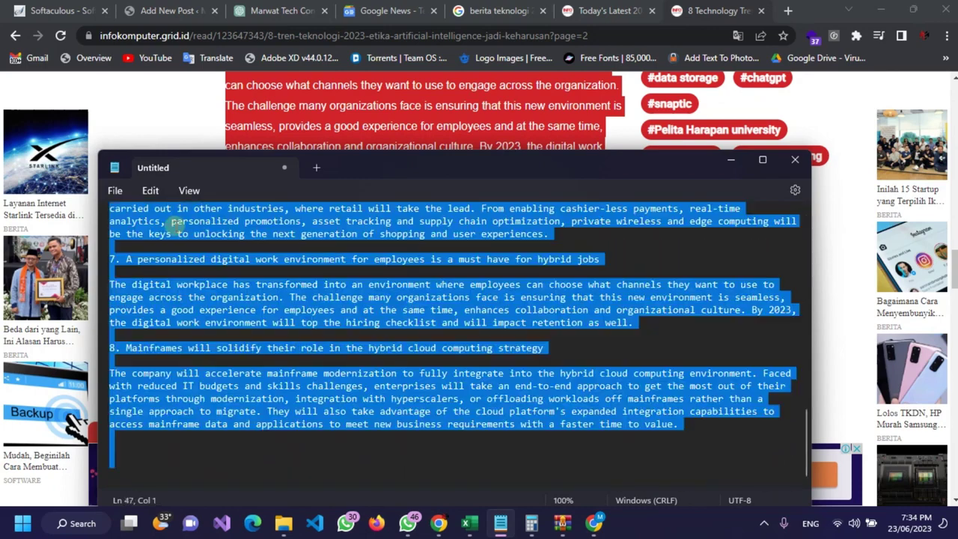
left_click(788, 10)
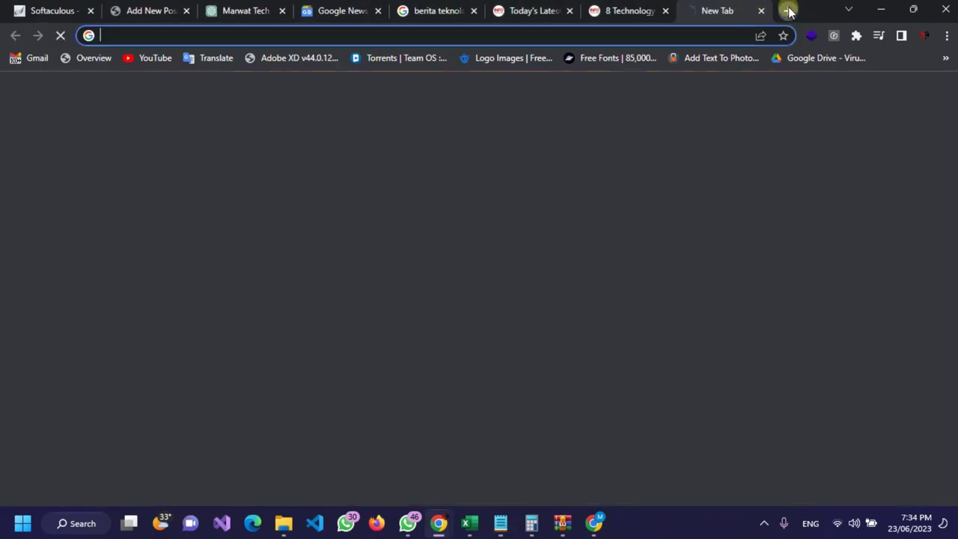
Step: Search for 'marwat tech' and open the site's Text Format tool from TOOLS
type("marwat t")
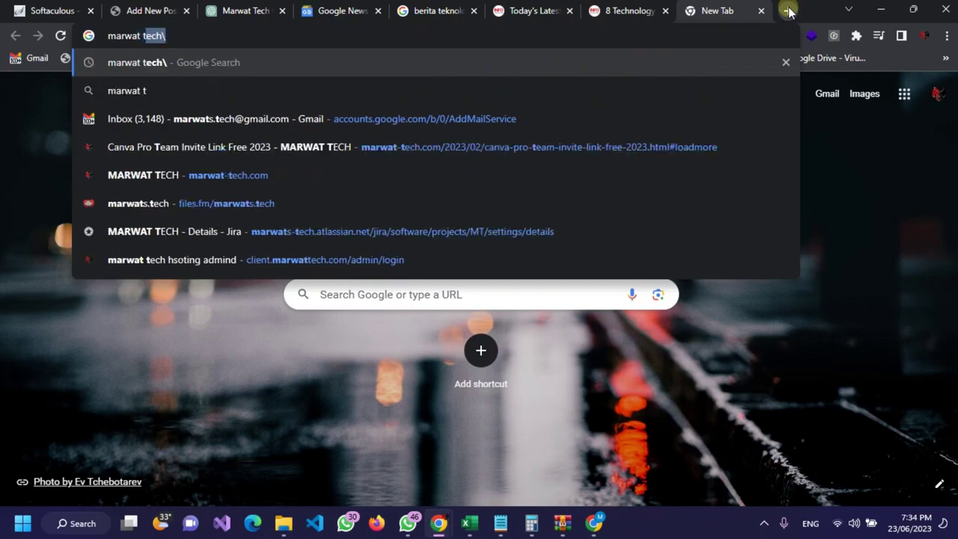
type("ech\\")
key("Return")
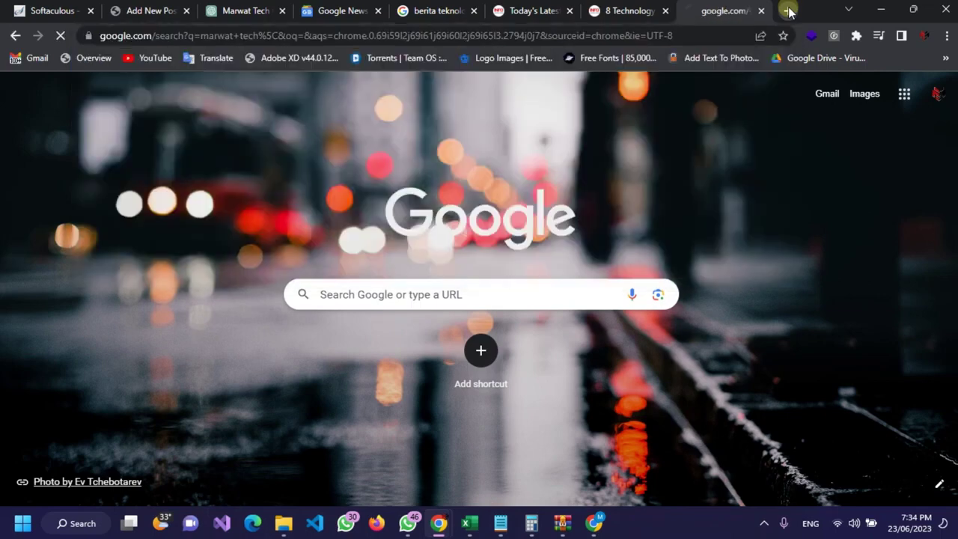
scroll(235, 258, "down", 3)
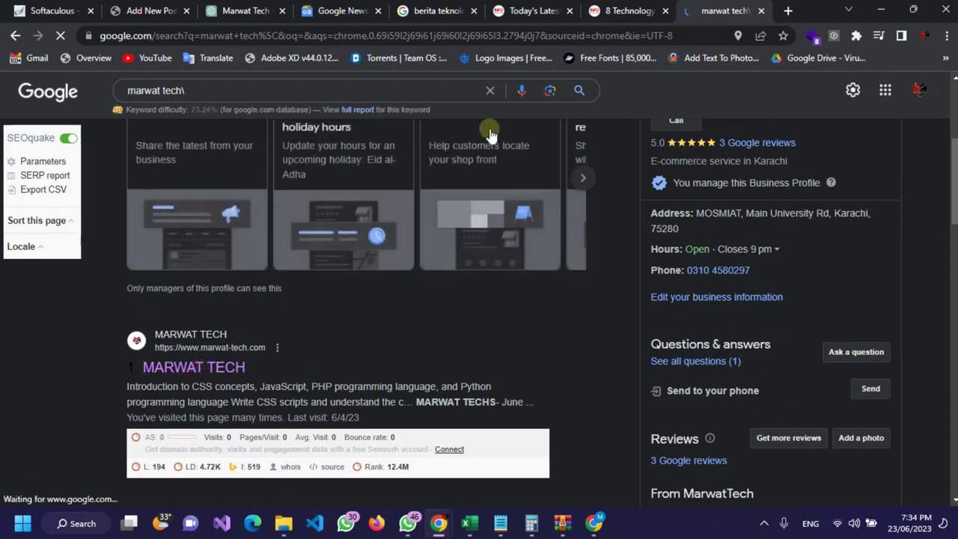
left_click(251, 365)
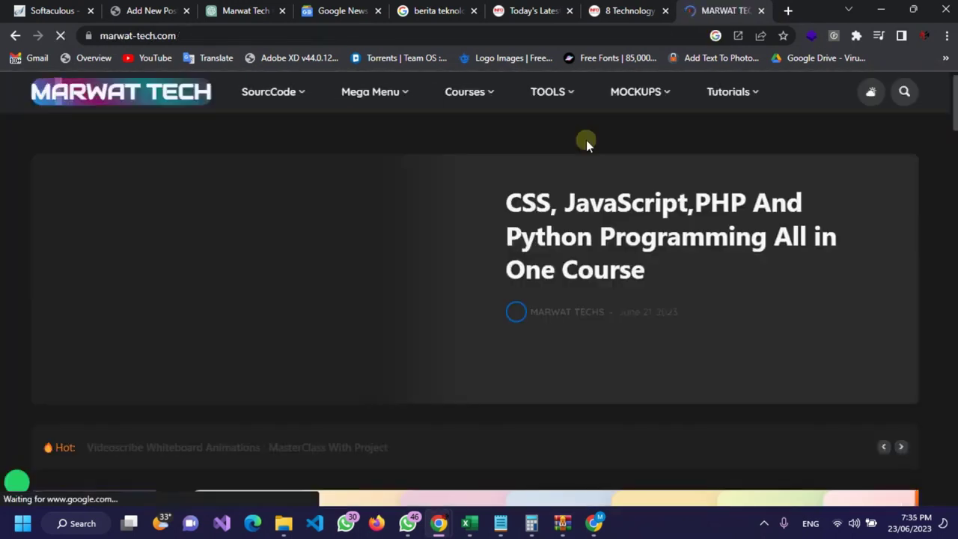
mouse_move(581, 95)
left_click(587, 228)
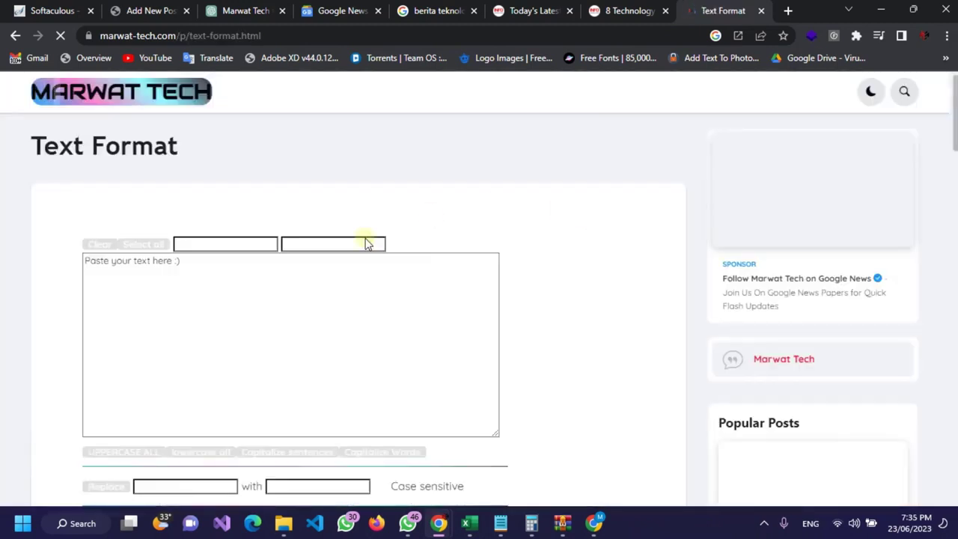
Step: Switch the tool to light mode and paste the article, counting 880 words and 5728 characters
left_click(261, 305)
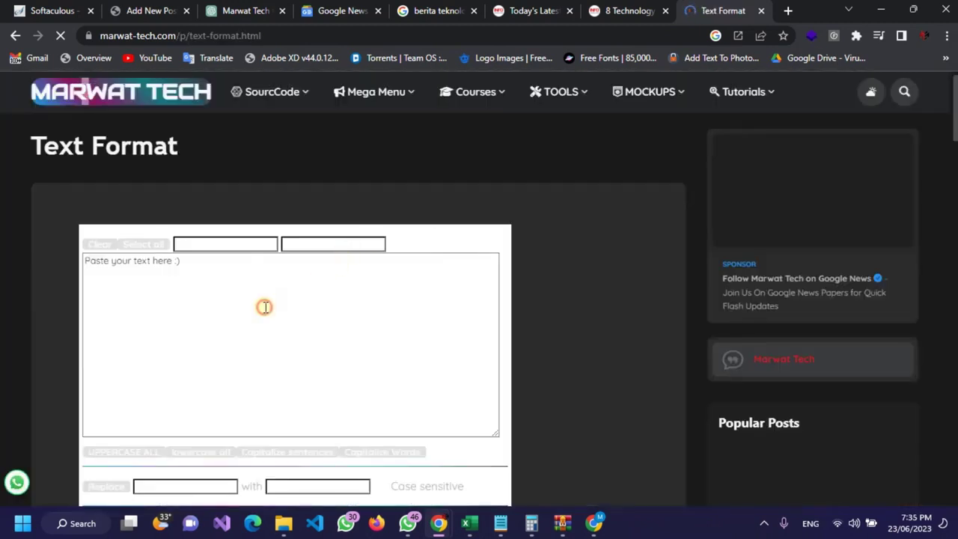
key("ctrl+a")
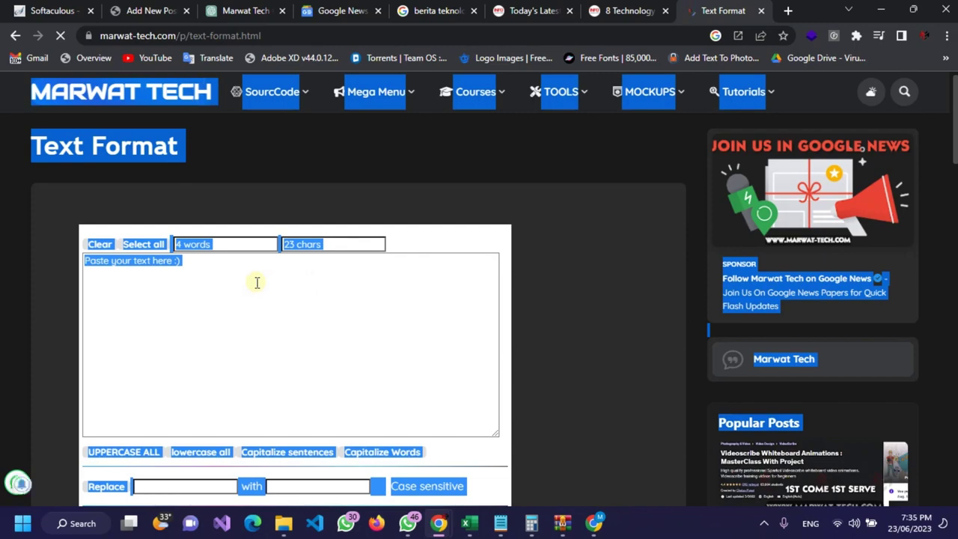
left_click(257, 282)
left_click(870, 90)
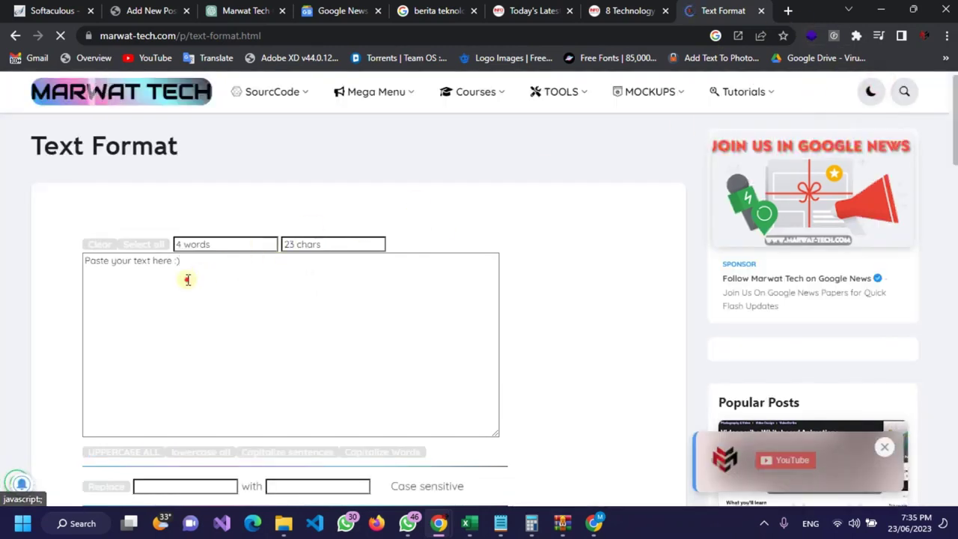
key("ctrl+a")
key("ctrl+v")
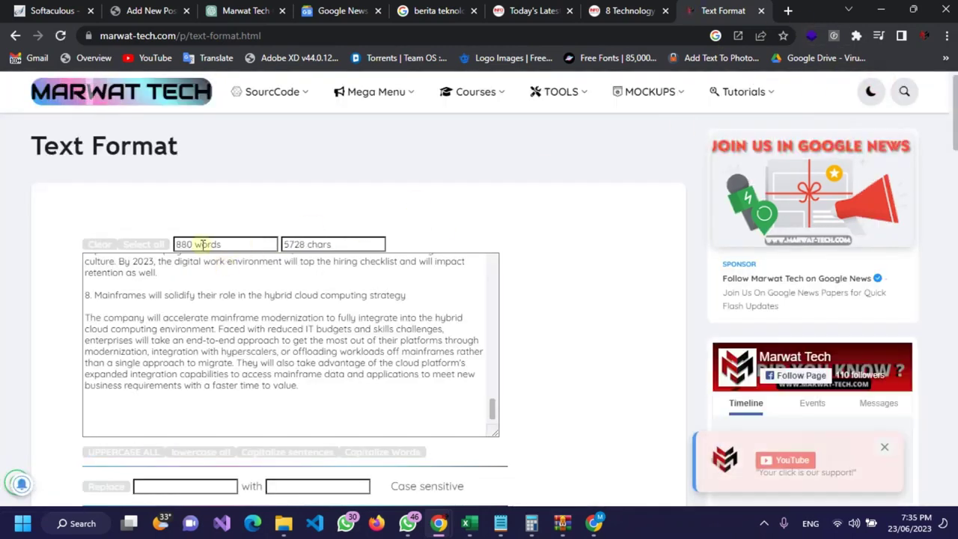
left_click_drag(193, 244, 173, 245)
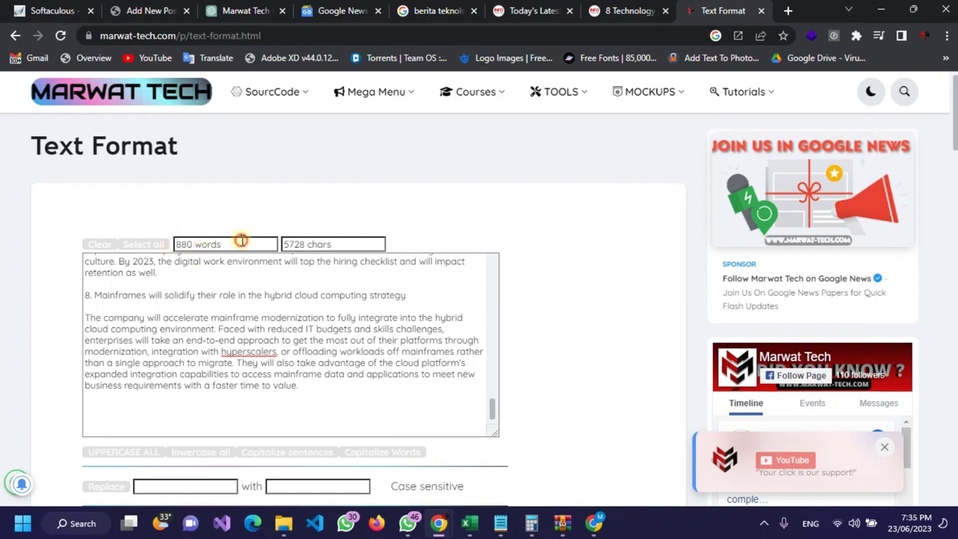
left_click_drag(232, 245, 173, 248)
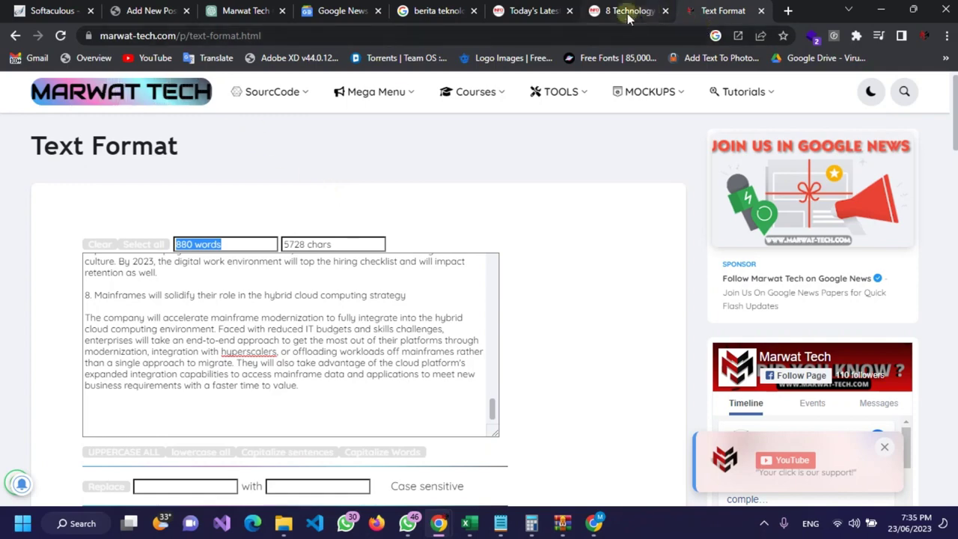
Step: Review the Google News, Indonesian tech search and translated infokomputer article tabs
left_click(333, 11)
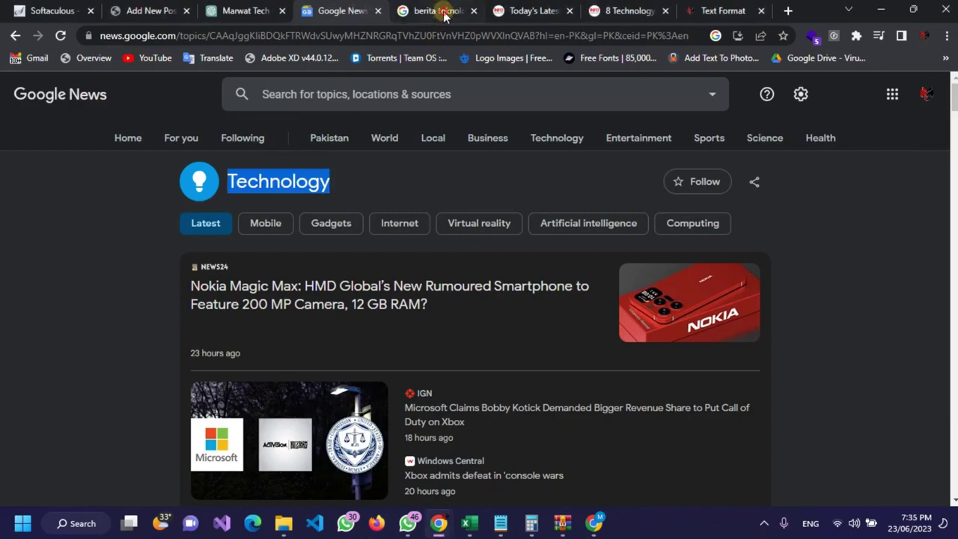
left_click(441, 14)
left_click(621, 10)
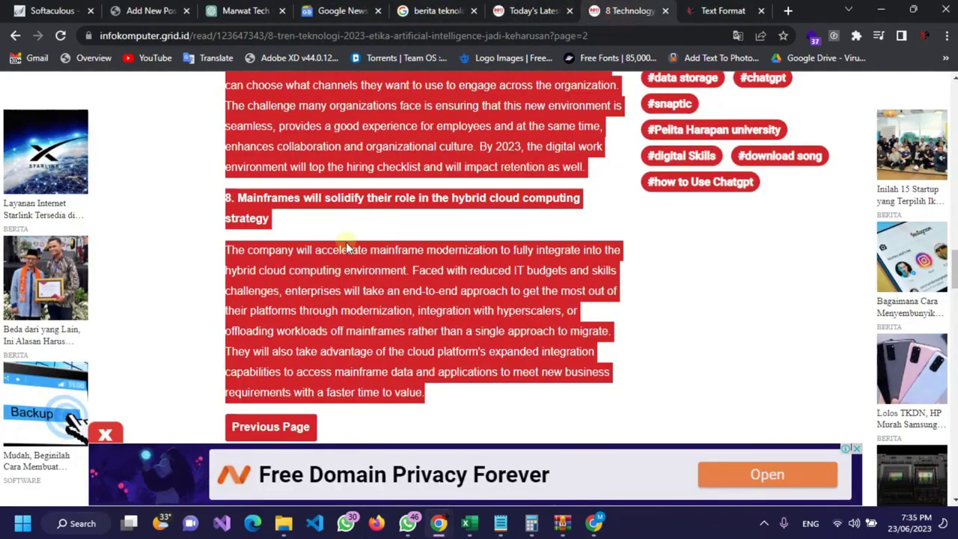
scroll(342, 246, "down", 4)
scroll(359, 165, "up", 4)
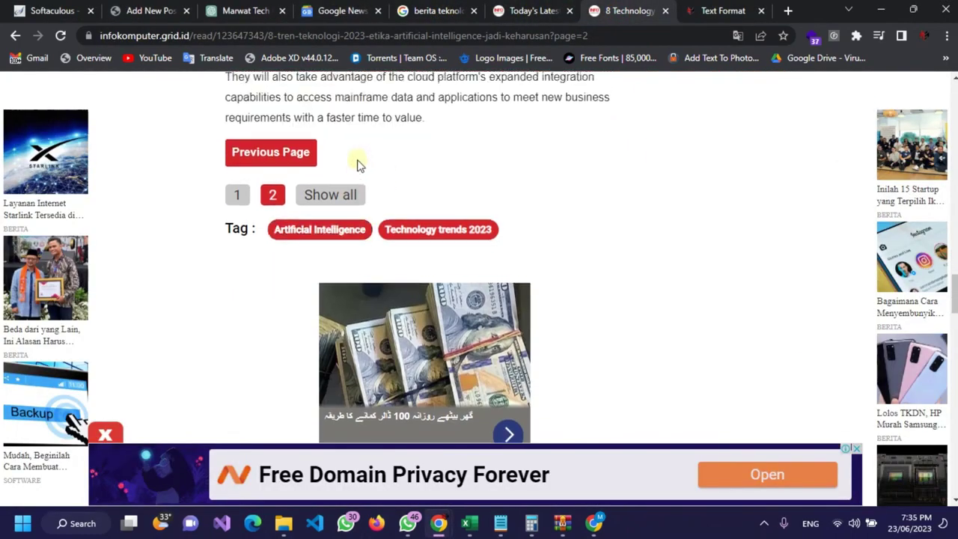
scroll(412, 249, "down", 1)
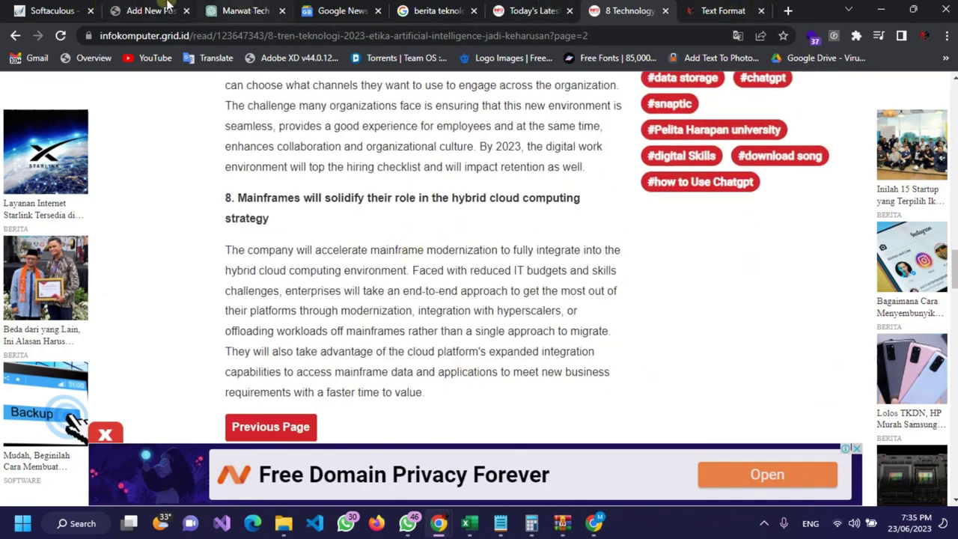
Step: Close the Softaculous tab and start a new-tab search with 'online'
left_click(44, 10)
left_click(233, 10)
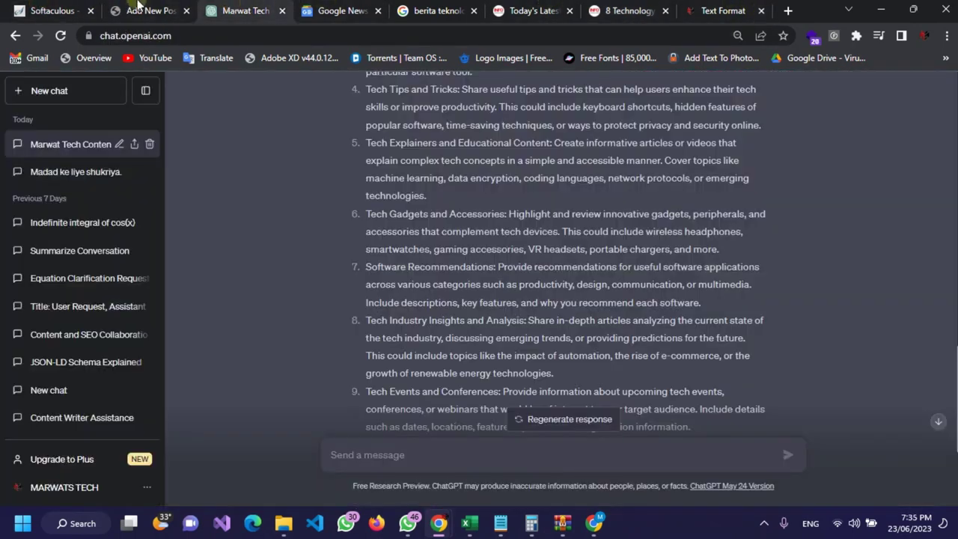
left_click(90, 10)
left_click(66, 12)
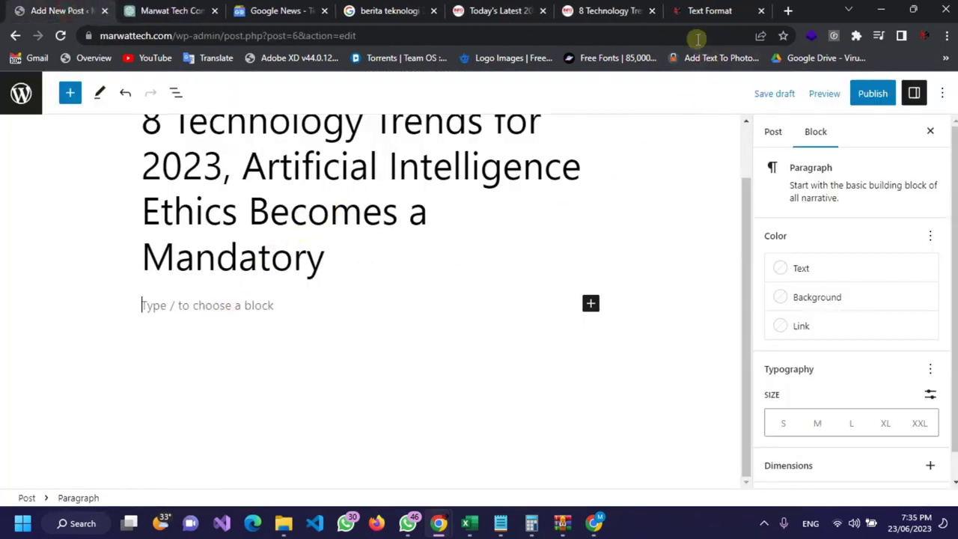
left_click(687, 9)
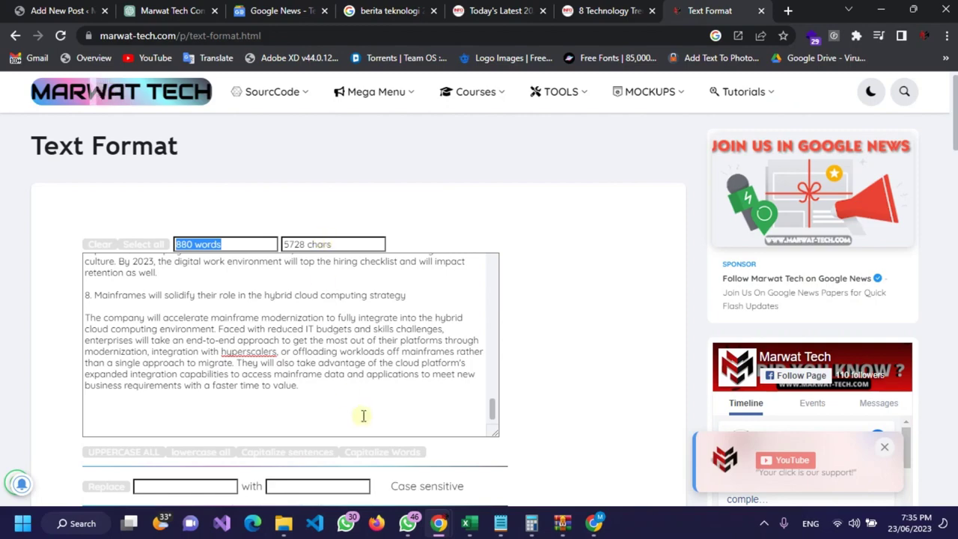
left_click(347, 395)
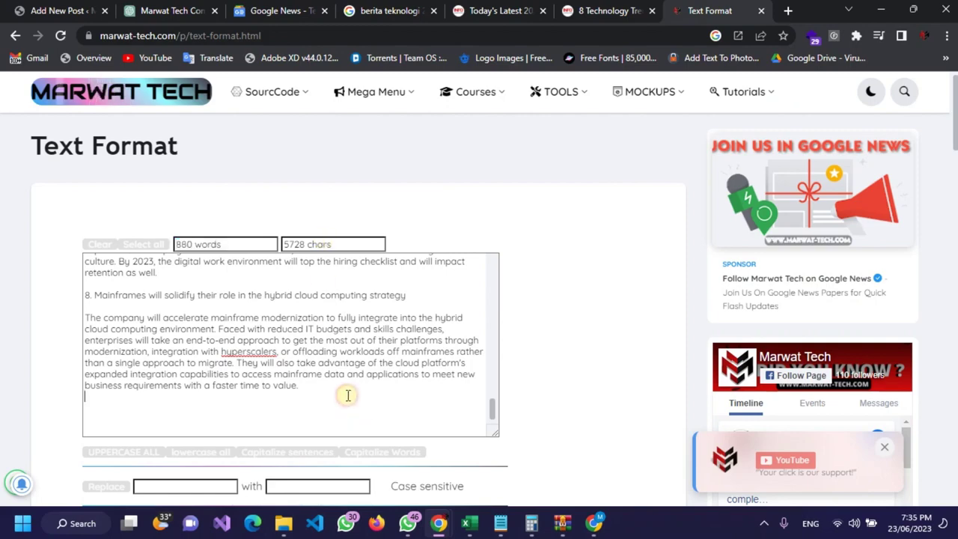
left_click(787, 11)
type("online")
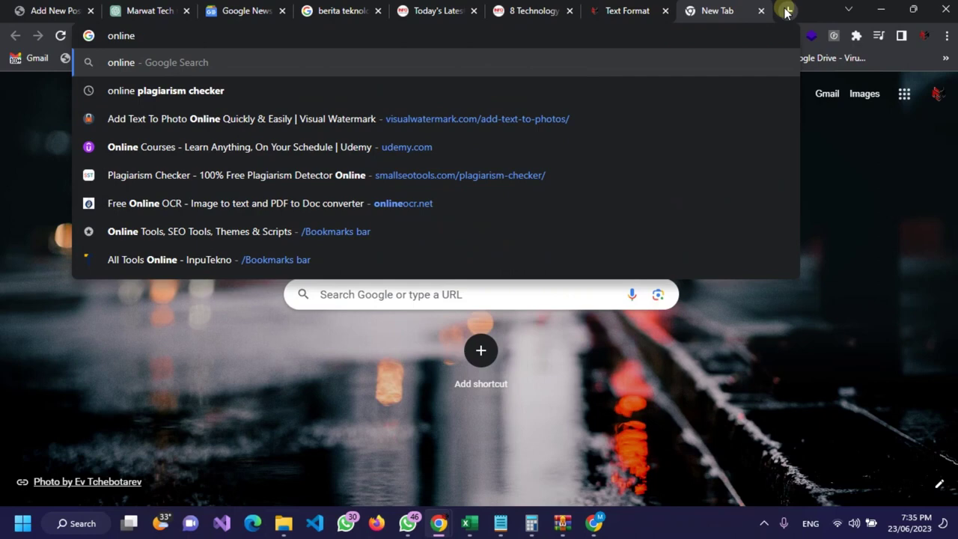
Step: Search Google for 'online plagiarism checker' and browse the results to SmallSEOTools
left_click(163, 80)
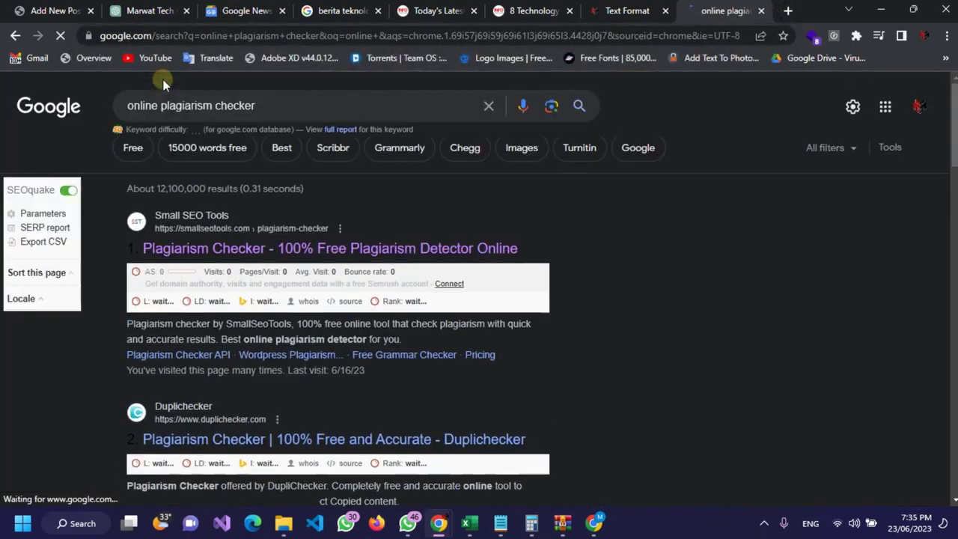
scroll(259, 232, "down", 2)
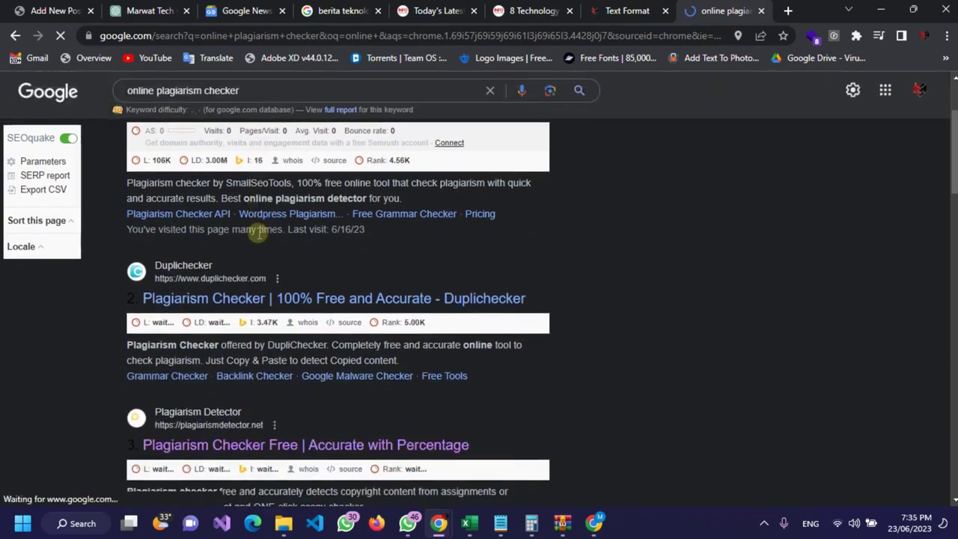
scroll(258, 232, "up", 2)
scroll(258, 238, "down", 2)
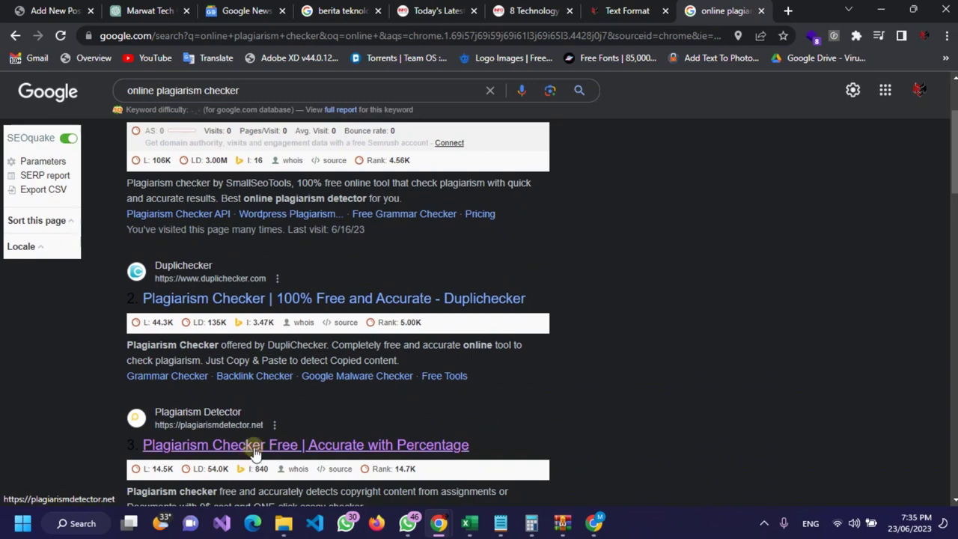
scroll(251, 438, "up", 2)
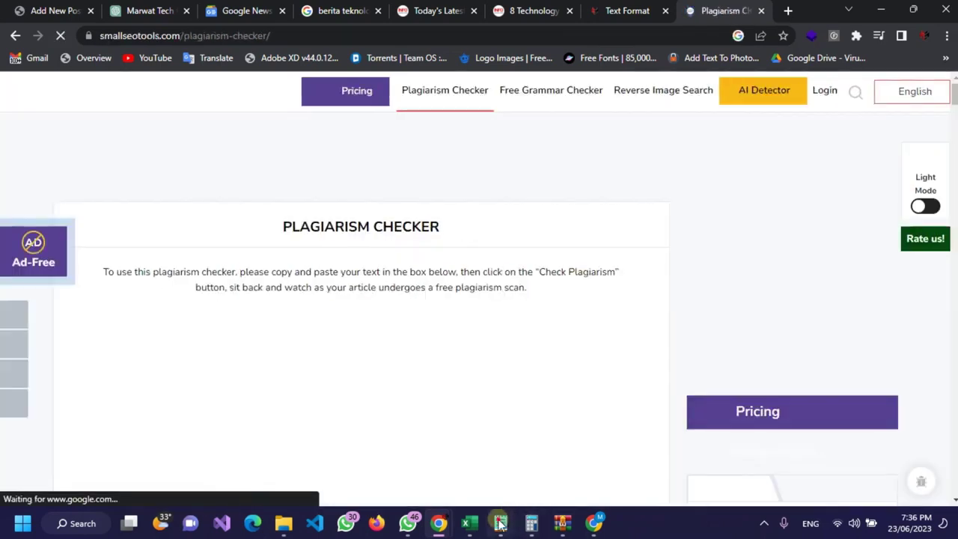
Step: Paste the 866-word article into the SmallSEOTools checker box and tick 'I'm not a robot'
key("alt+Tab")
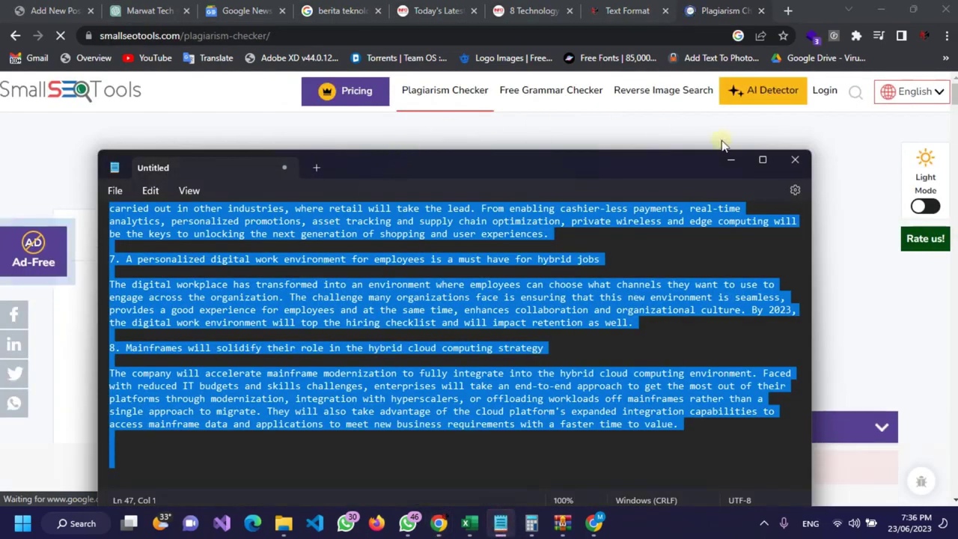
left_click(663, 124)
scroll(384, 240, "down", 5)
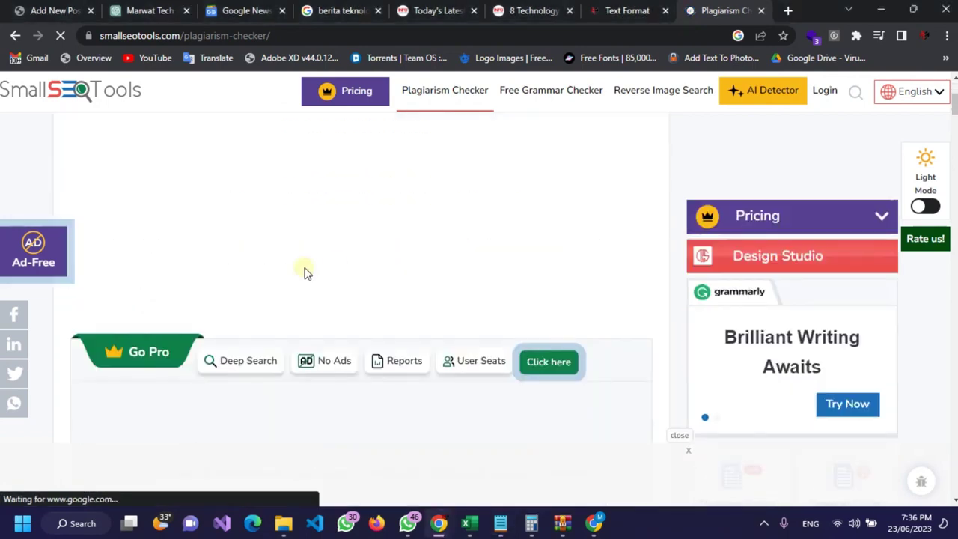
left_click(283, 250)
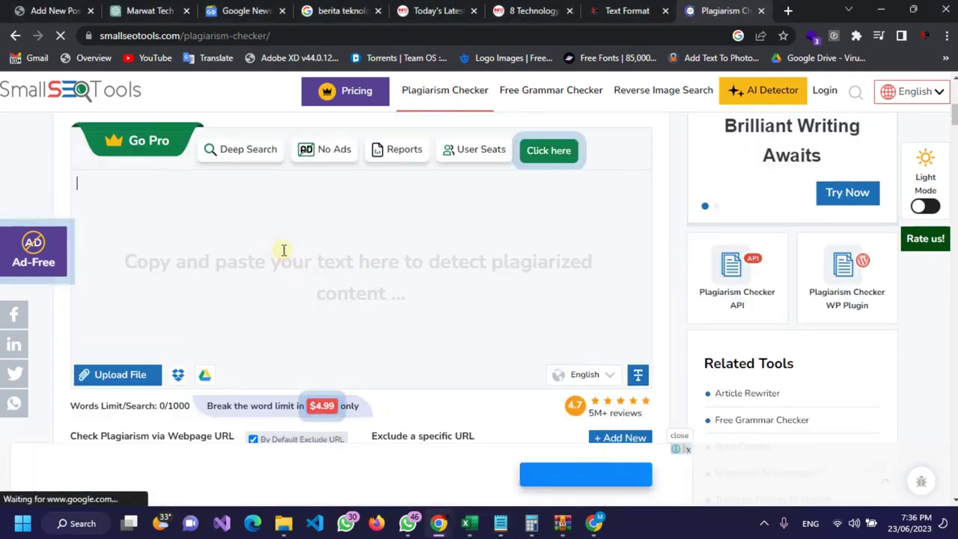
key("ctrl+v")
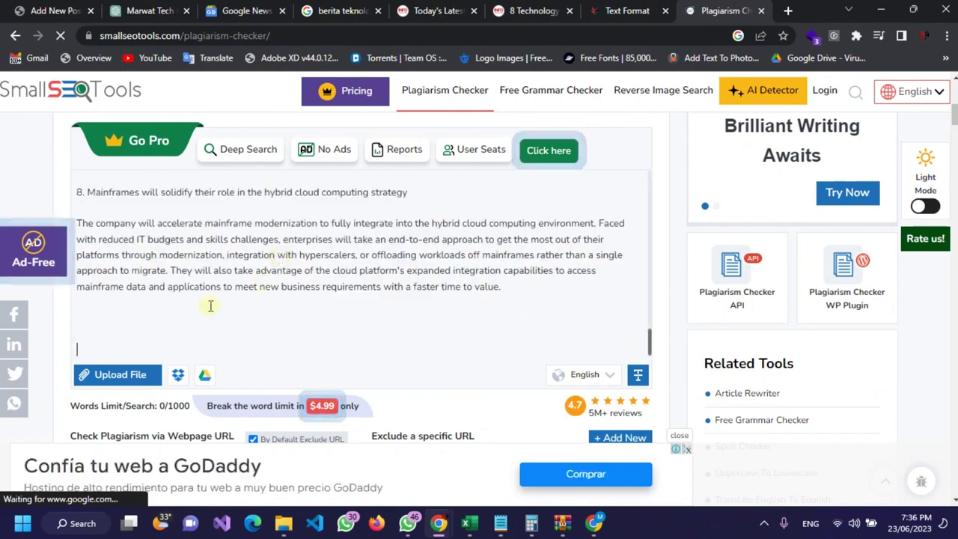
scroll(209, 298, "up", 1)
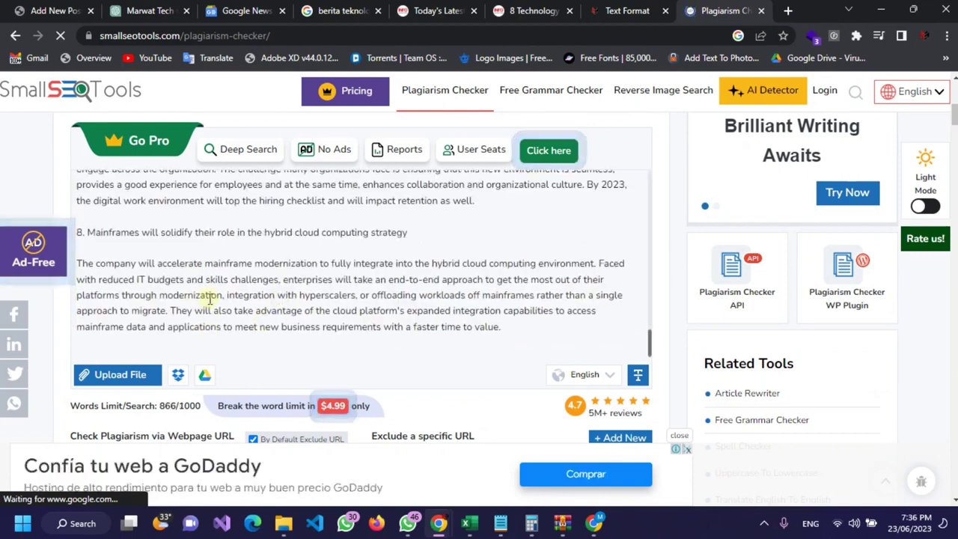
scroll(193, 271, "up", 15)
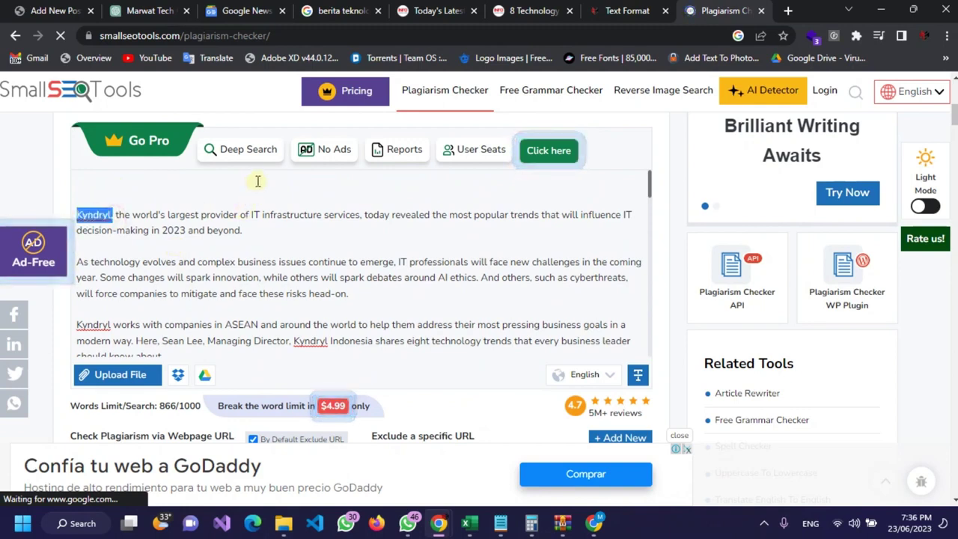
scroll(241, 215, "down", 15)
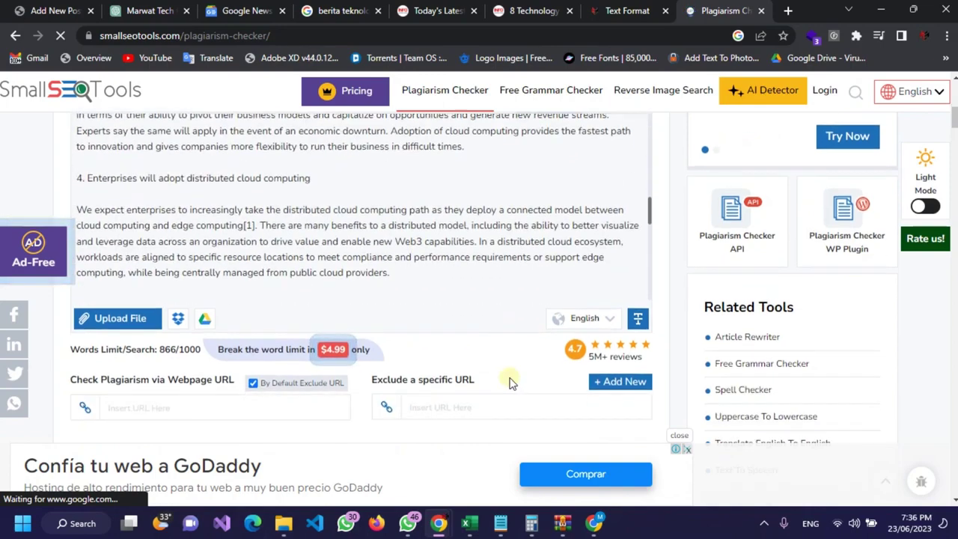
left_click(274, 255)
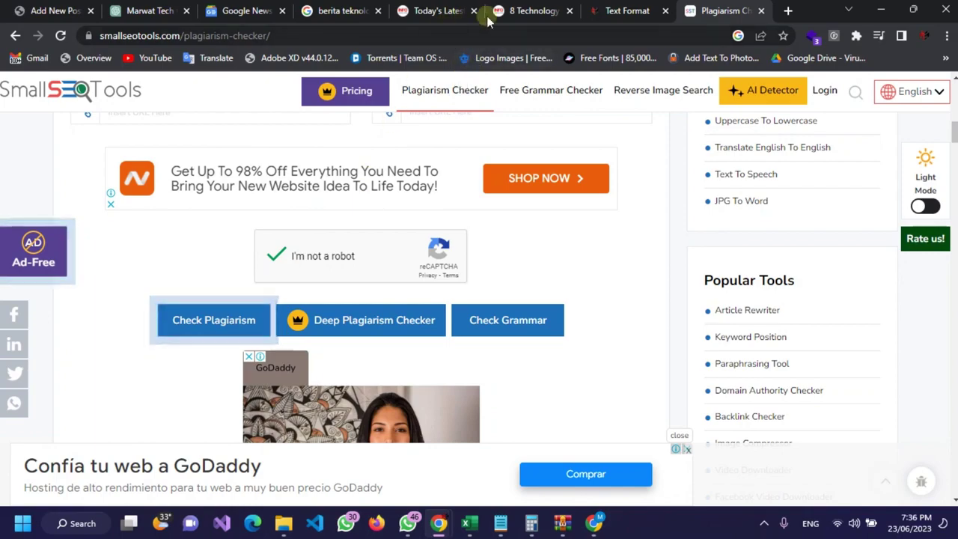
Step: Compare the original 8 Technology article tab with the plagiarism checker page
left_click(549, 14)
left_click(718, 11)
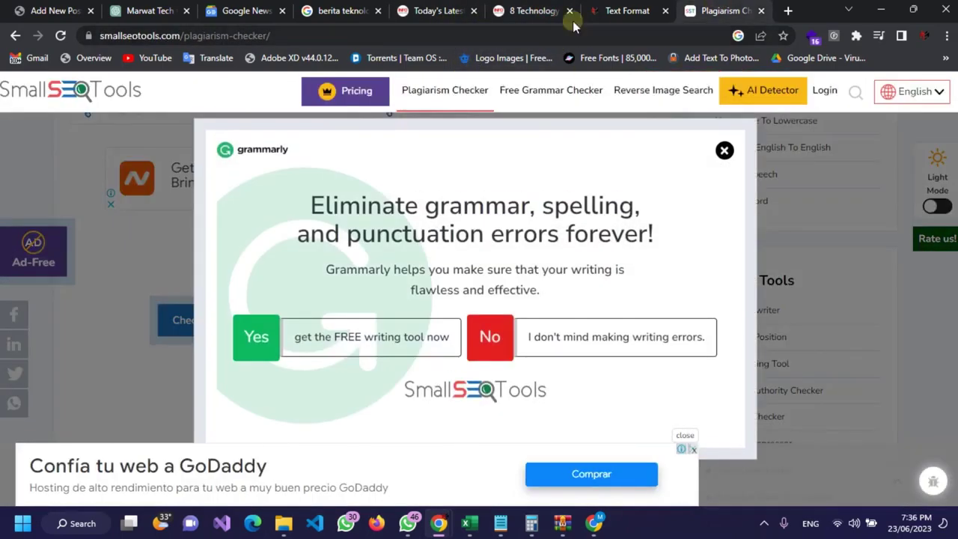
left_click(554, 13)
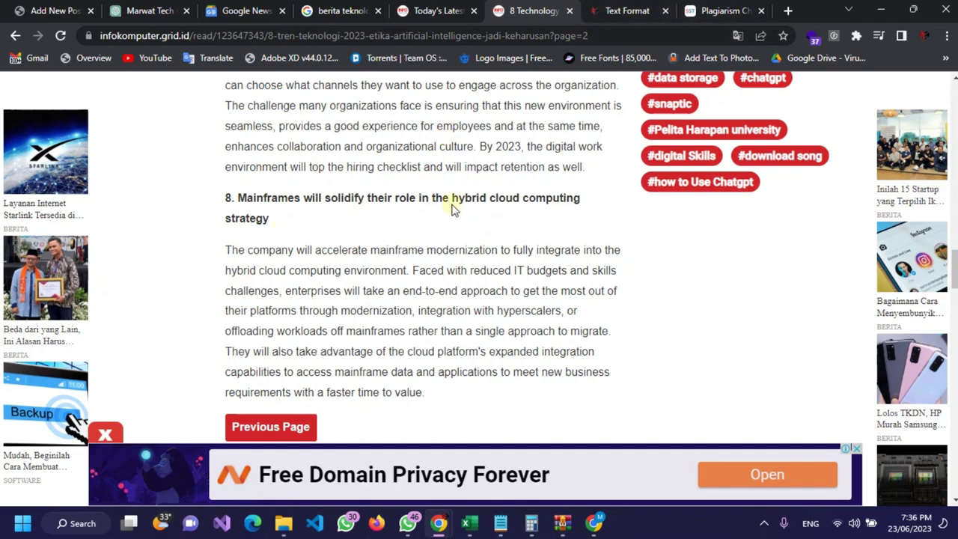
left_click(715, 10)
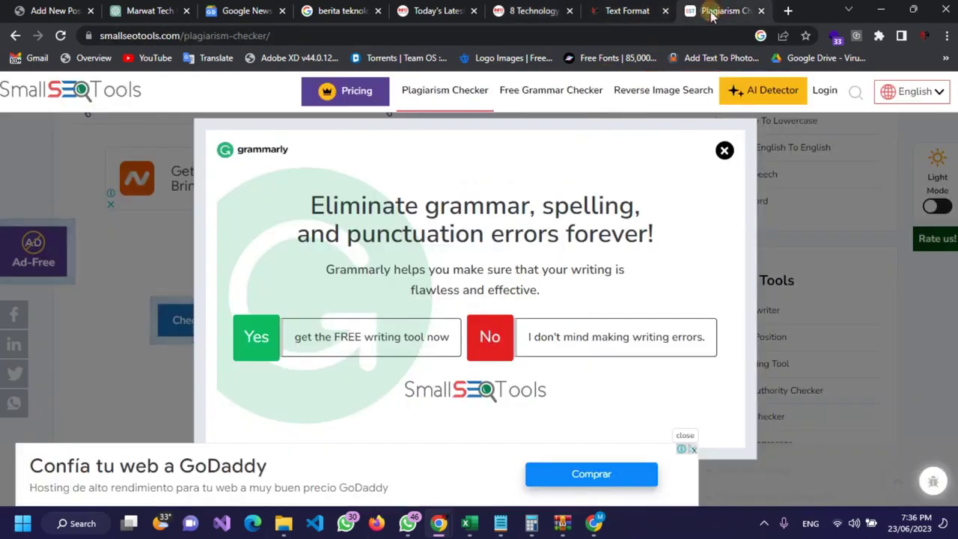
Step: Dismiss the Grammarly popup, run Check Plagiarism, and watch the Result section while it detects
left_click(724, 150)
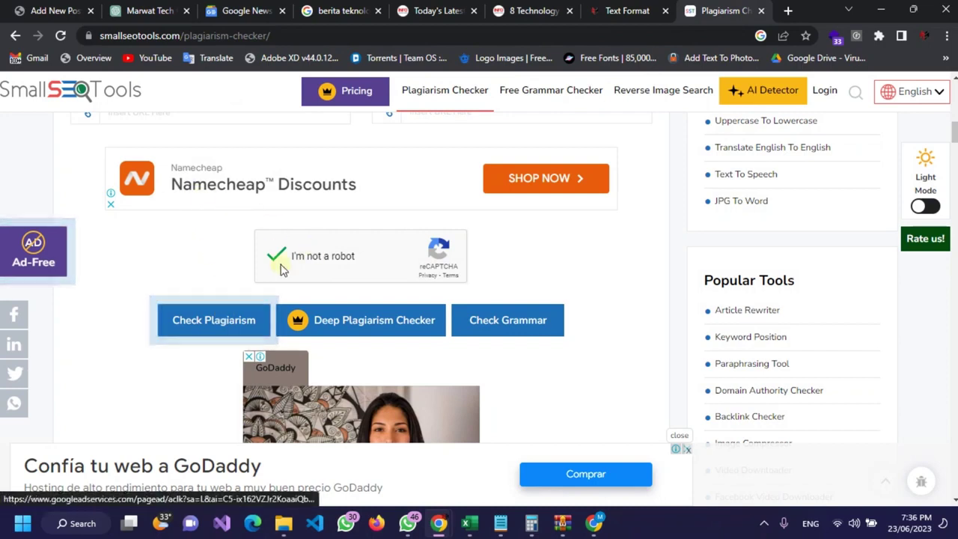
left_click(197, 318)
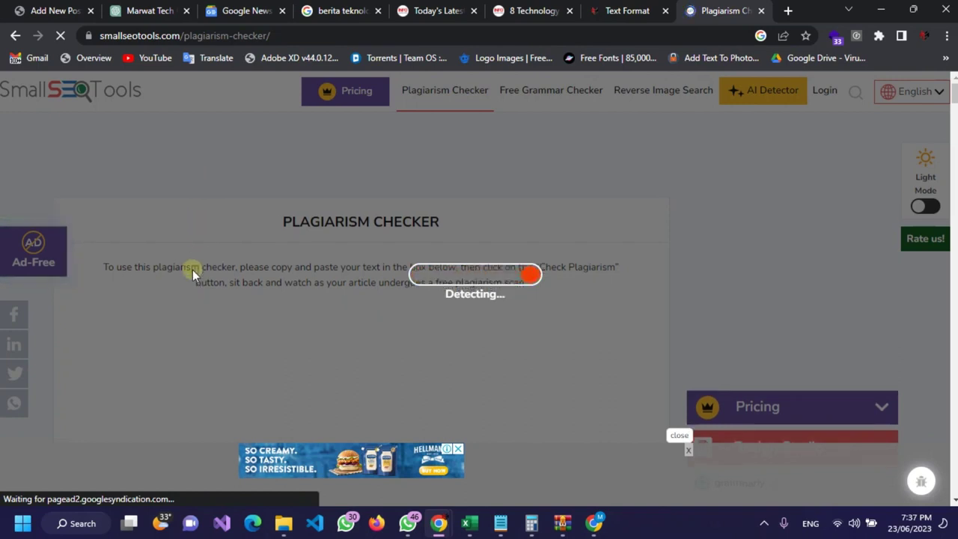
scroll(192, 270, "down", 5)
scroll(193, 270, "down", 8)
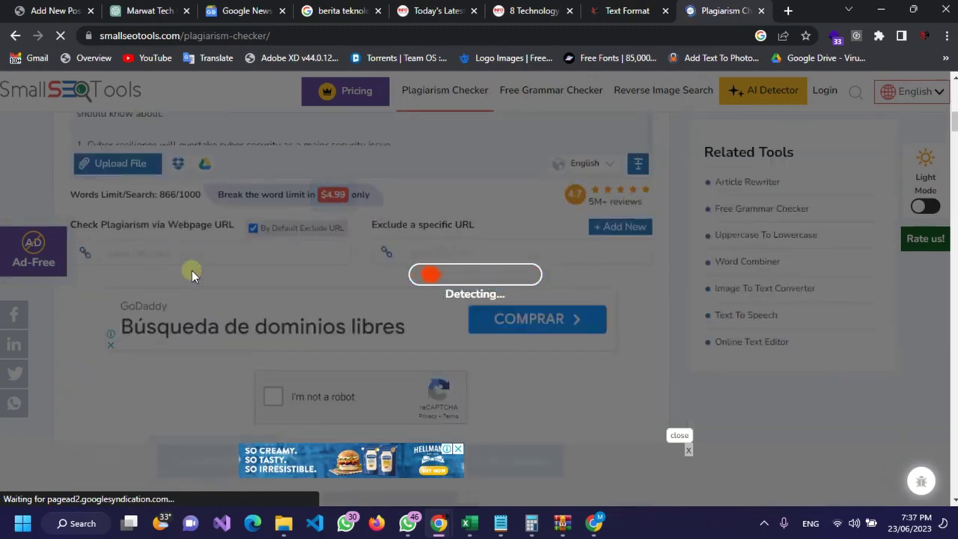
scroll(192, 270, "down", 6)
scroll(192, 270, "down", 3)
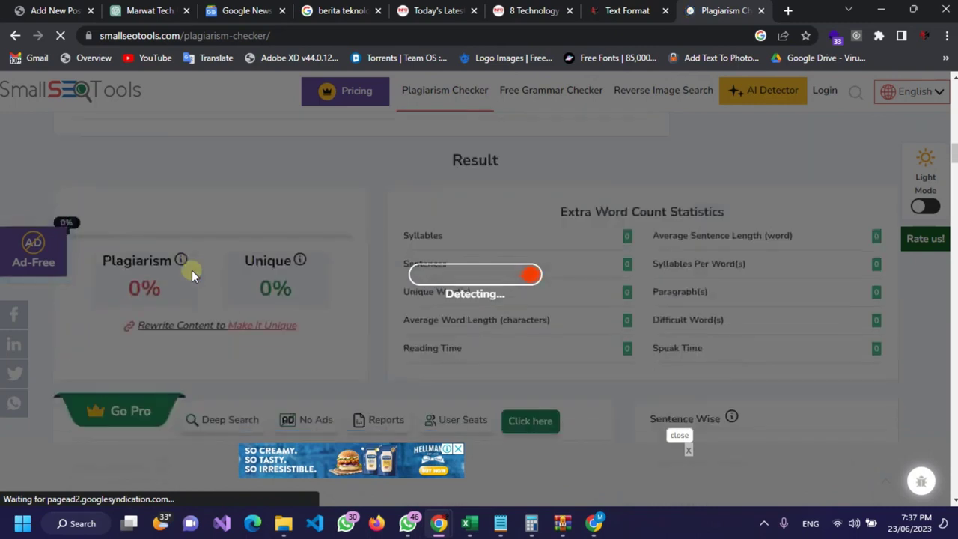
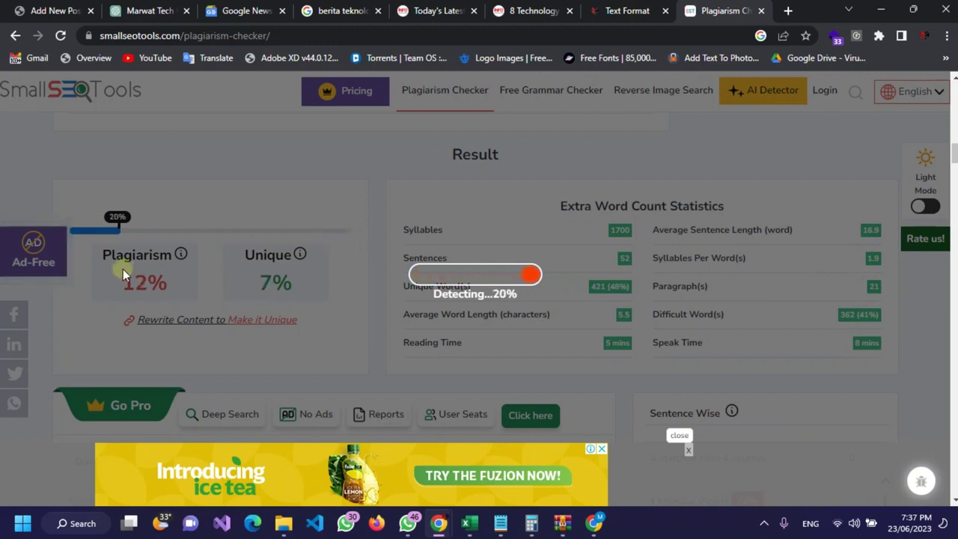
Step: Close the plagiarism results and select all of the 880-word article in Text Format
left_click(761, 11)
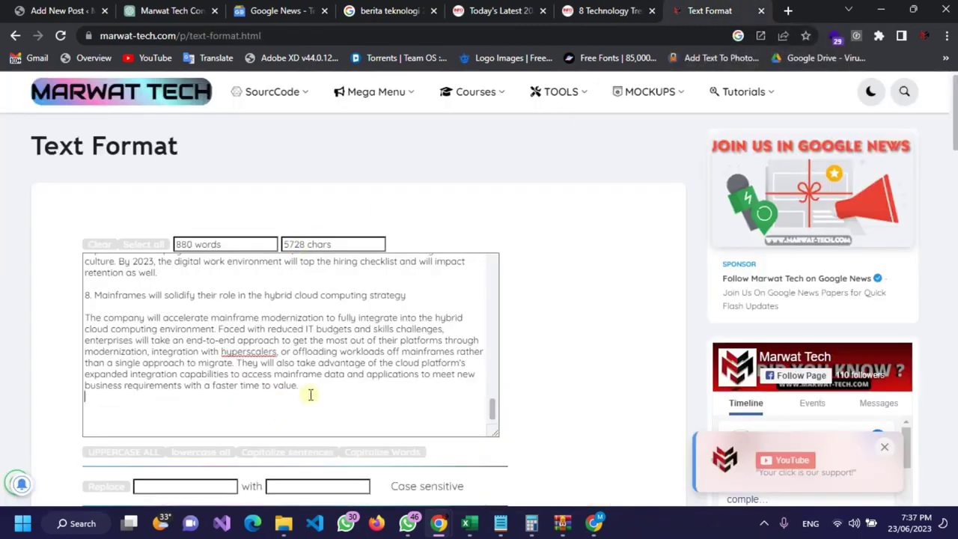
scroll(320, 386, "up", 20)
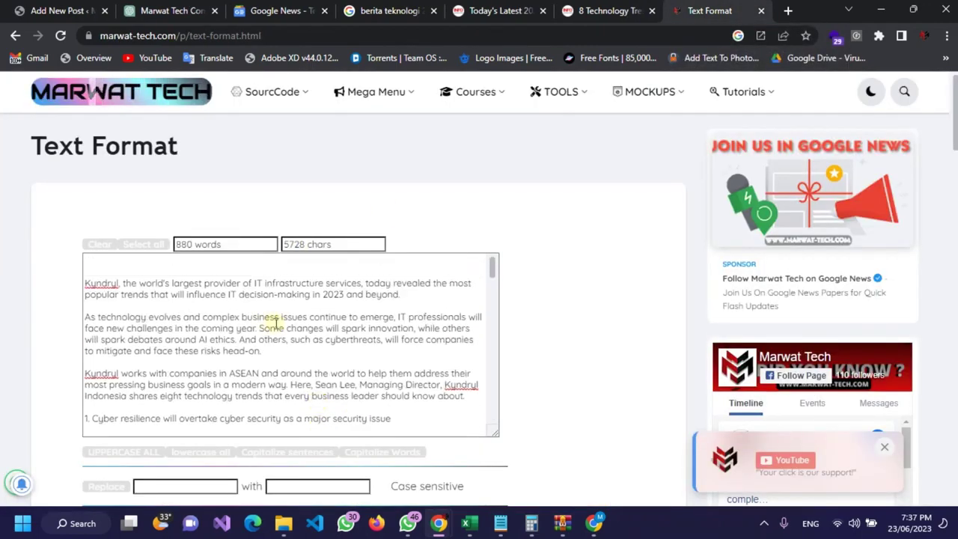
key("ctrl+a")
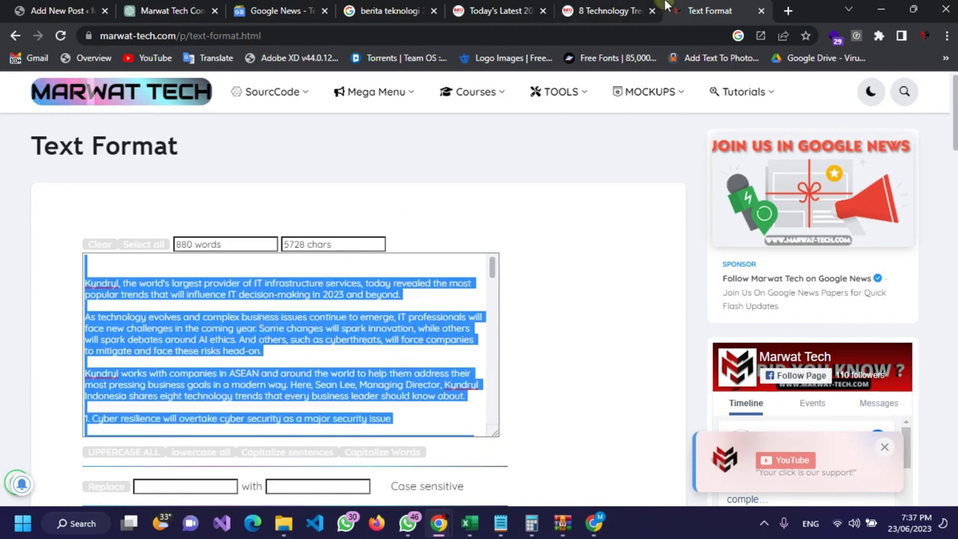
left_click(54, 10)
Step: Send ChatGPT the prompt "act as content writer expert"
left_click(191, 9)
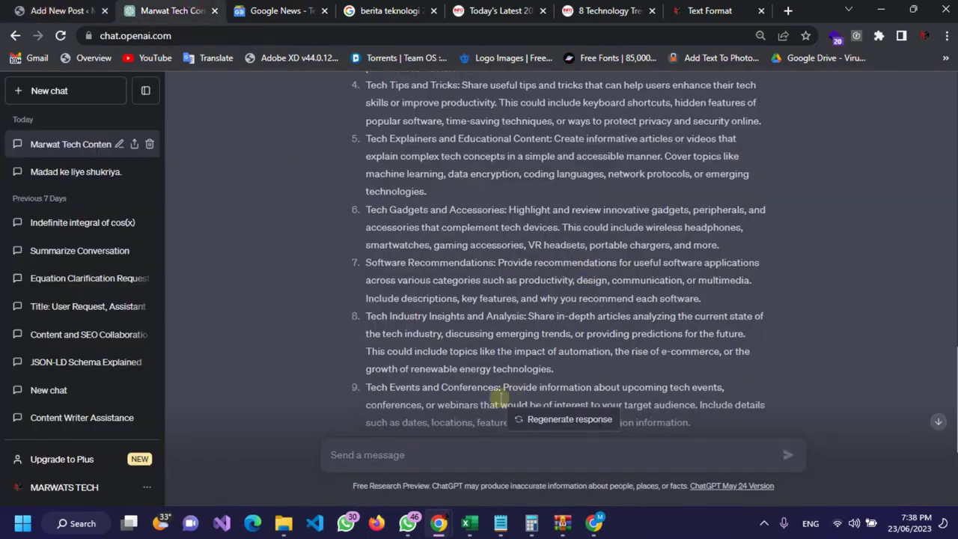
scroll(497, 401, "down", 1)
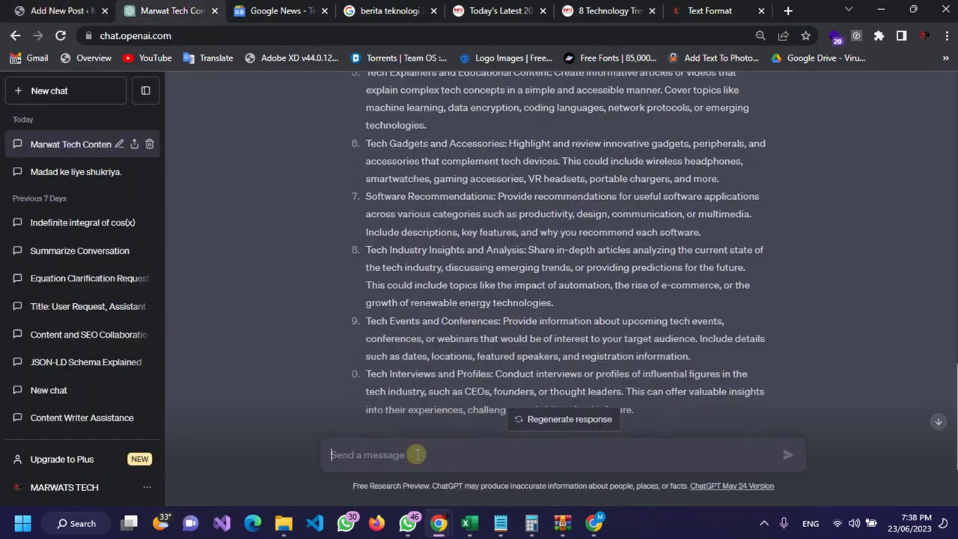
type("i w")
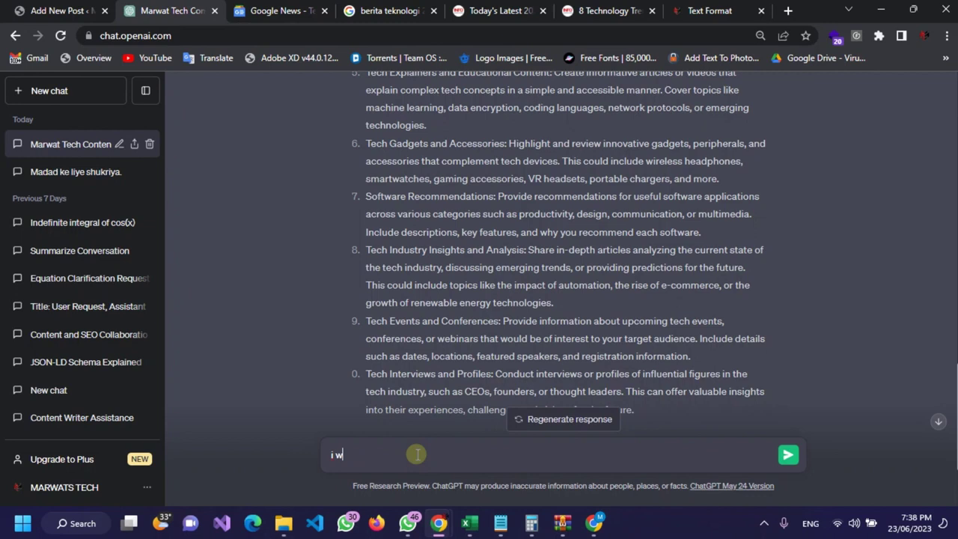
key("BackSpace")
type("act as content ")
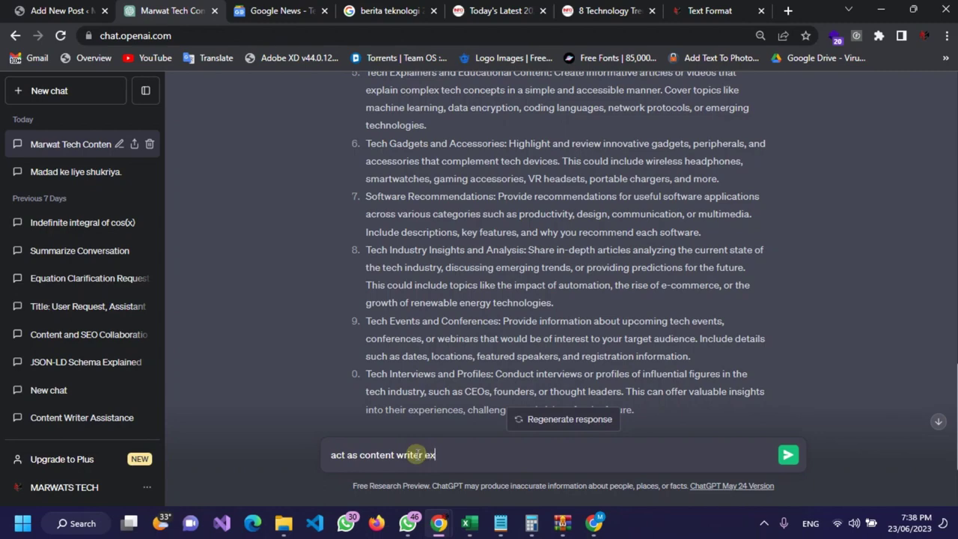
type("writer expert")
key("Return")
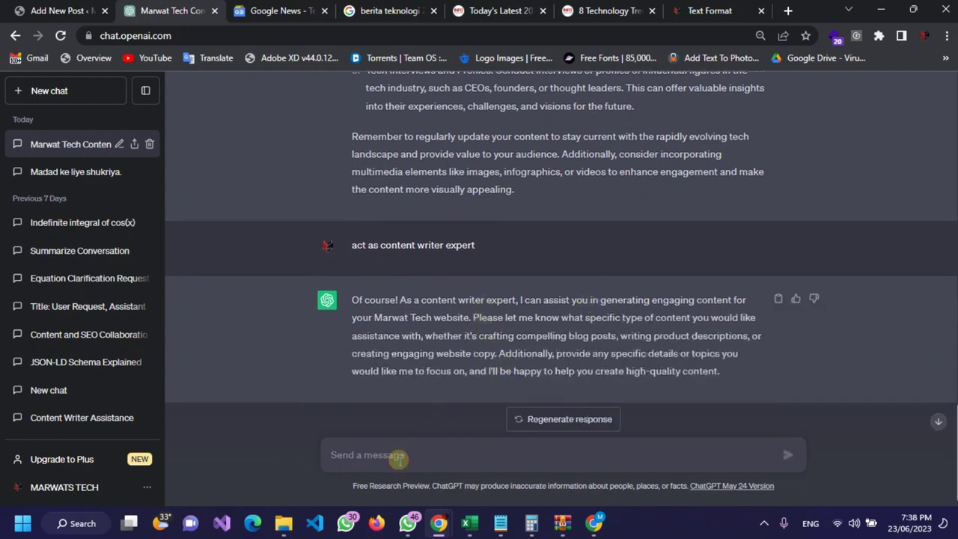
Step: Ask ChatGPT to rewrite the pasted article around the keyword "technology trend" at 1000 words
type("i will gi")
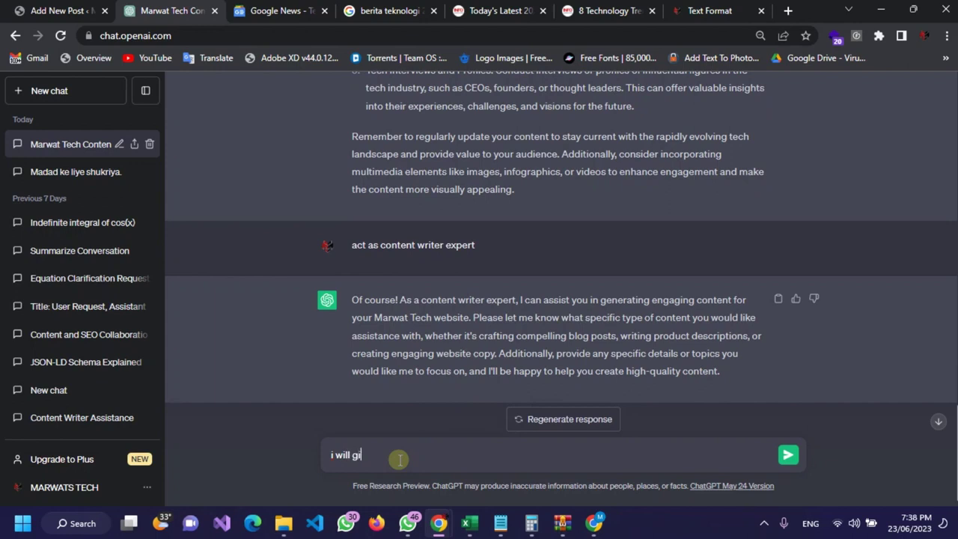
type("ve you article an")
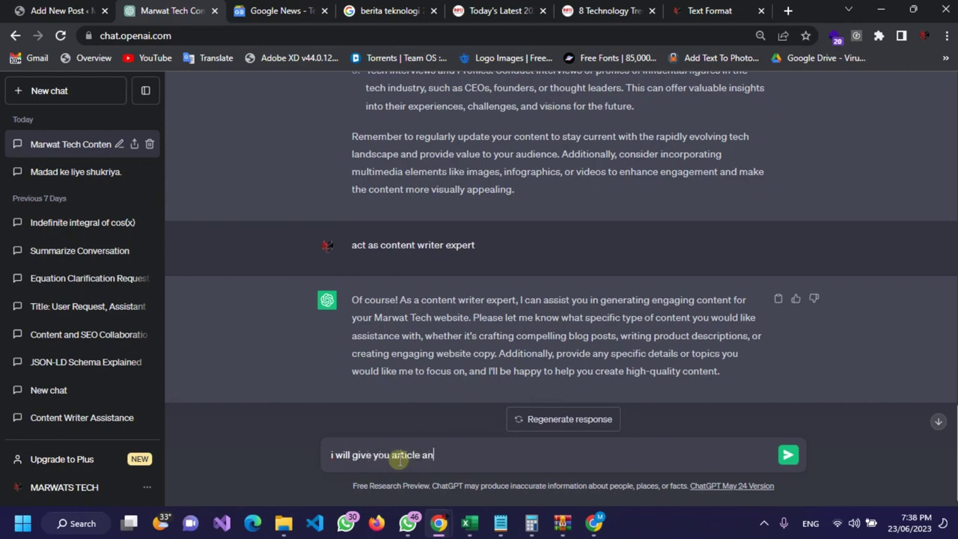
type("d you have improve it ")
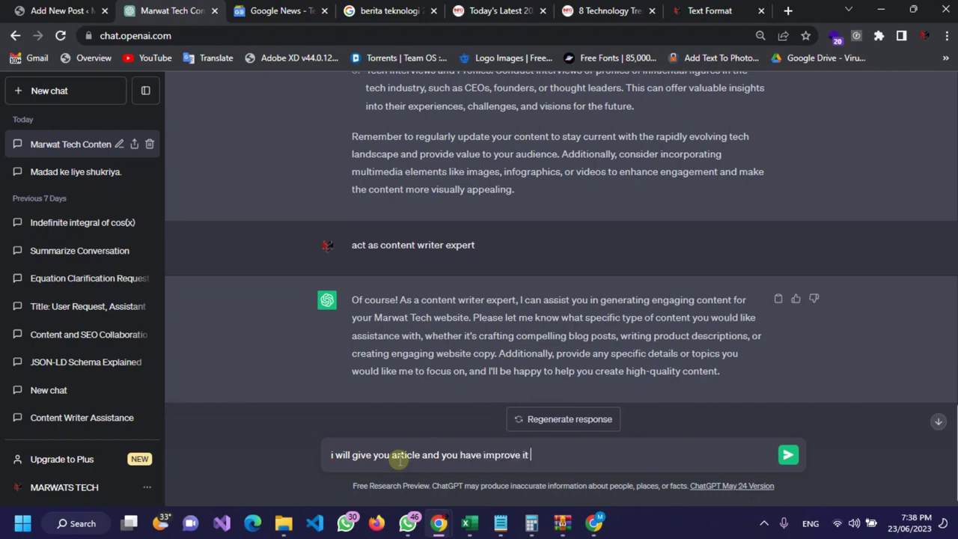
type("and focus on")
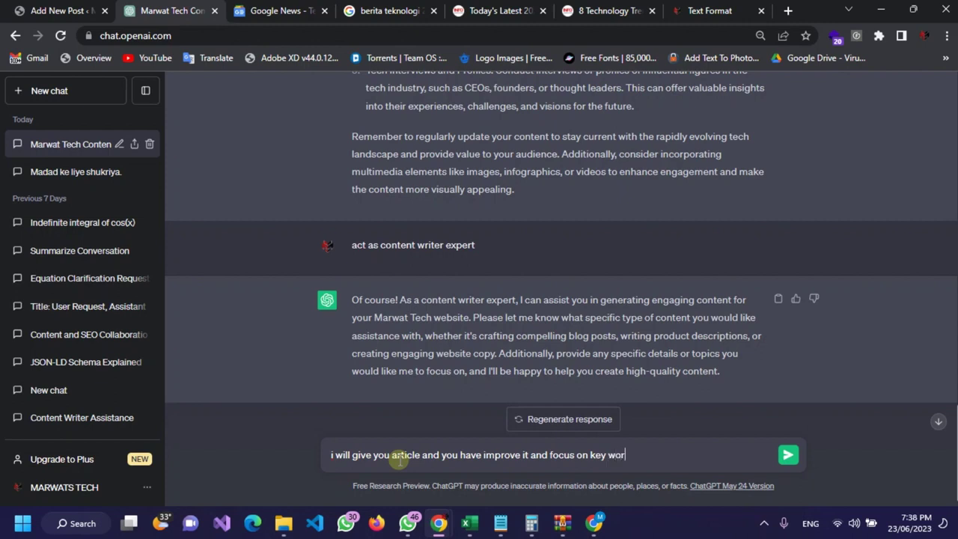
type("key word of technology trend")
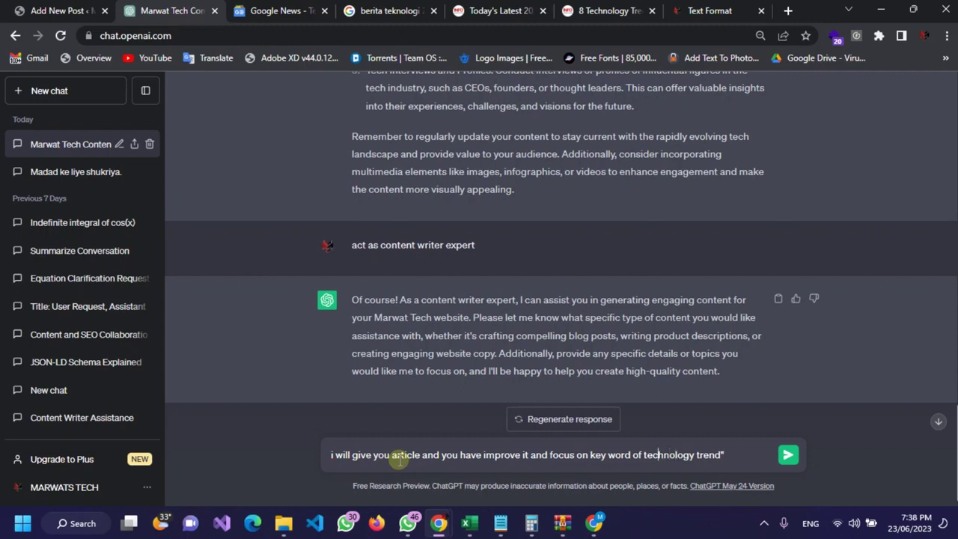
type("\"")
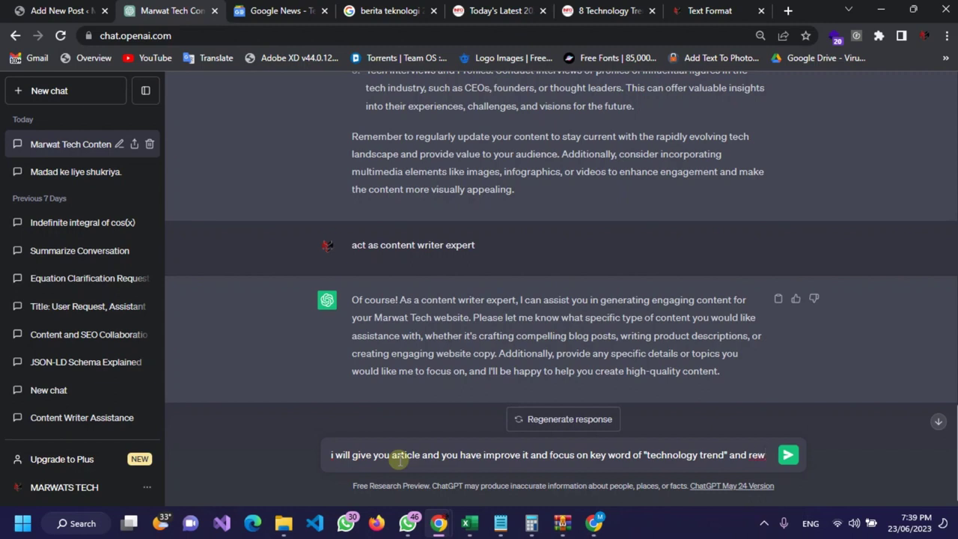
type("ite my")
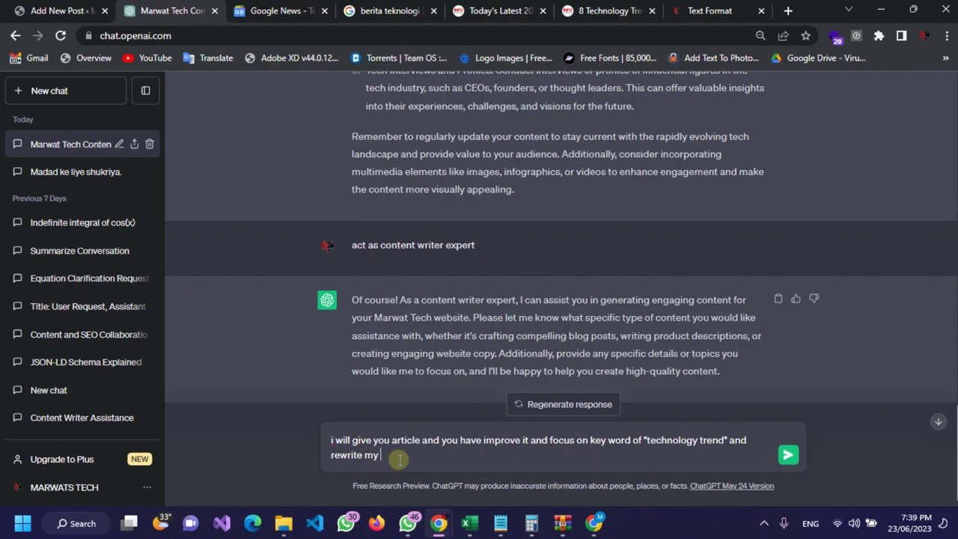
type(" article and iss po")
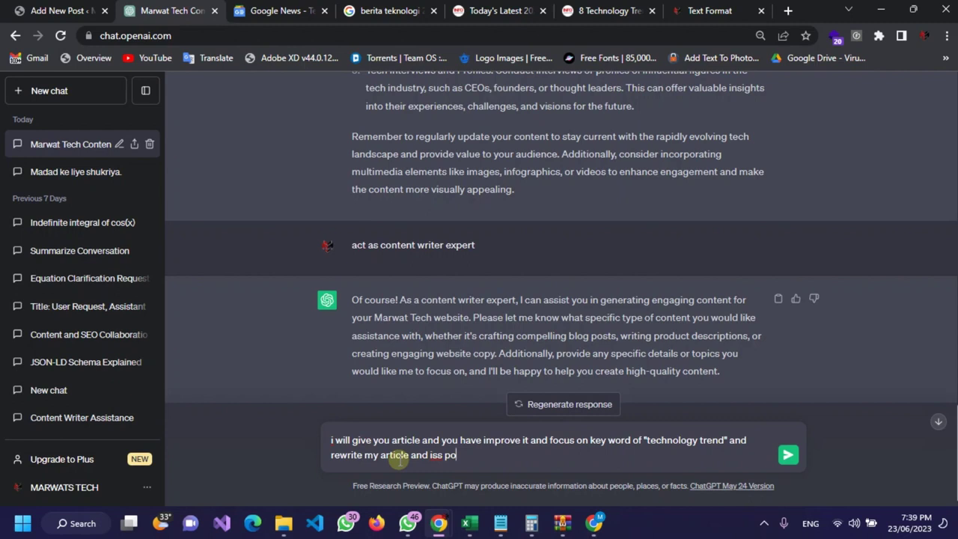
type("ssible make it 1000 words :")
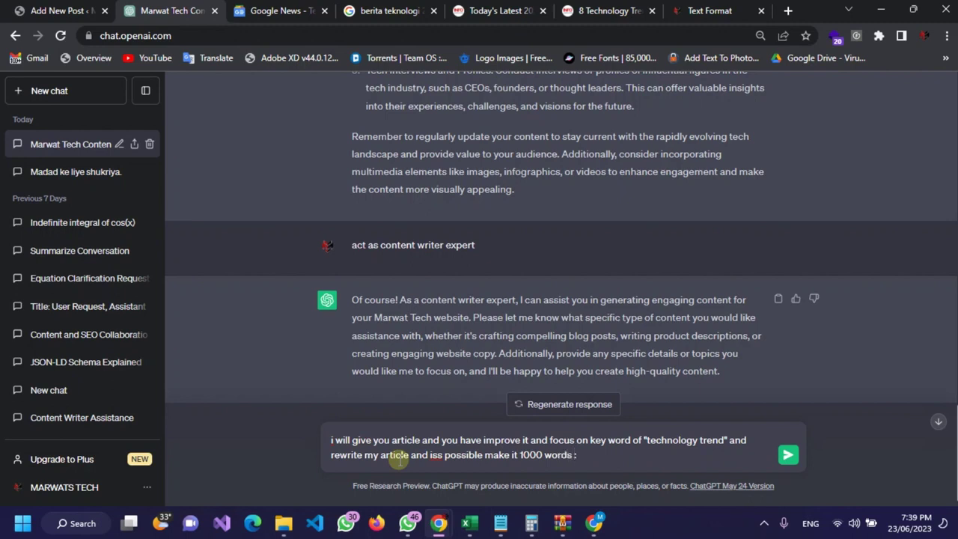
key("ctrl+v")
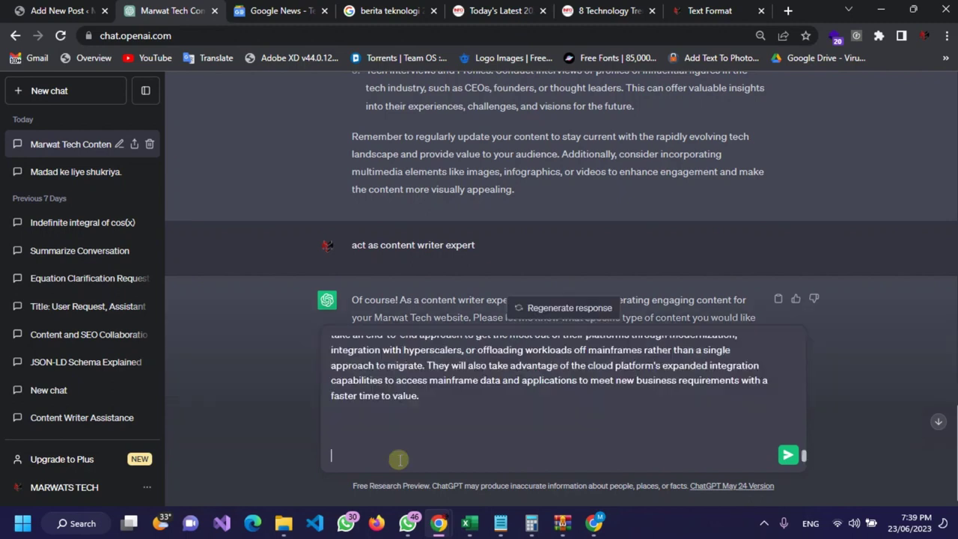
key("Return")
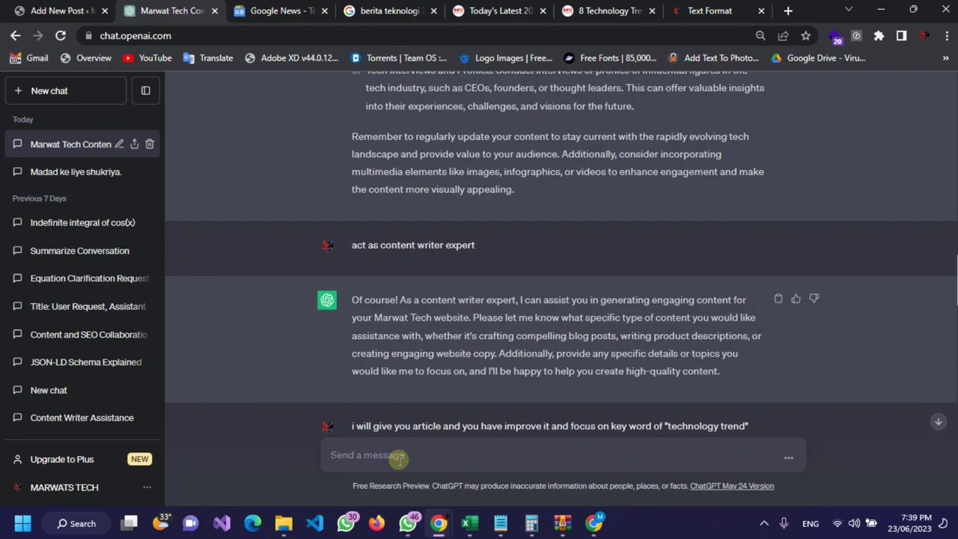
Step: Have ChatGPT finish the cut-off rewrite of the eight Kyndryl technology trends
scroll(521, 277, "down", 5)
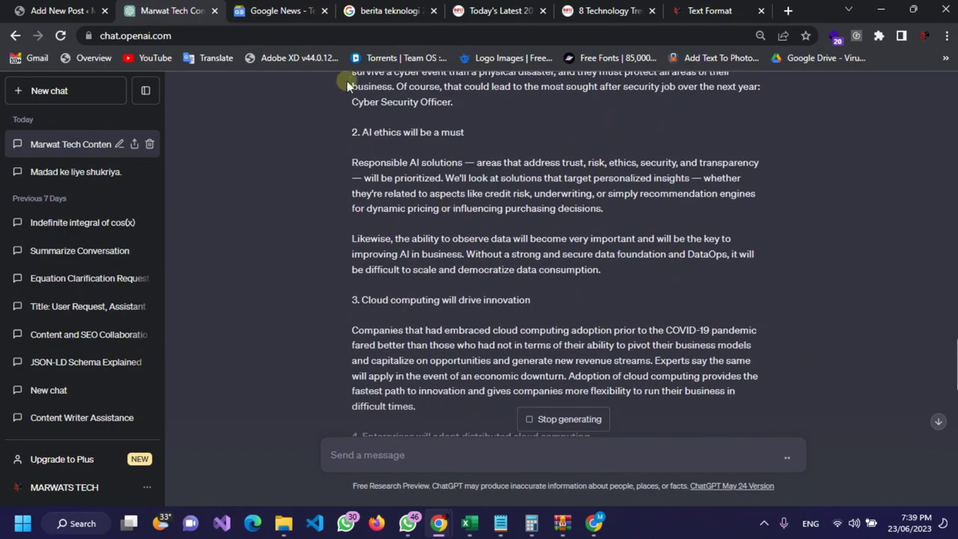
scroll(472, 176, "down", 6)
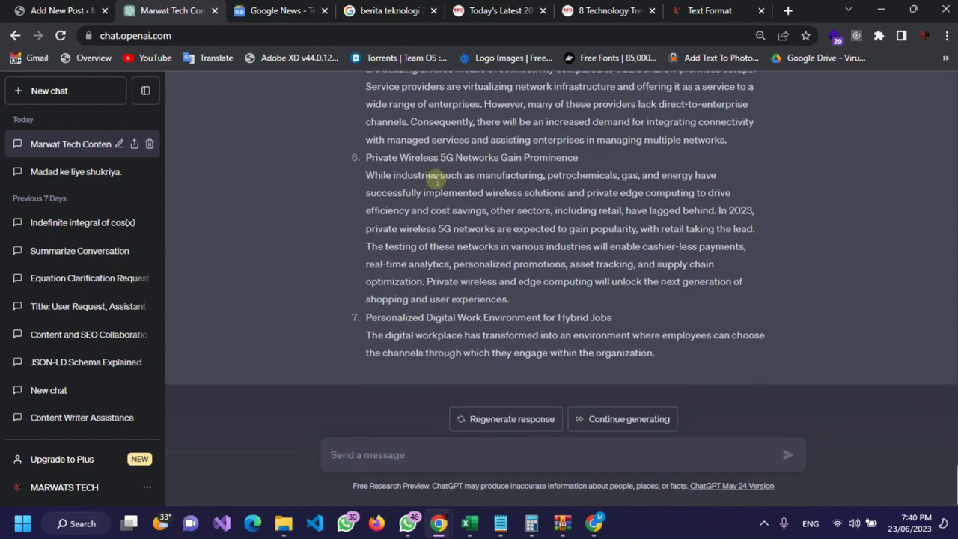
left_click(605, 421)
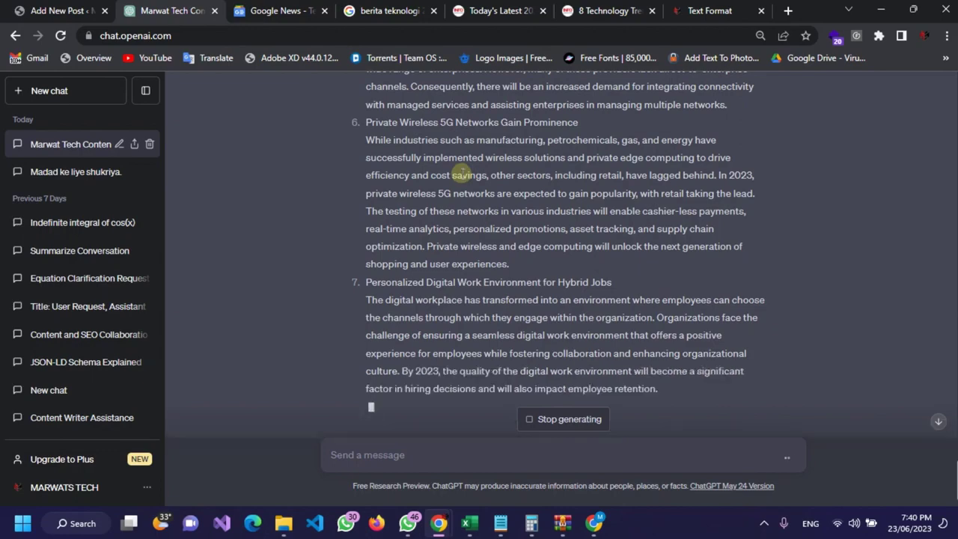
scroll(410, 110, "up", 10)
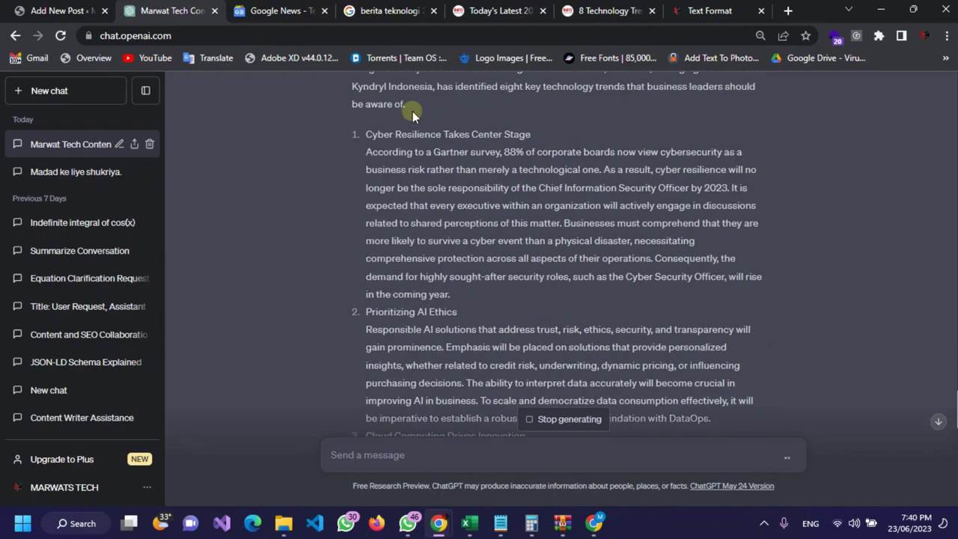
scroll(412, 113, "up", 2)
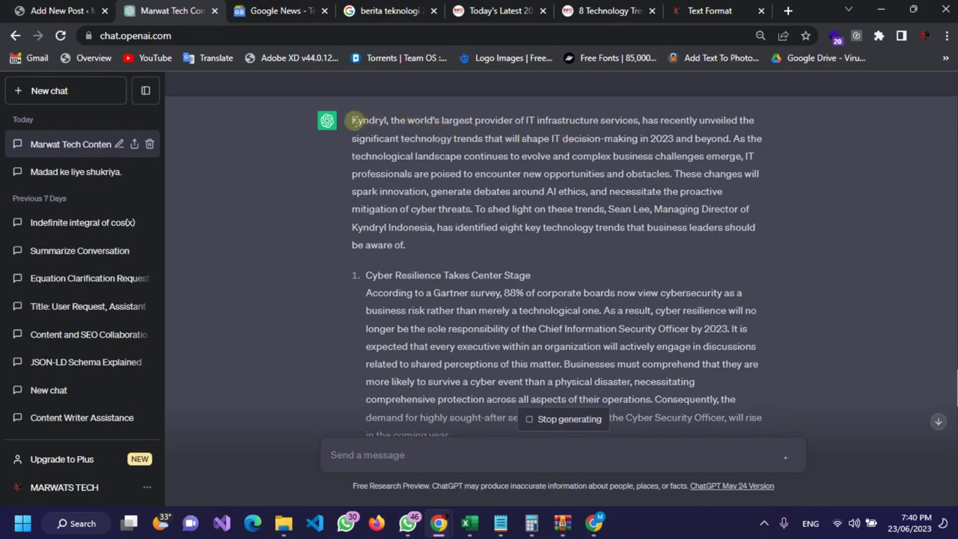
scroll(364, 169, "down", 12)
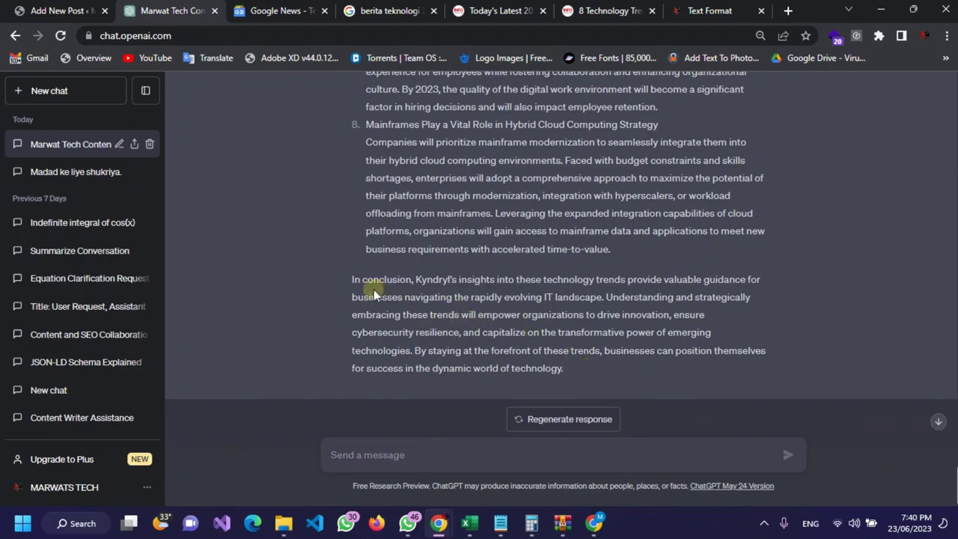
scroll(422, 163, "up", 12)
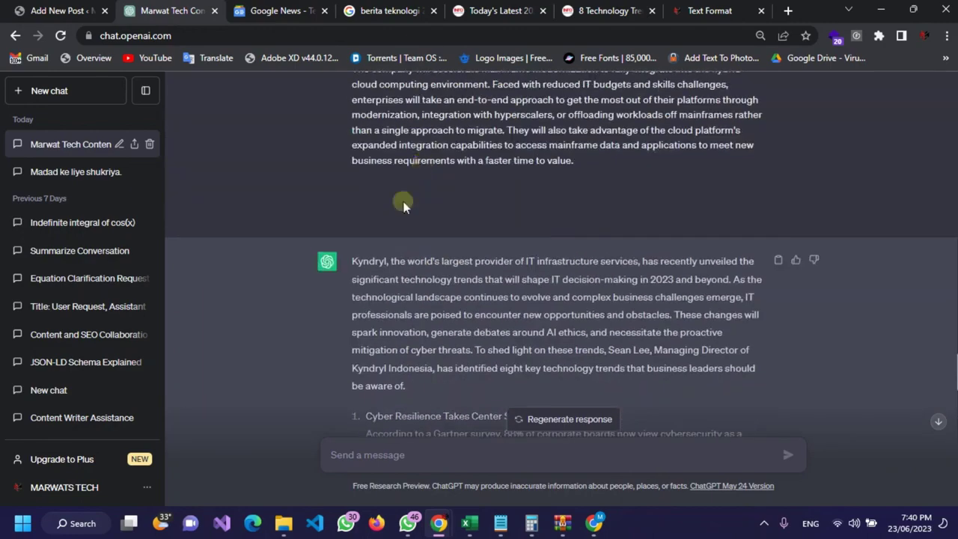
Step: Select the whole rewritten response and return to the Text Format and original article tabs
left_click_drag(351, 260, 470, 359)
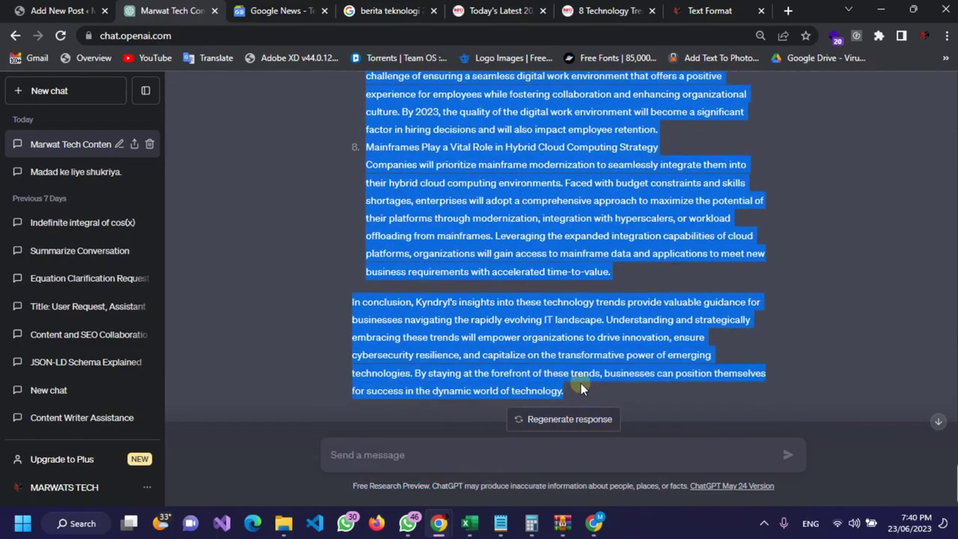
left_click(694, 11)
left_click(612, 9)
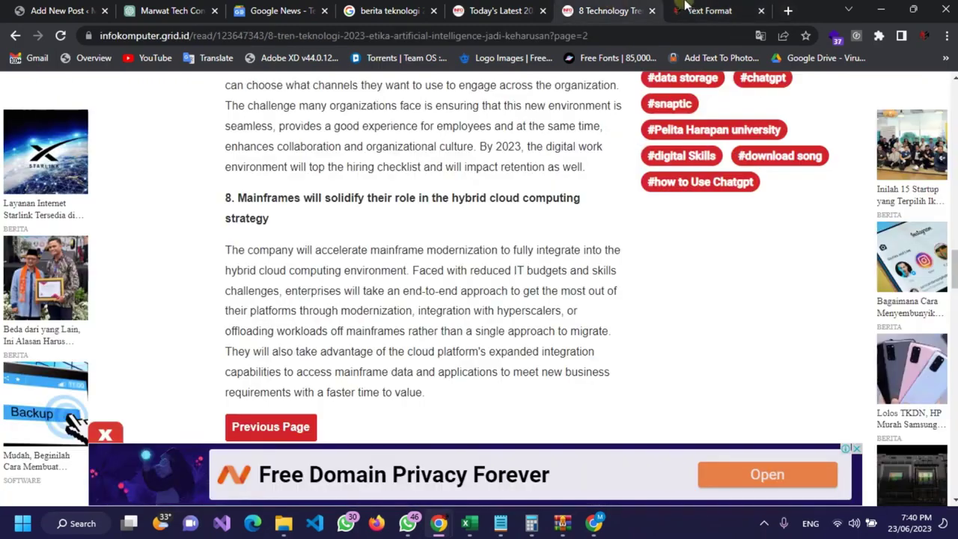
left_click(787, 11)
Step: Search for 'online AI plagiarism checker' and briefly try the Copyleaks result
type("online")
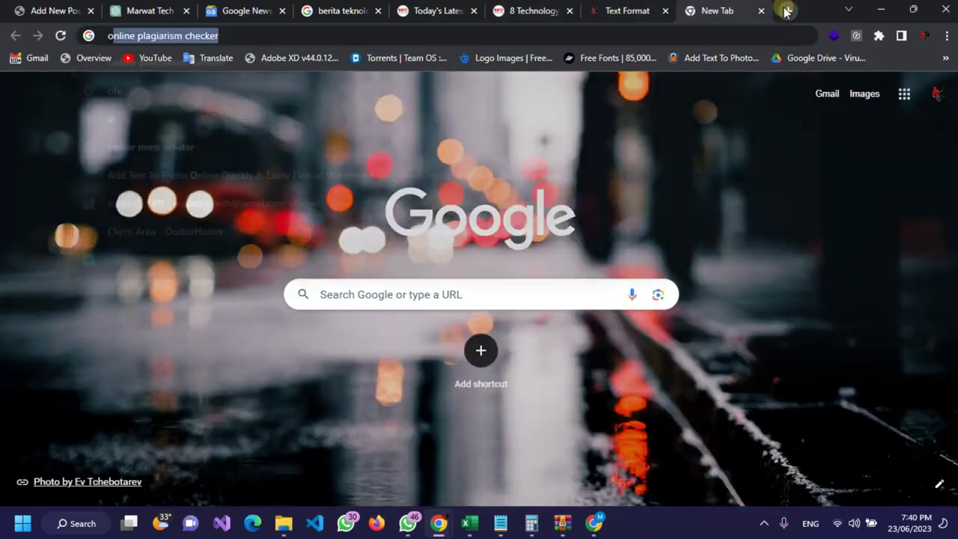
type(" AT")
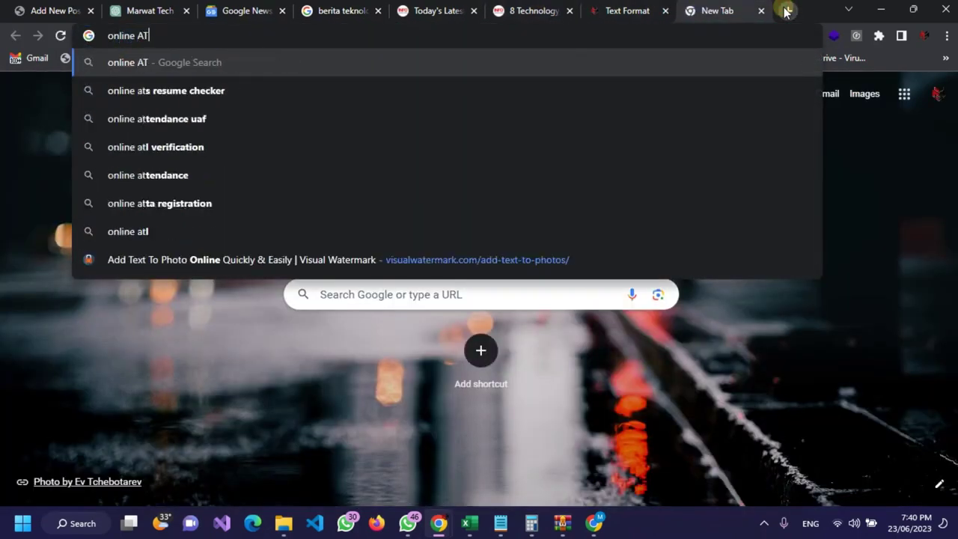
key("BackSpace")
type("I")
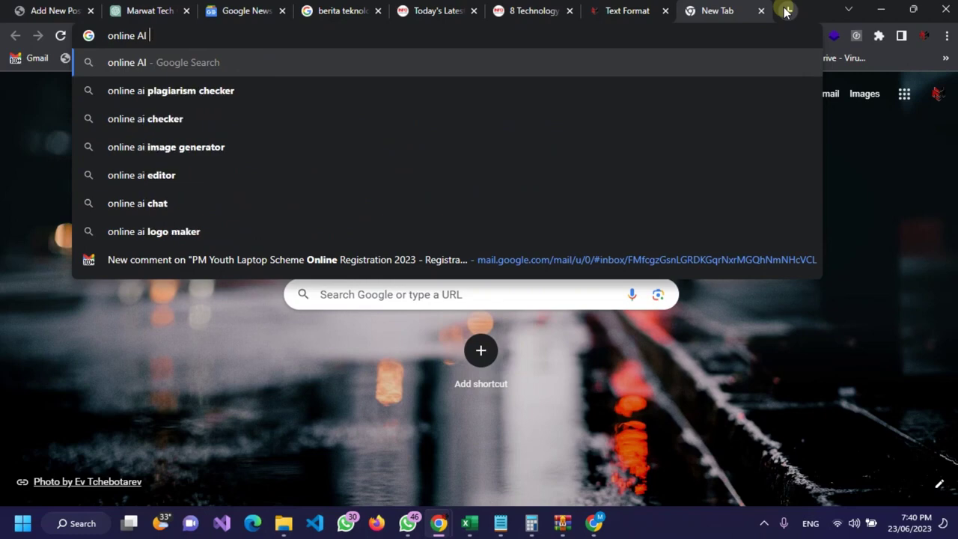
left_click(246, 96)
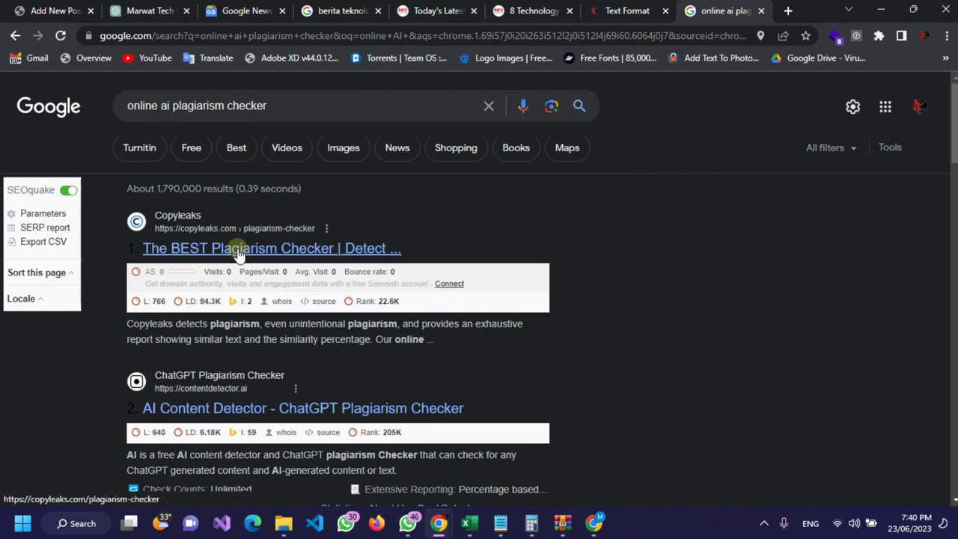
left_click(238, 255)
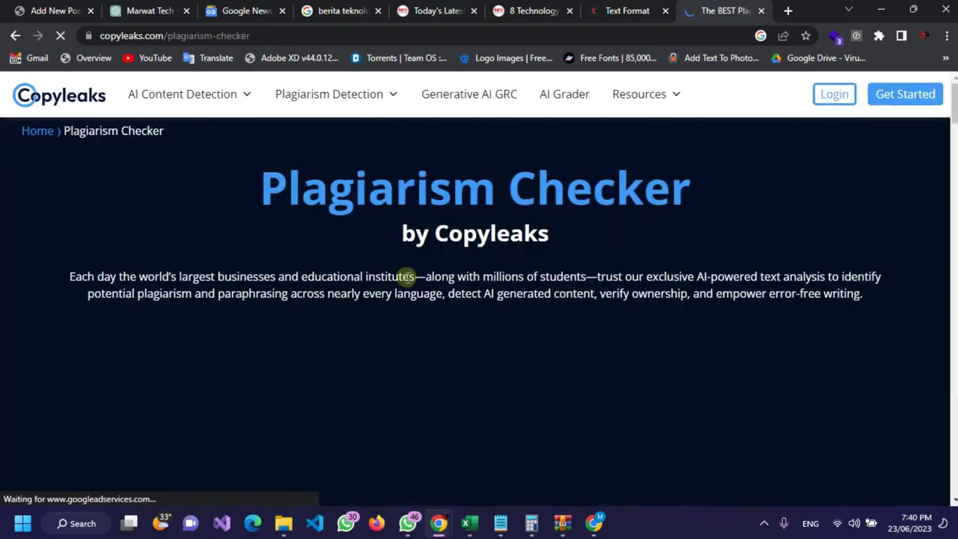
scroll(410, 277, "down", 10)
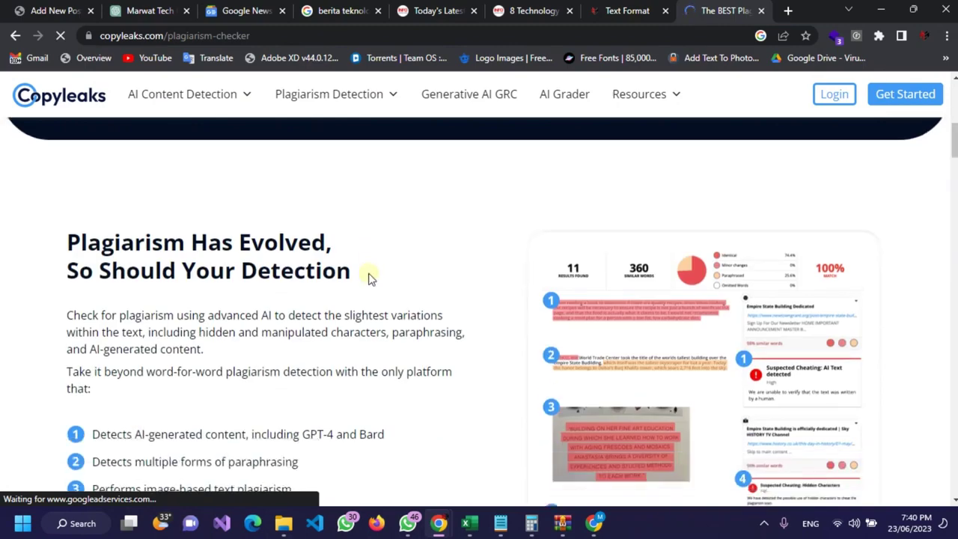
left_click(15, 36)
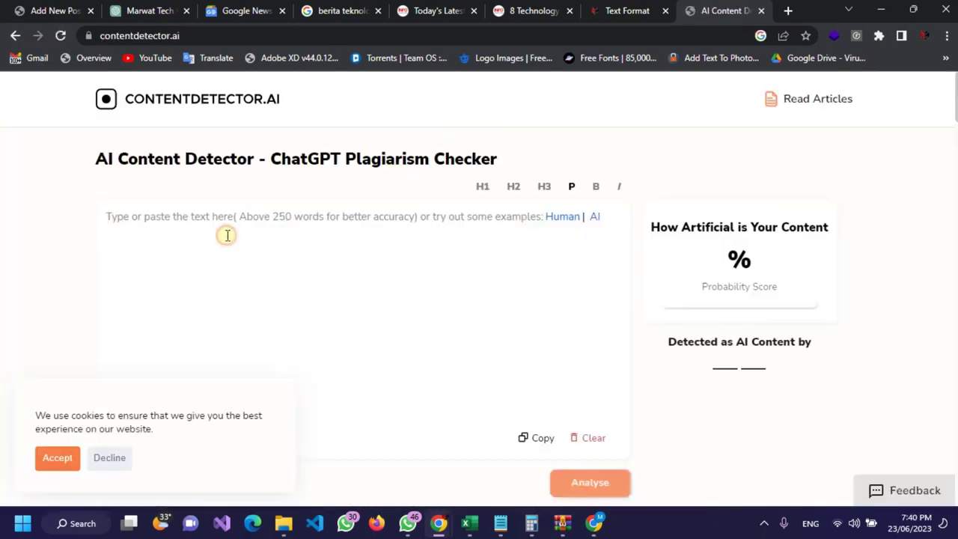
Step: Paste the 809-word rewritten article into ContentDetector.ai and run Analyse
left_click(227, 235)
key("ctrl+v")
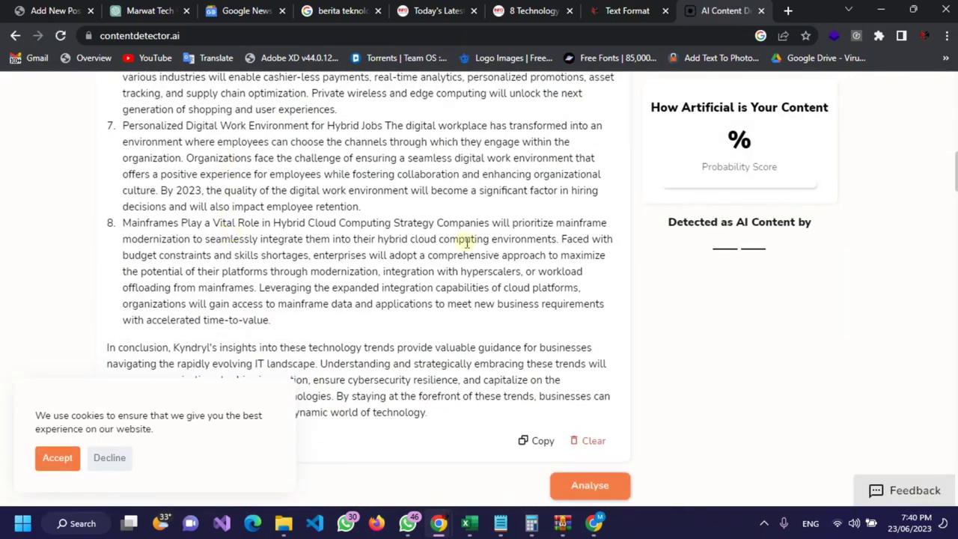
scroll(466, 241, "down", 2)
left_click(590, 351)
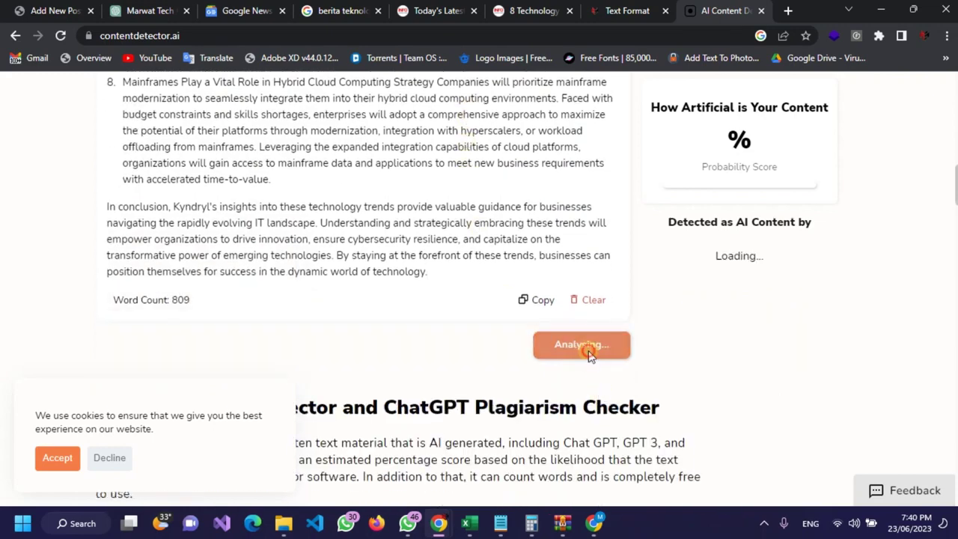
Step: Load the SmallSEOTools plagiarism checker in a new tab
scroll(395, 237, "up", 1)
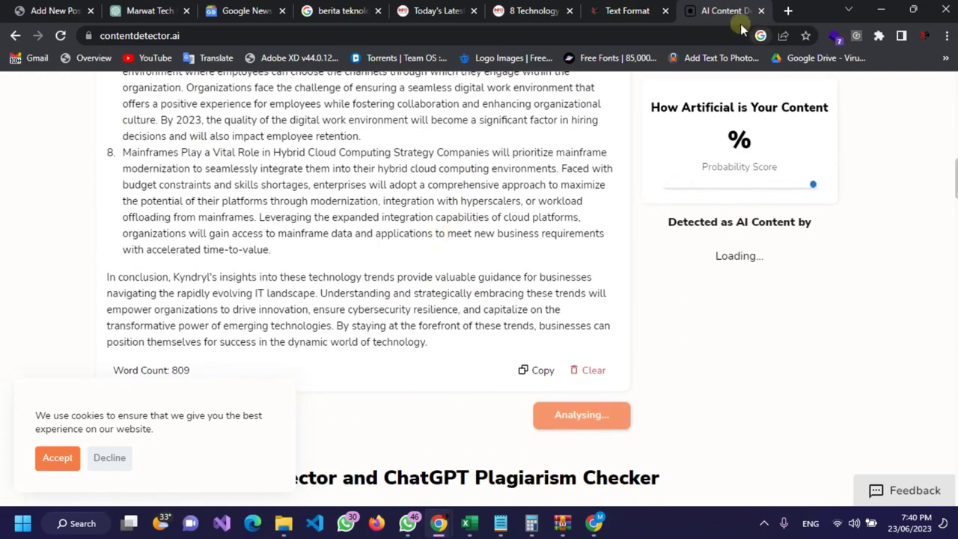
left_click(790, 11)
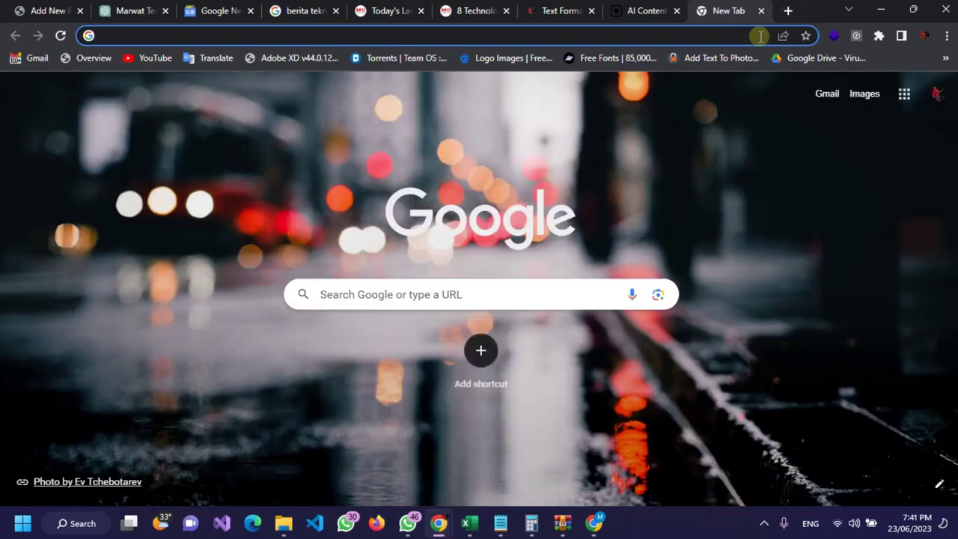
type("pla")
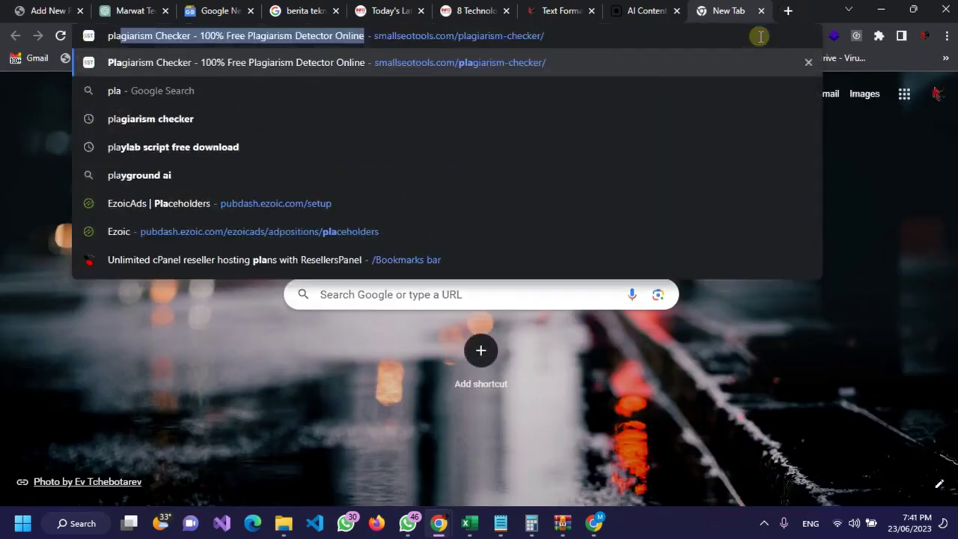
key("Return")
Step: Replace the Text Format text with the 819-word rewritten article, then go to the checker
left_click(561, 10)
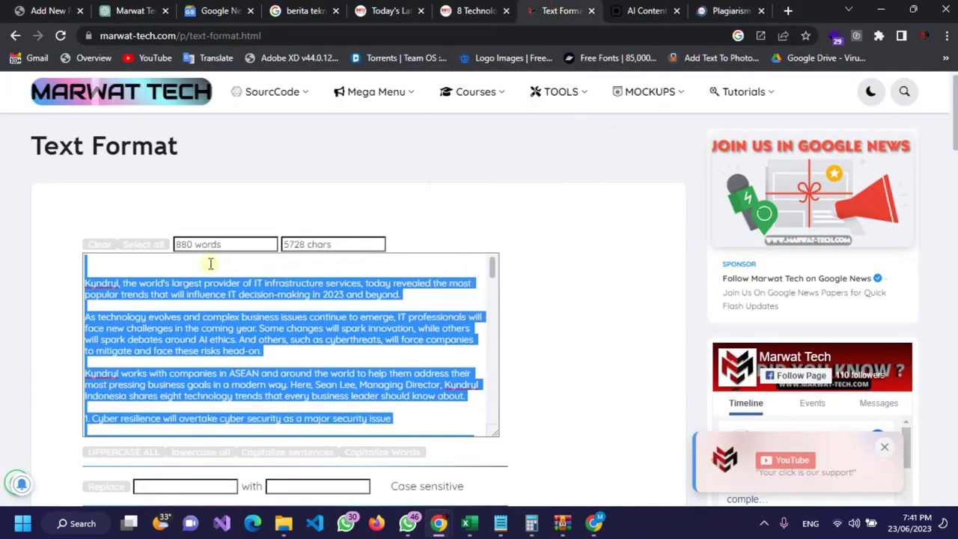
key("ctrl+v")
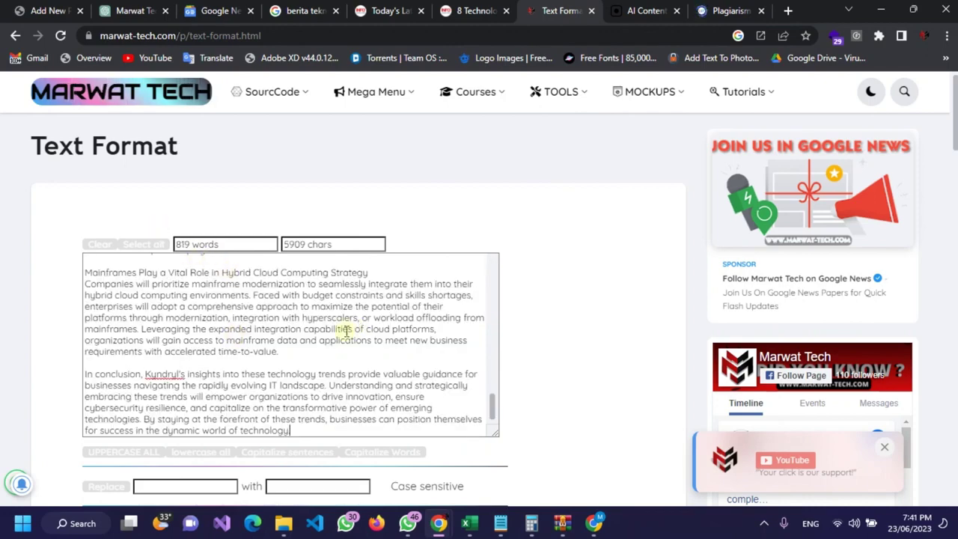
scroll(346, 331, "up", 15)
key("ctrl+Tab")
key("ctrl+Tab")
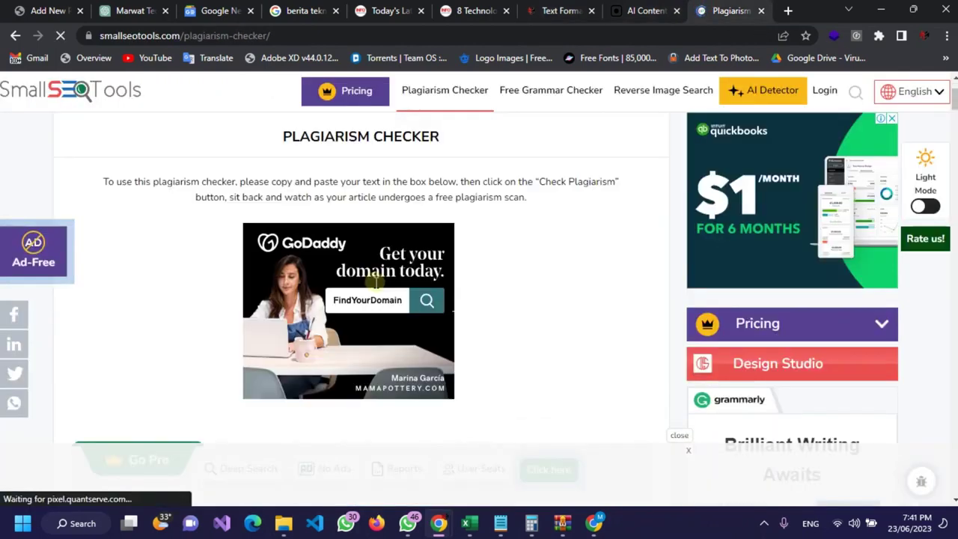
Step: Paste the 807-word rewritten article into SmallSEOTools and start Check Plagiarism
scroll(258, 274, "down", 3)
scroll(188, 344, "down", 3)
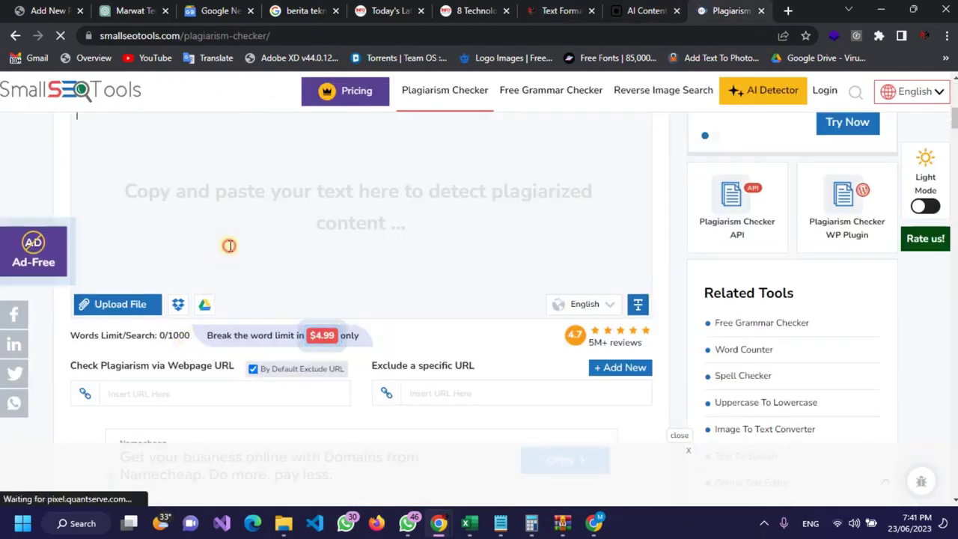
key("ctrl+v")
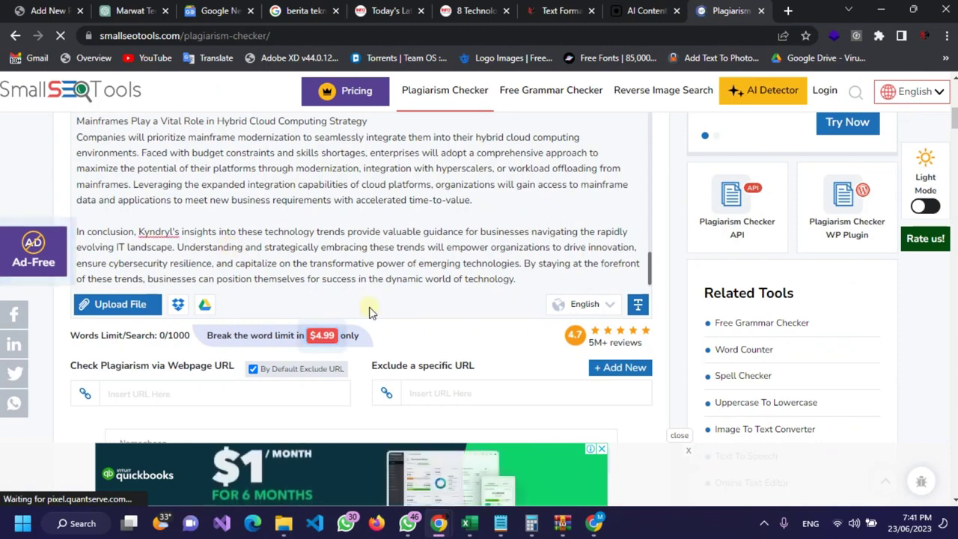
scroll(374, 315, "down", 2)
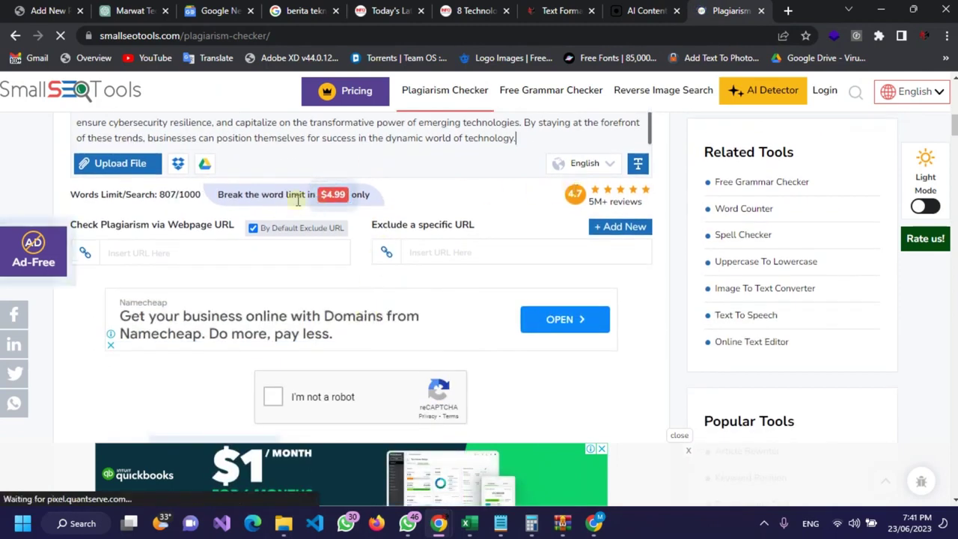
scroll(302, 275, "down", 1)
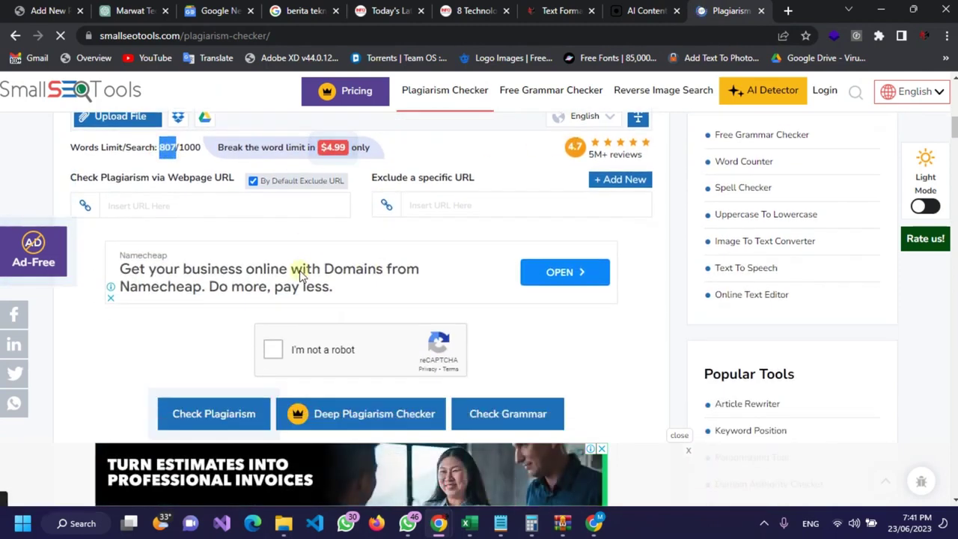
scroll(299, 275, "down", 1)
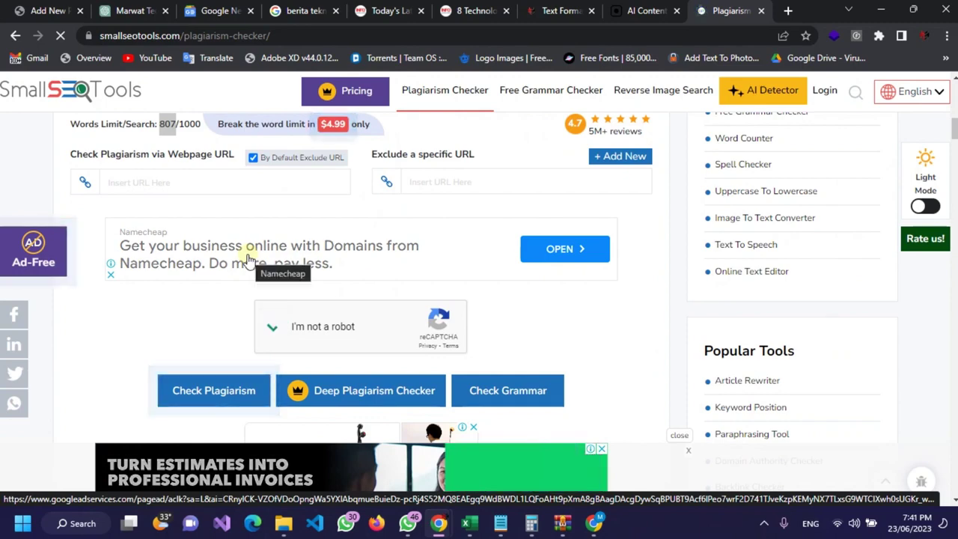
left_click(205, 398)
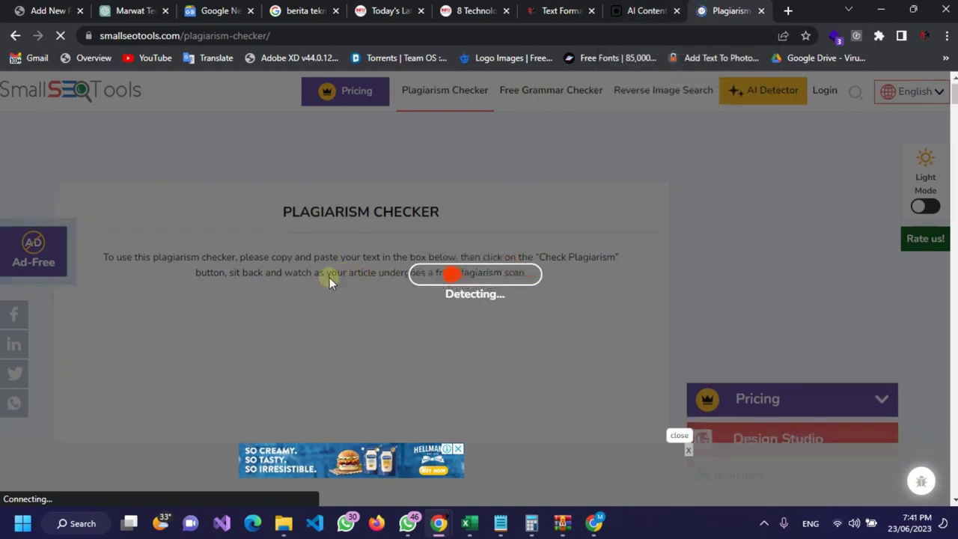
Step: Scroll down to the Result section showing 2% plagiarism and 7% unique so far
scroll(244, 262, "down", 6)
scroll(244, 262, "down", 7)
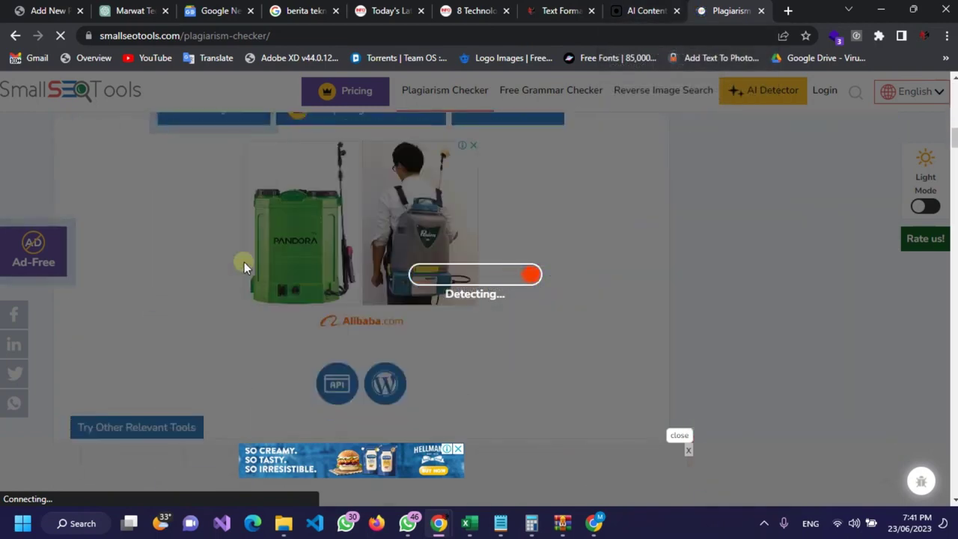
scroll(244, 262, "down", 3)
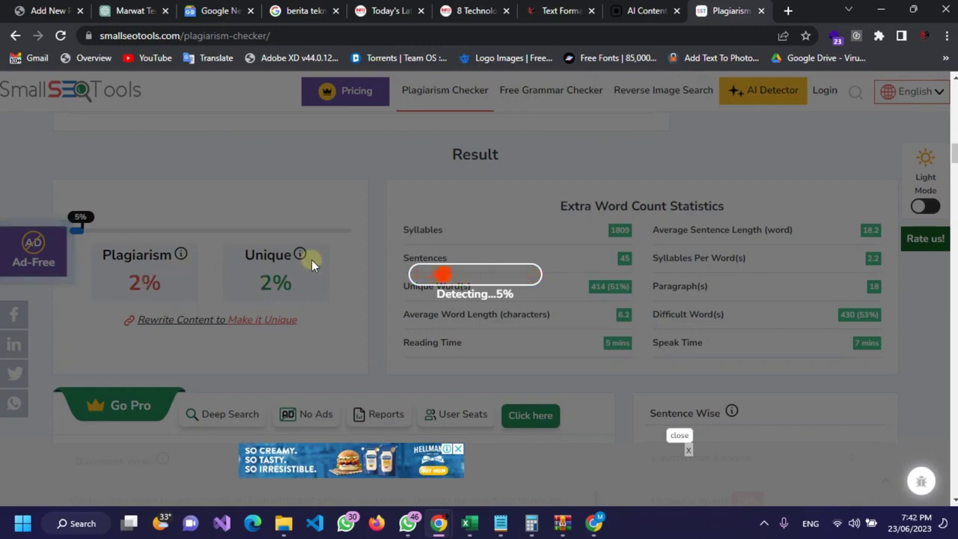
Step: Read the explanation of ContentDetector.ai's 18.3% Likely Human Content verdict, then return to the plagiarism results
left_click(640, 13)
scroll(242, 266, "up", 4)
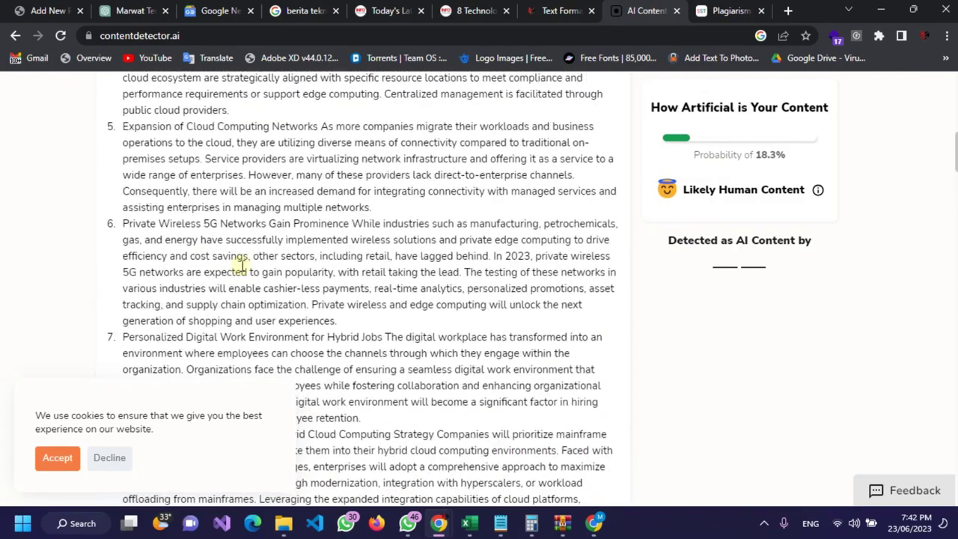
scroll(232, 285, "down", 5)
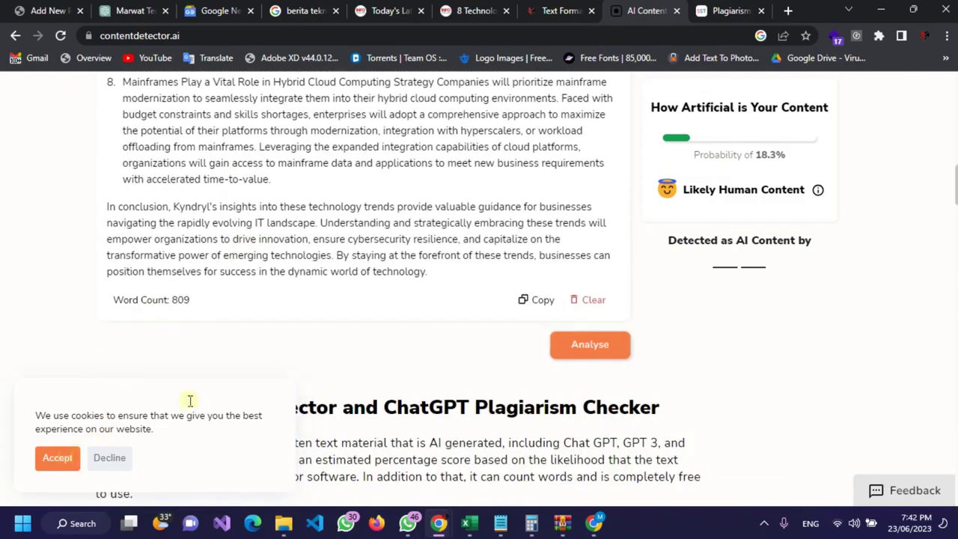
scroll(460, 263, "up", 5)
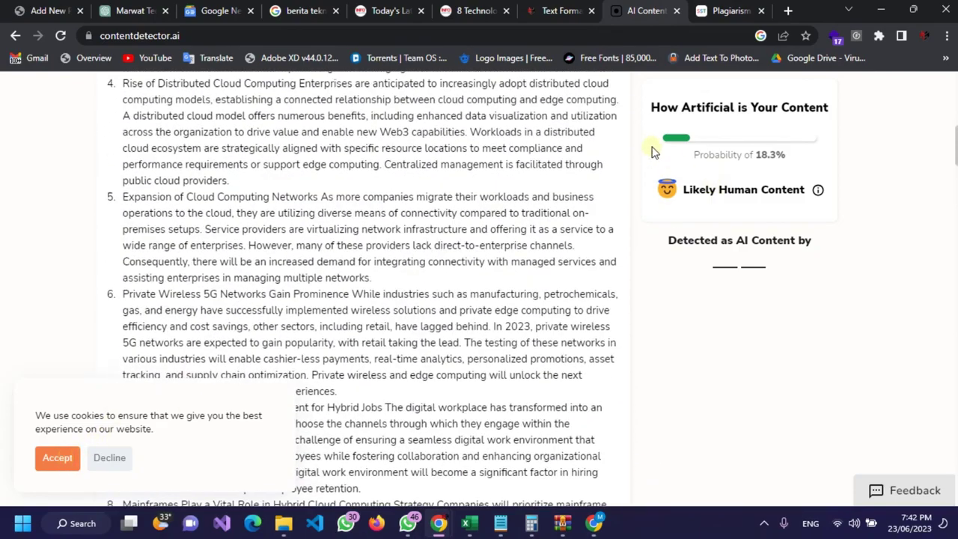
scroll(651, 152, "up", 6)
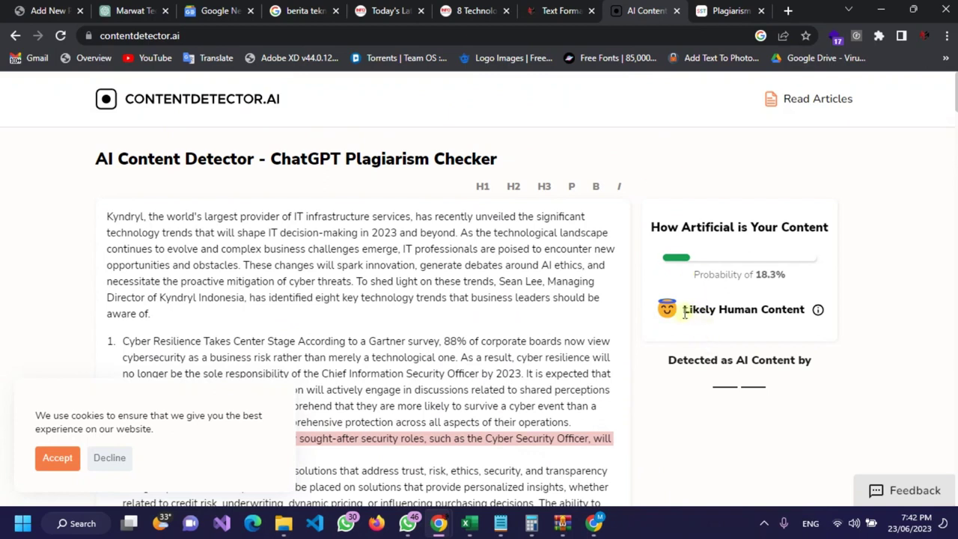
left_click_drag(687, 314, 720, 306)
left_click(740, 313)
mouse_move(819, 313)
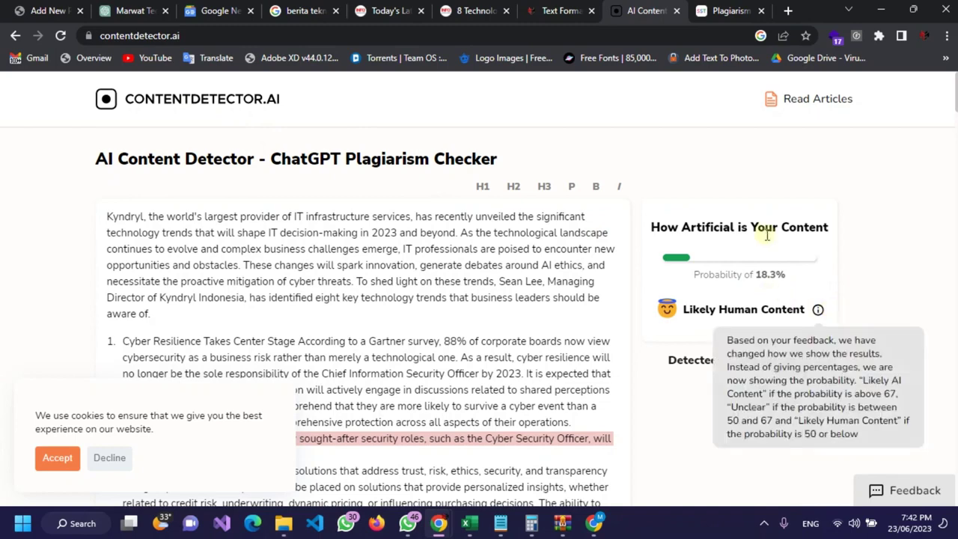
left_click(729, 12)
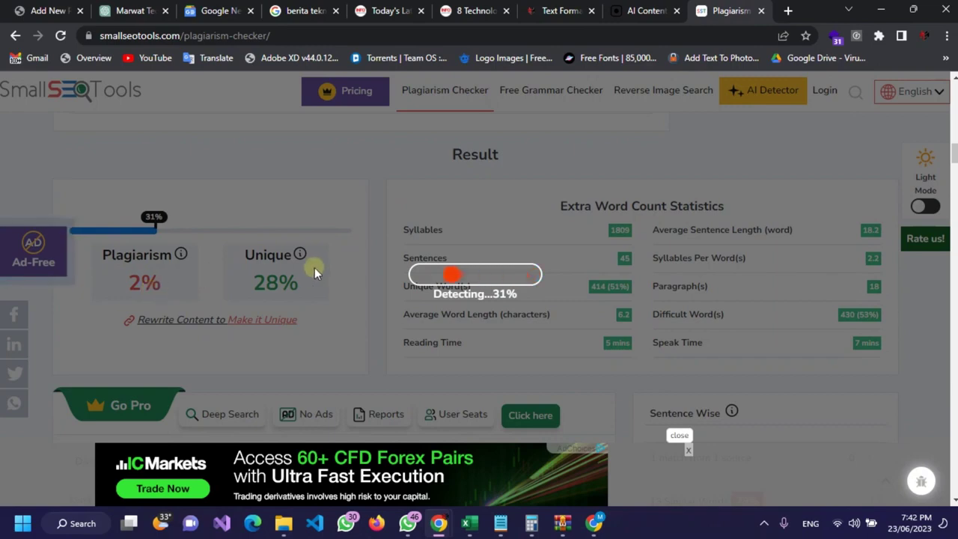
Step: Recheck the plagiarism scan at 42% with 2% plagiarism, then open the WordPress post draft
left_click(615, 14)
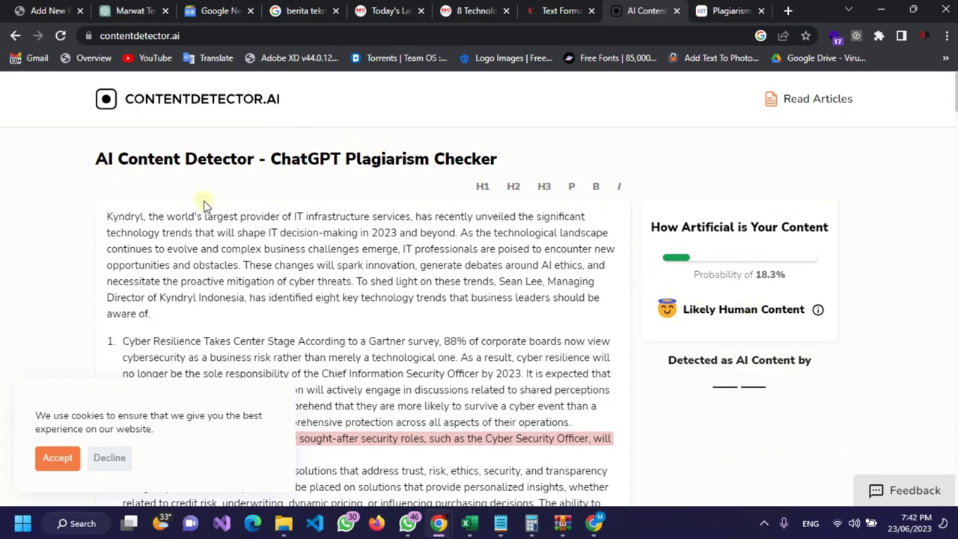
left_click(715, 9)
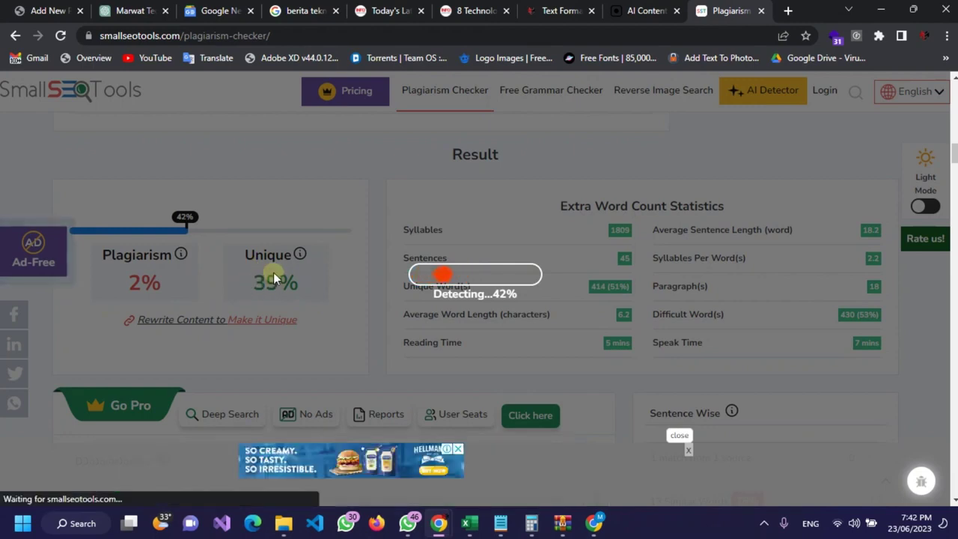
left_click(39, 12)
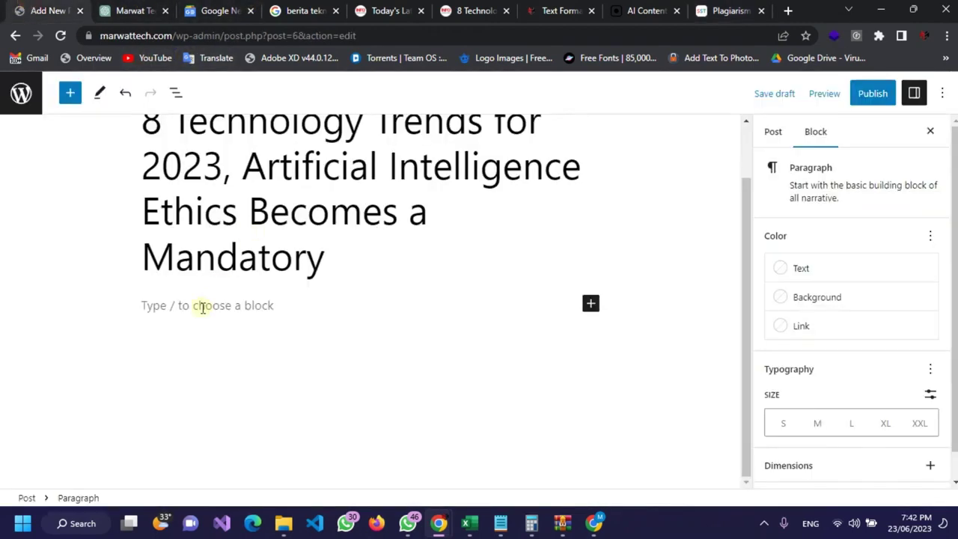
Step: Paste the rewritten Kyndryl article into the post body and review its intro, eight trends and conclusion
key("ctrl+v")
scroll(305, 231, "up", 5)
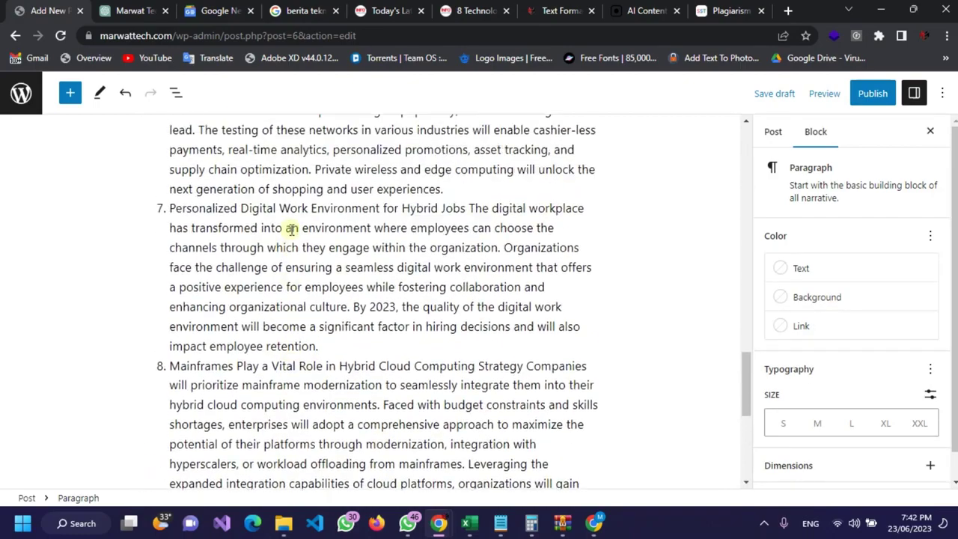
scroll(291, 230, "up", 12)
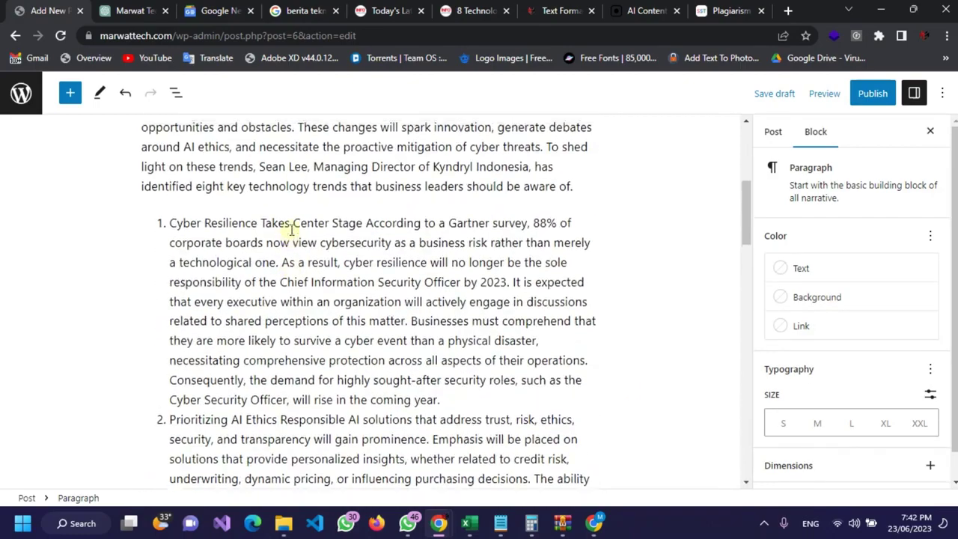
scroll(291, 230, "up", 4)
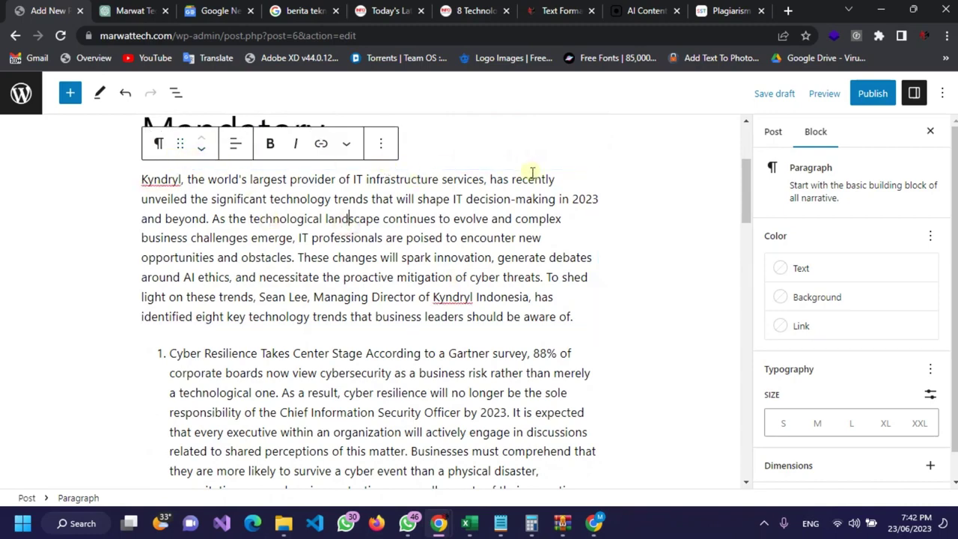
scroll(528, 187, "up", 2)
scroll(322, 307, "up", 1)
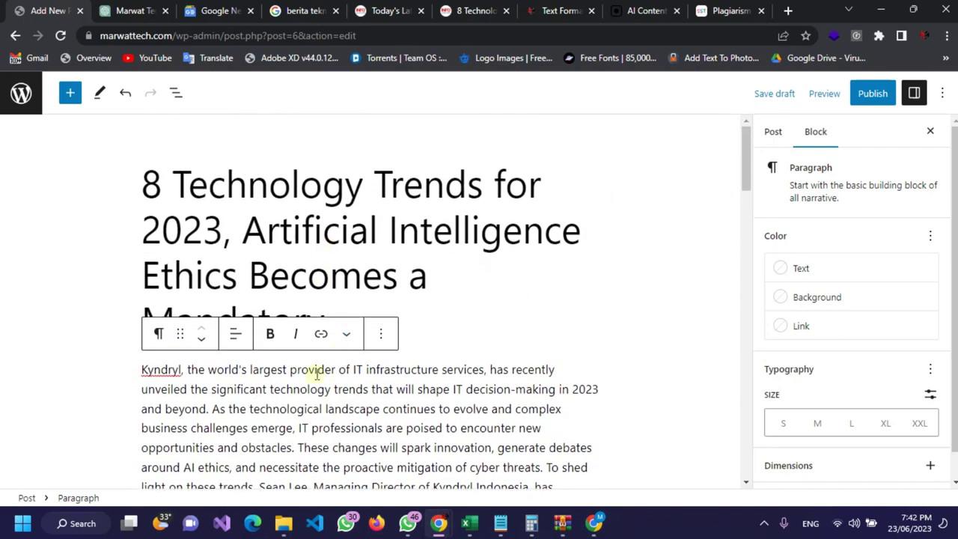
scroll(329, 352, "down", 15)
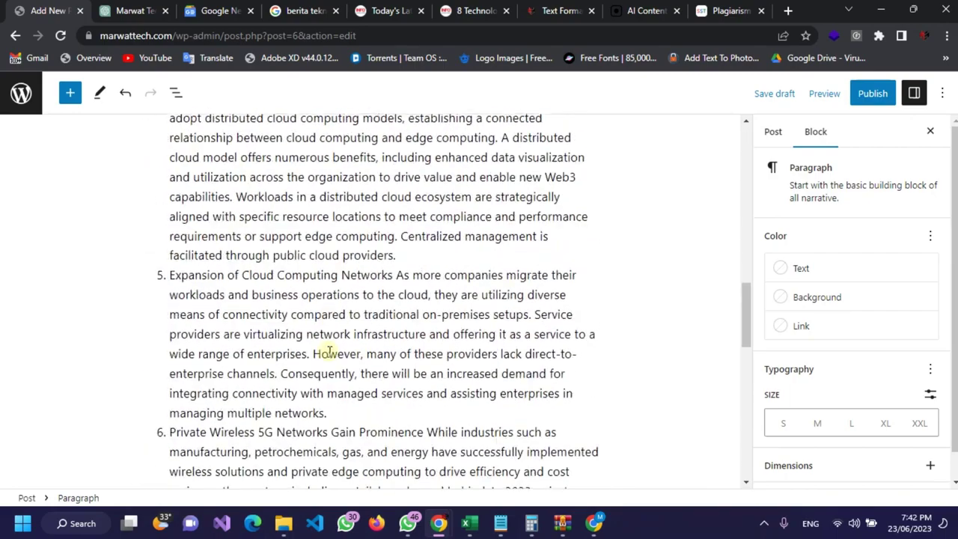
scroll(329, 352, "down", 5)
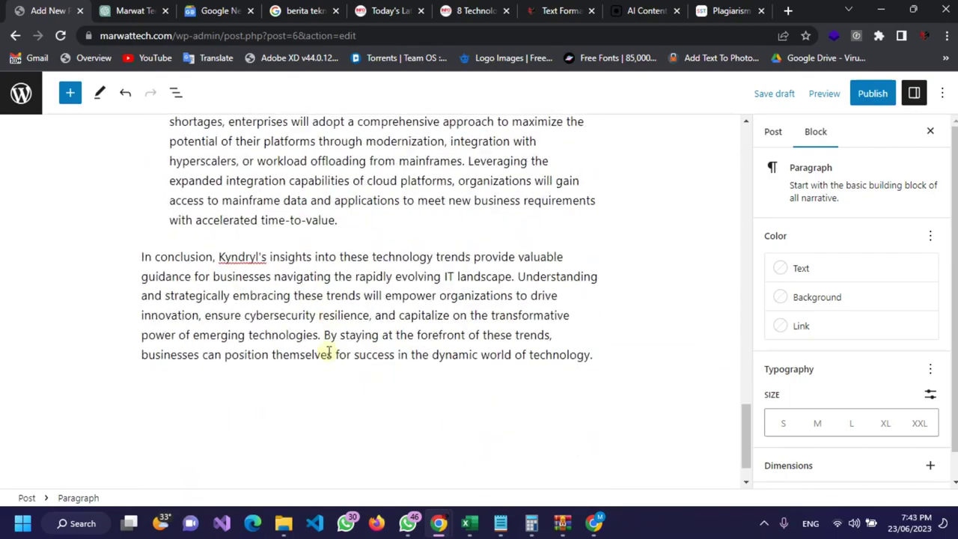
scroll(328, 352, "up", 8)
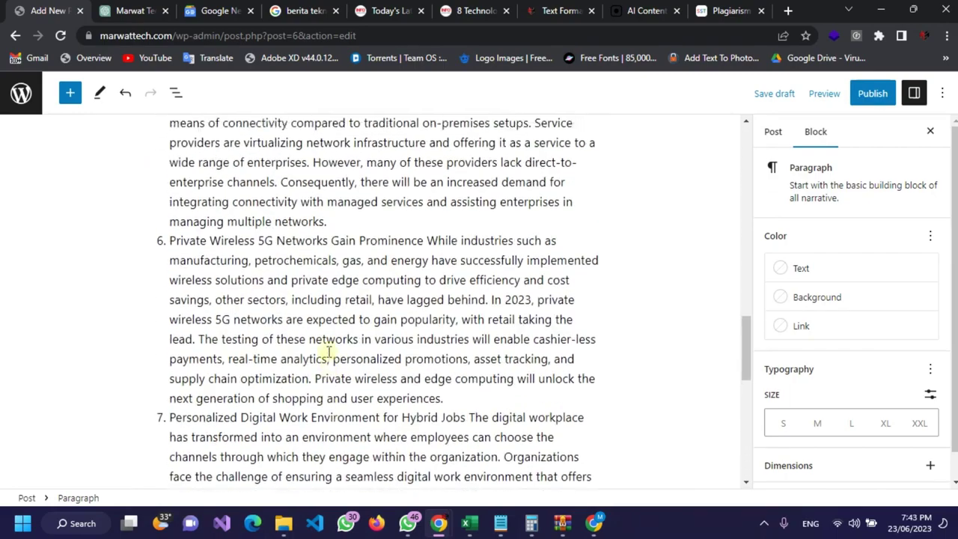
scroll(328, 352, "up", 10)
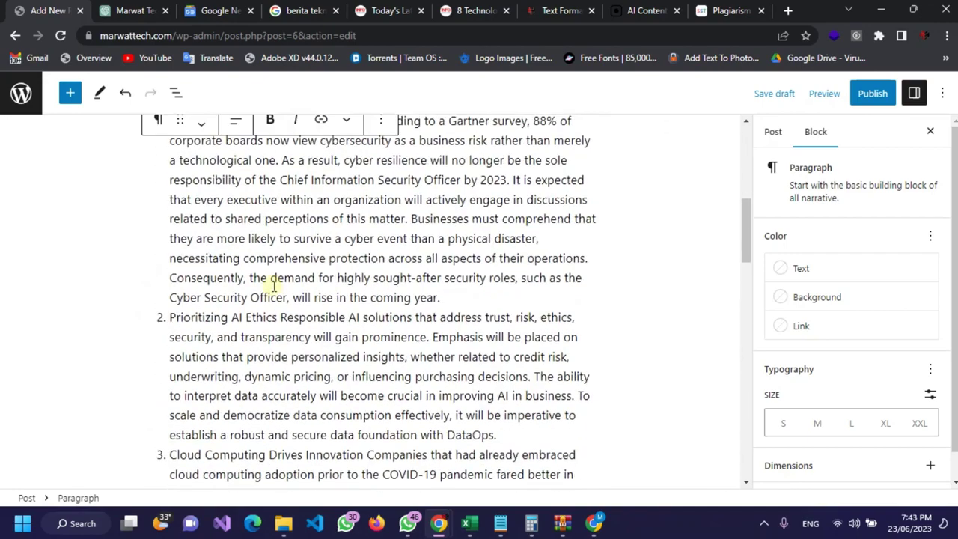
scroll(274, 287, "up", 2)
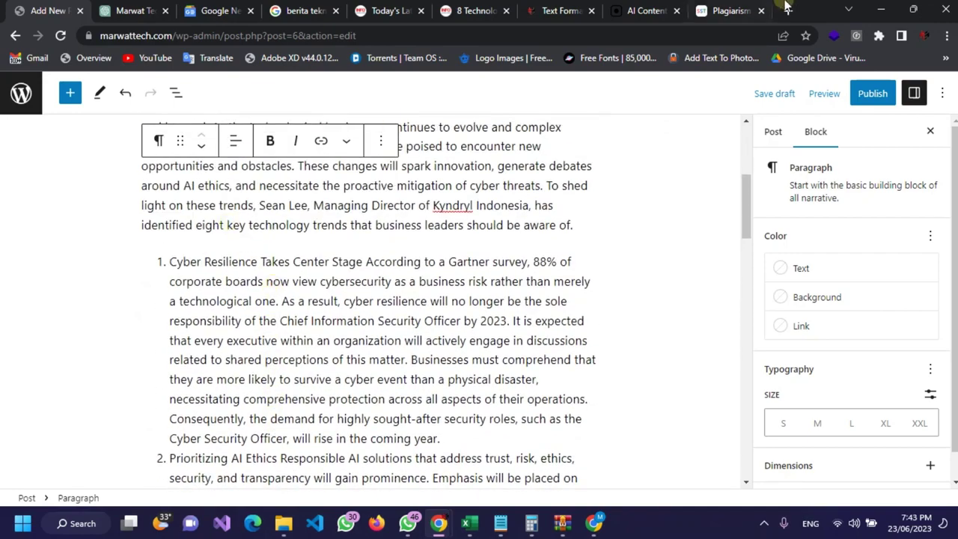
left_click(123, 9)
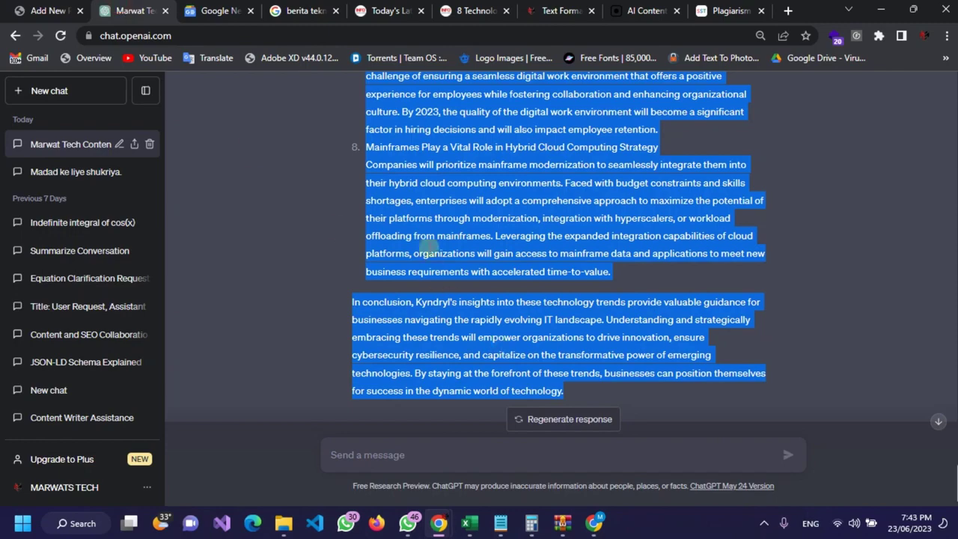
left_click(421, 228)
scroll(419, 225, "up", 10)
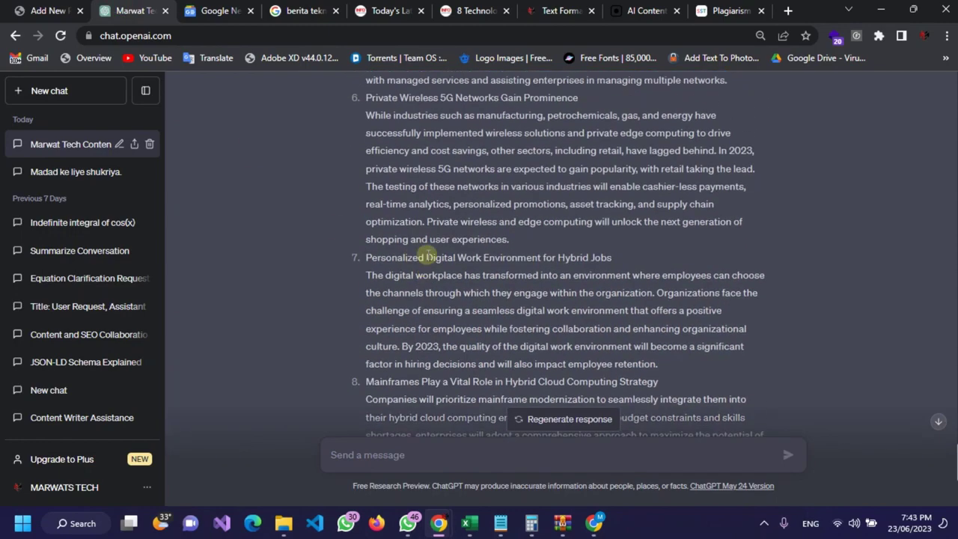
scroll(424, 254, "up", 6)
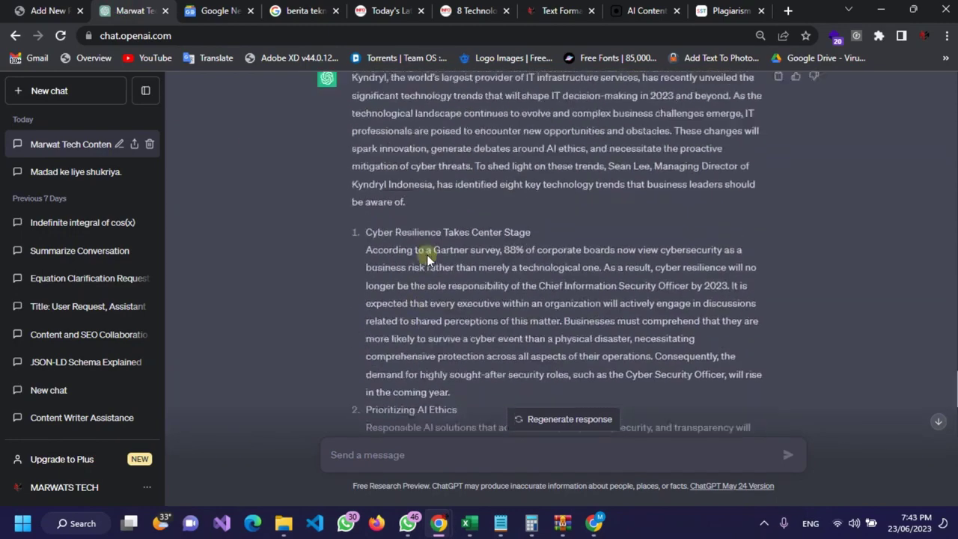
left_click(27, 9)
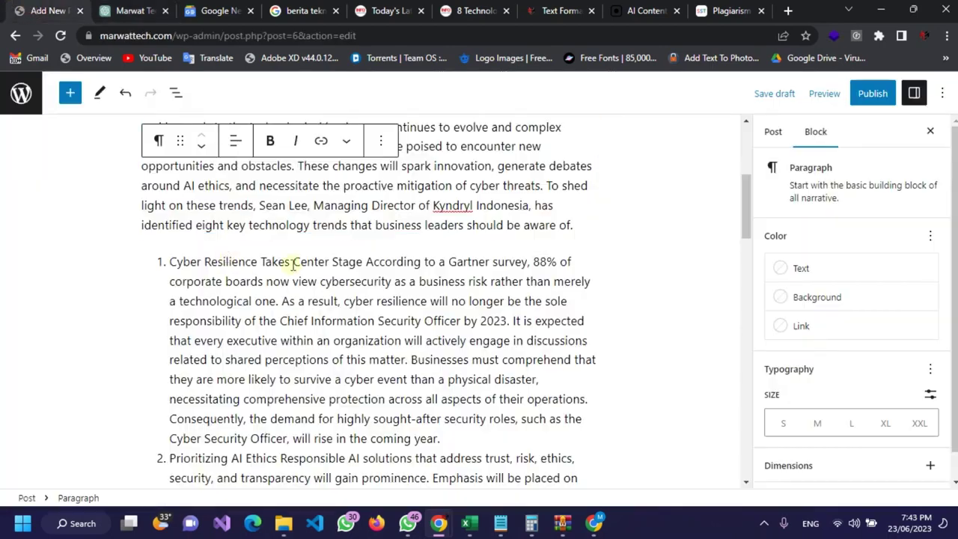
left_click(318, 262)
scroll(223, 299, "down", 5)
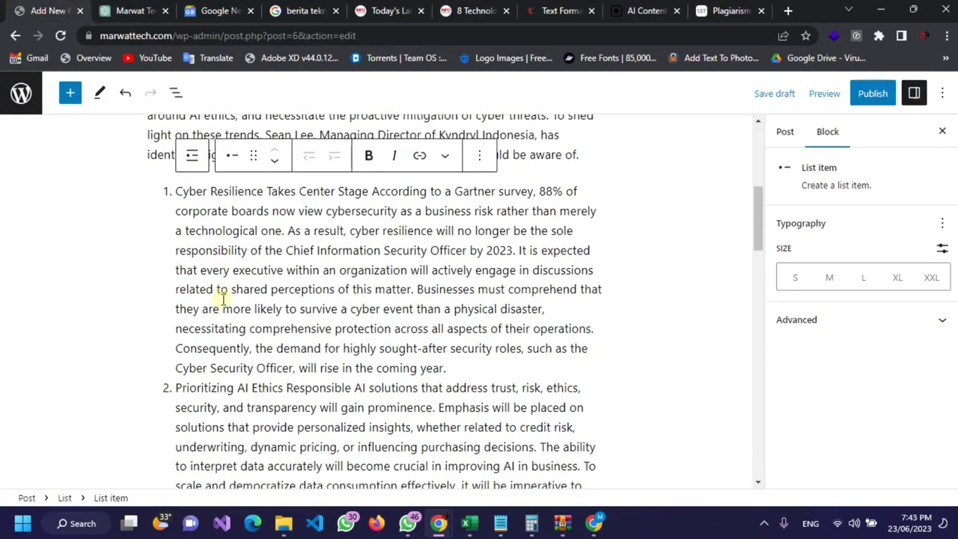
scroll(222, 299, "up", 6)
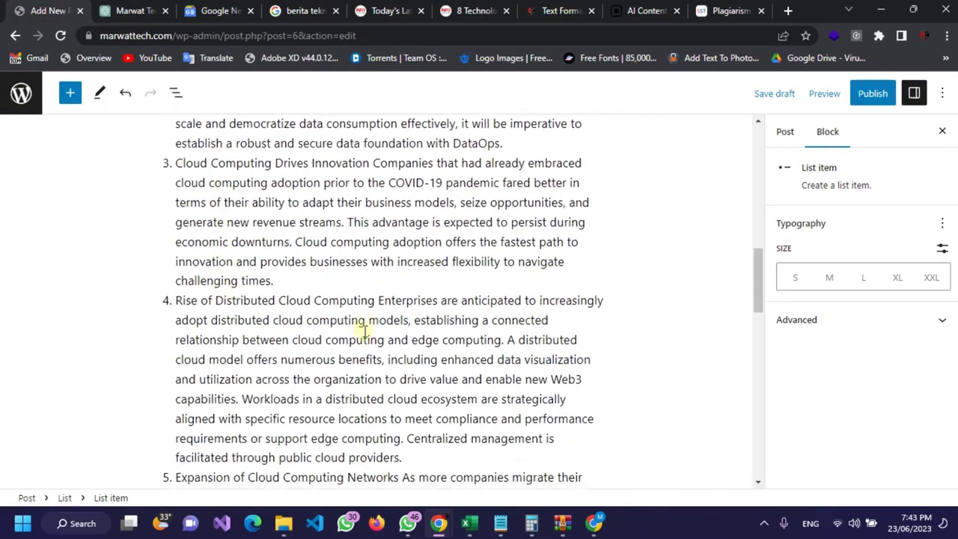